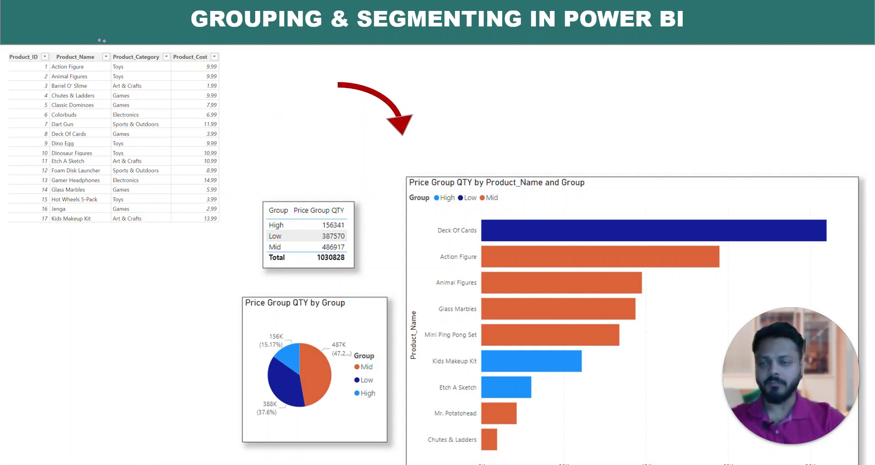
mouse_move(85, 41)
mouse_down()
mouse_move(2, 41)
mouse_move(0, 245)
mouse_move(90, 260)
mouse_up()
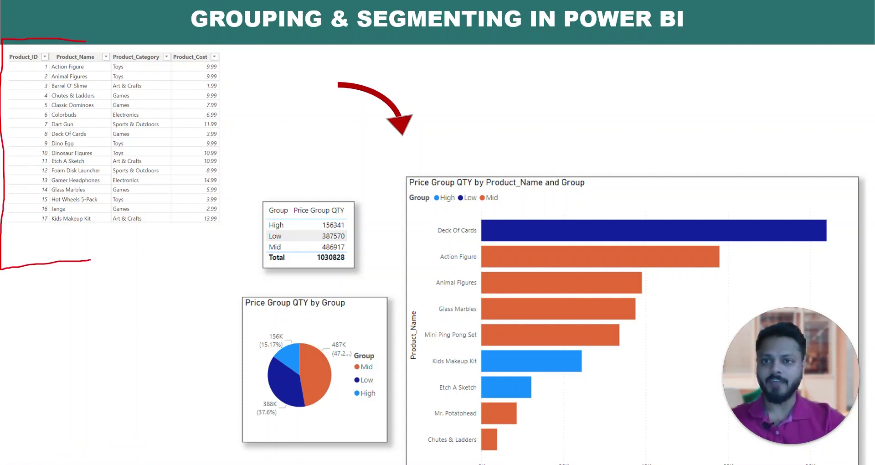
drag(181, 59, 275, 59)
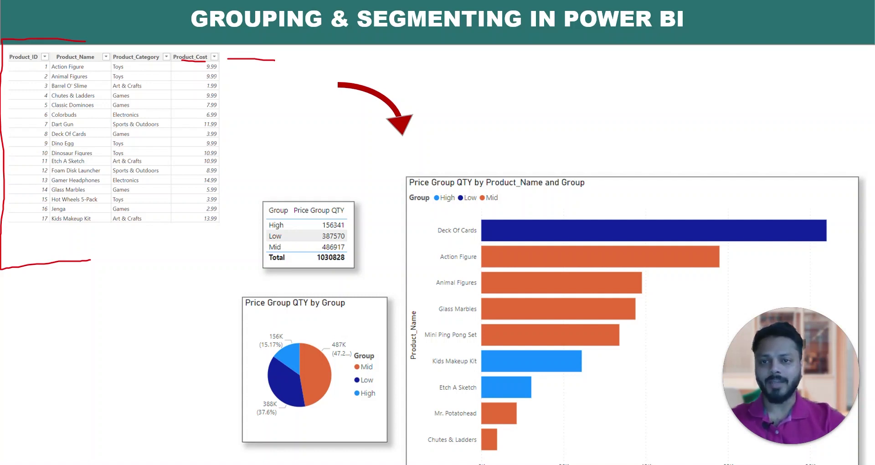
drag(224, 69, 249, 53)
drag(215, 234, 217, 231)
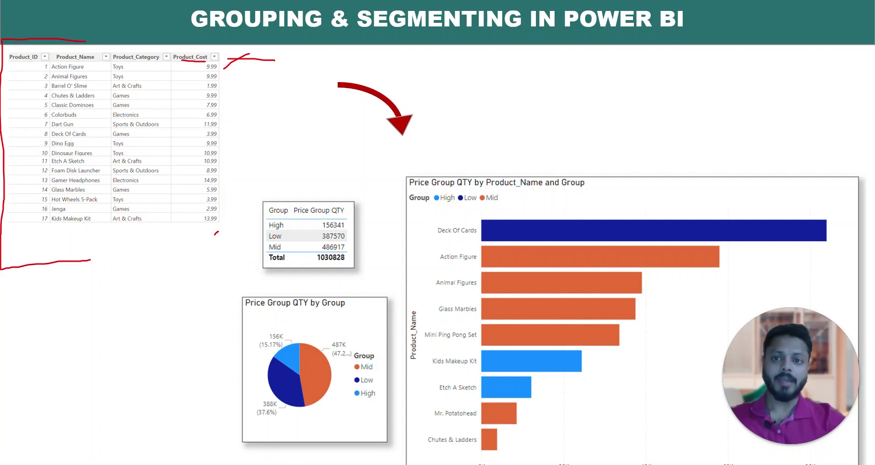
mouse_move(277, 204)
mouse_down()
mouse_move(250, 206)
mouse_move(248, 284)
mouse_move(362, 278)
mouse_move(367, 215)
mouse_move(251, 205)
mouse_move(273, 257)
mouse_up()
drag(349, 216, 337, 276)
drag(296, 219, 342, 218)
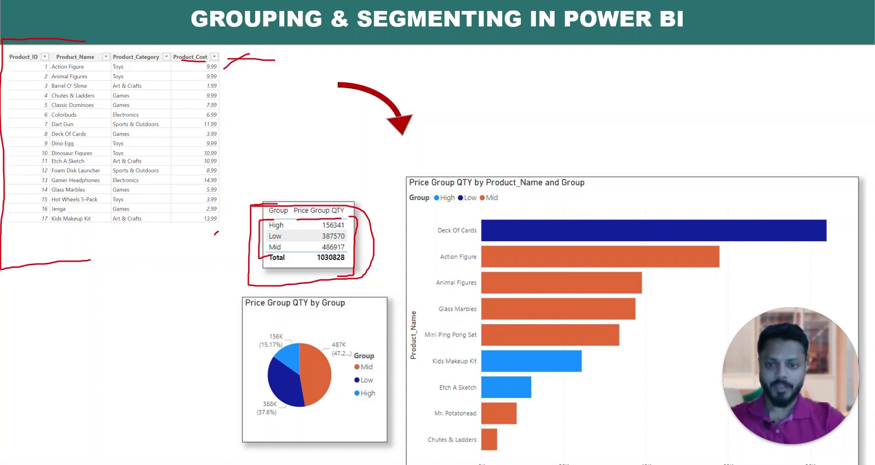
mouse_move(289, 315)
mouse_down()
mouse_move(242, 427)
mouse_move(381, 443)
mouse_move(269, 311)
mouse_up()
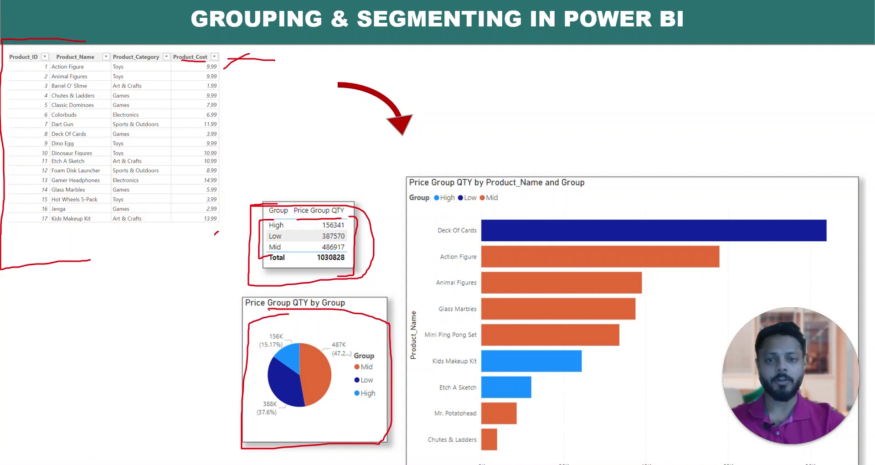
drag(440, 194, 573, 191)
mouse_move(438, 212)
mouse_down()
mouse_move(420, 461)
mouse_move(439, 460)
mouse_up()
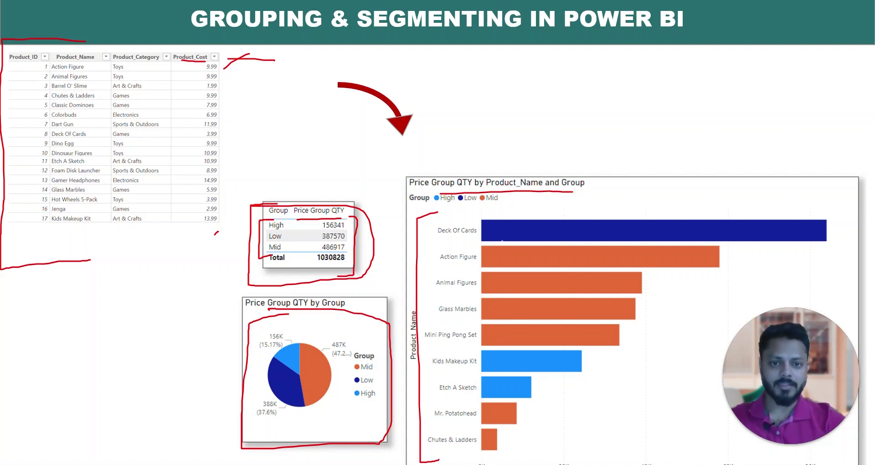
drag(317, 394, 349, 365)
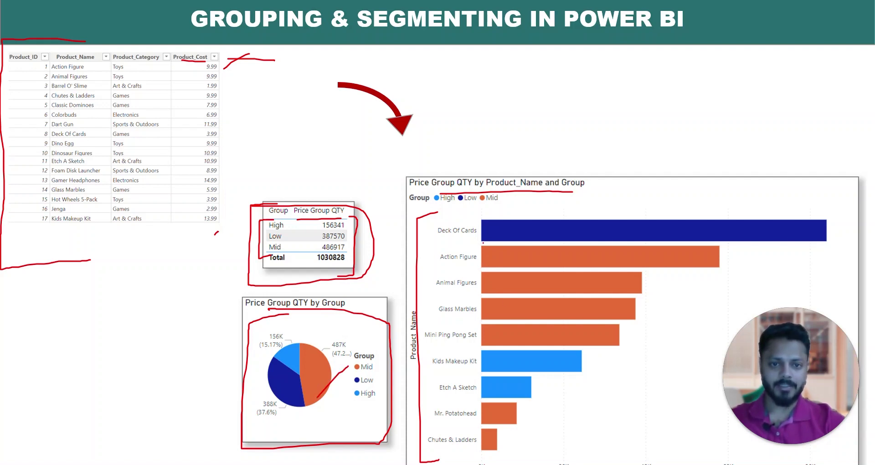
mouse_move(484, 243)
mouse_down()
mouse_move(475, 315)
mouse_move(492, 348)
mouse_up()
mouse_move(485, 402)
mouse_down()
mouse_move(475, 456)
mouse_move(508, 447)
mouse_up()
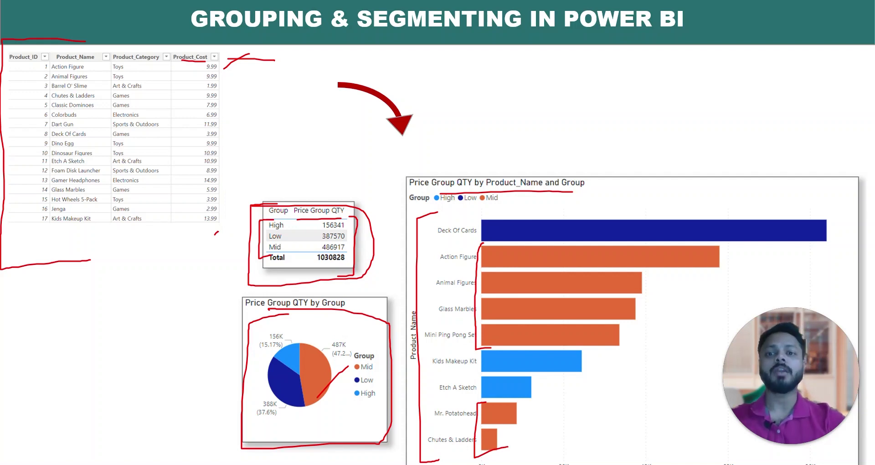
mouse_move(247, 185)
mouse_down()
mouse_move(233, 211)
mouse_move(269, 279)
mouse_up()
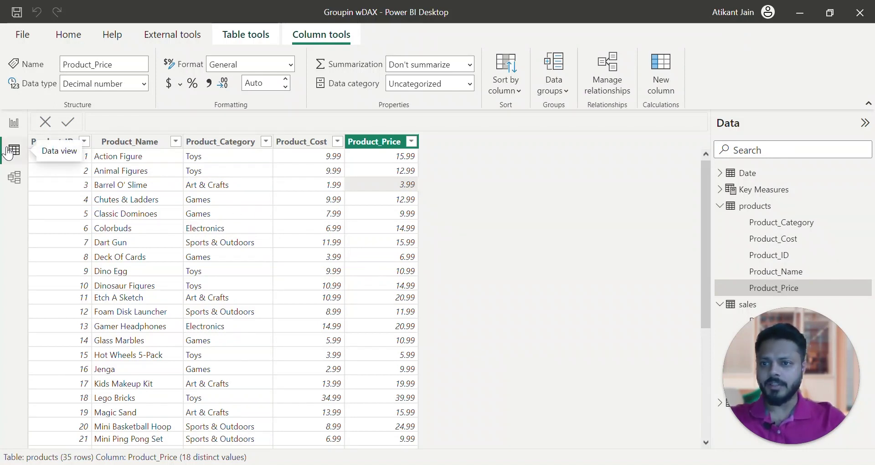
Step: Collapse the products and sales field lists and look through the data in the products, sales and stores tables
click(720, 206)
click(720, 222)
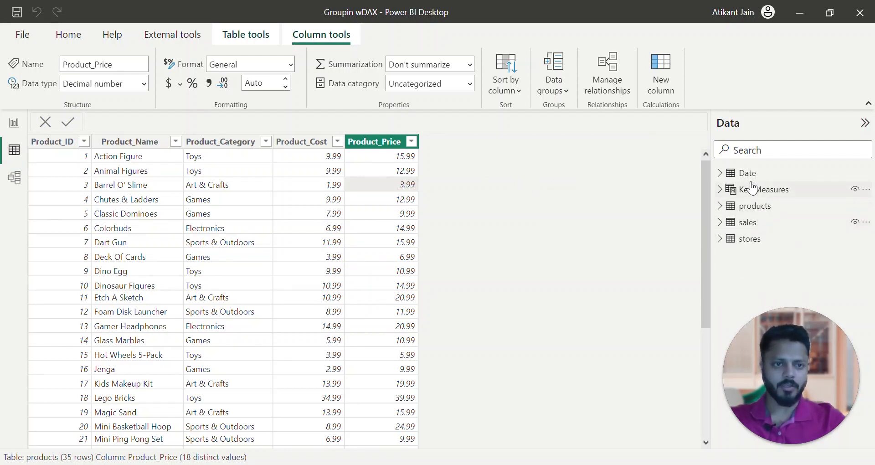
click(754, 207)
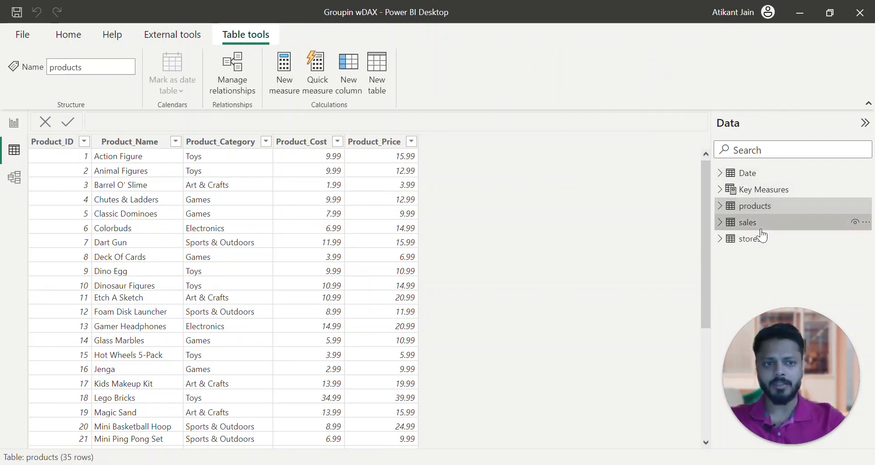
click(764, 227)
click(768, 240)
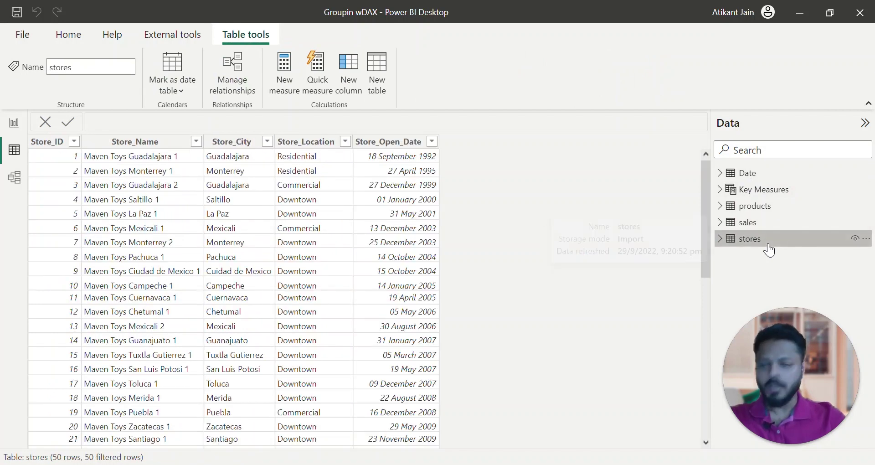
click(761, 209)
click(767, 226)
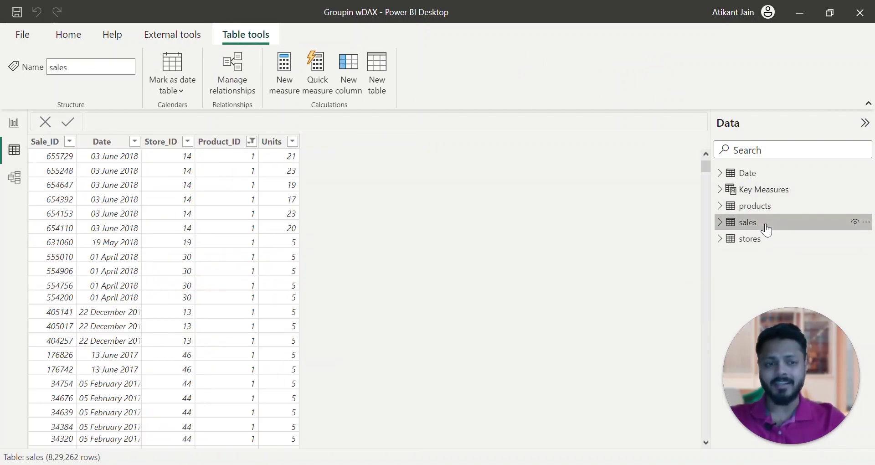
click(758, 209)
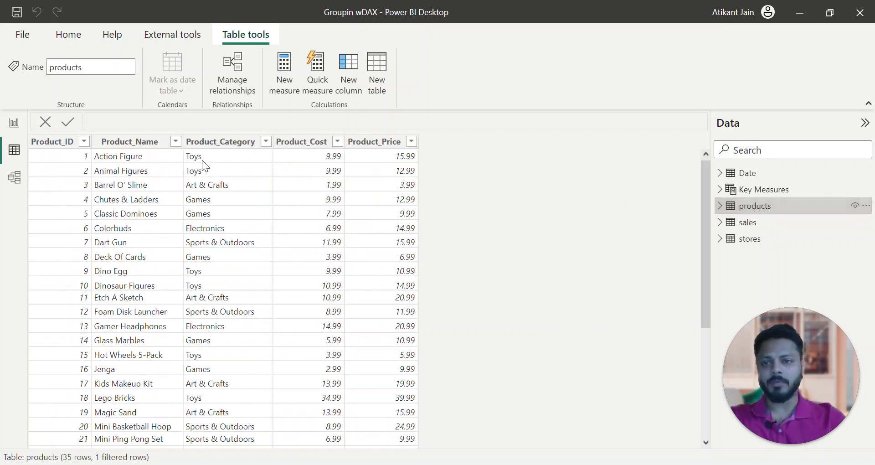
Step: Examine the products table's ID, name, category, cost and price columns, then collapse its field list
click(68, 142)
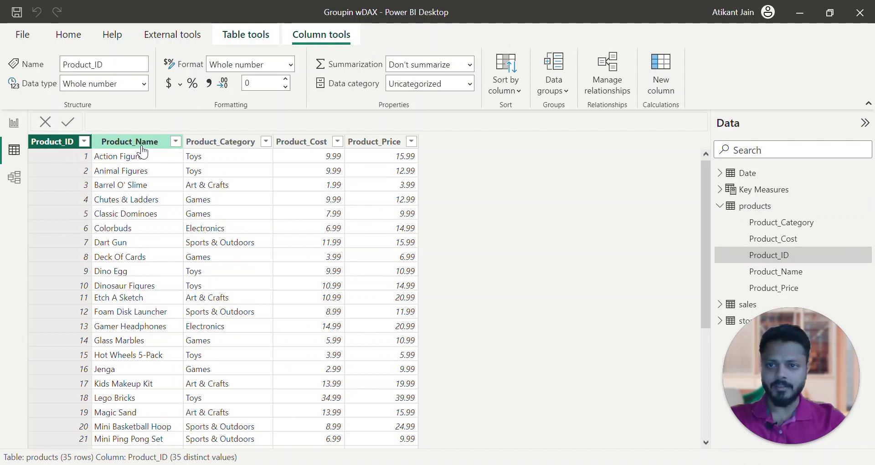
click(132, 142)
click(235, 145)
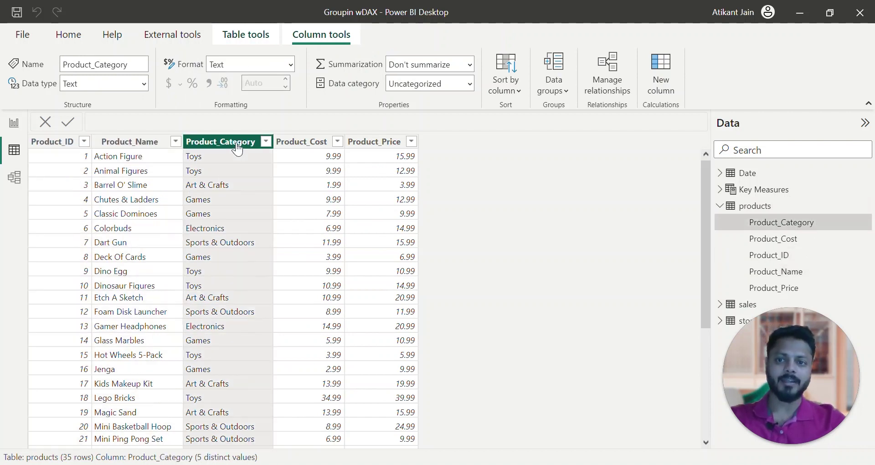
click(142, 143)
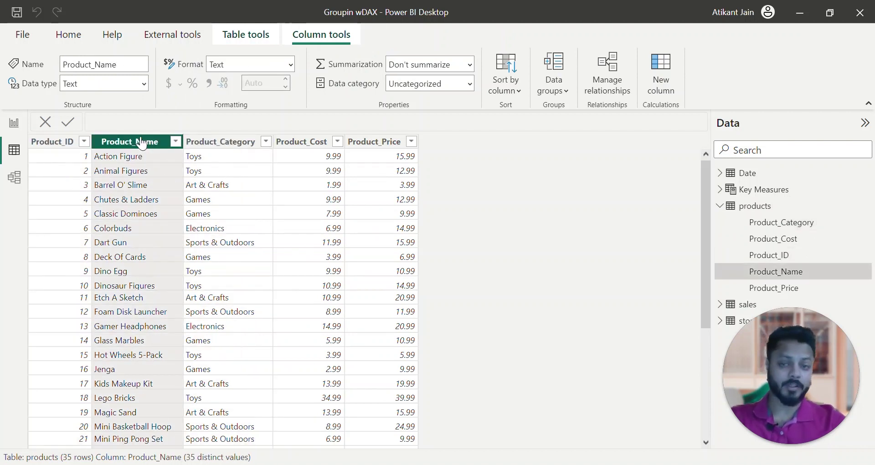
click(312, 147)
click(375, 145)
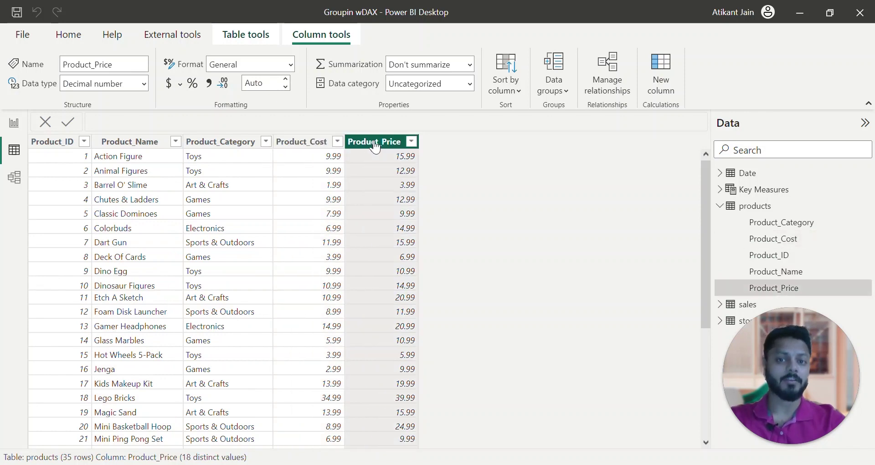
click(721, 206)
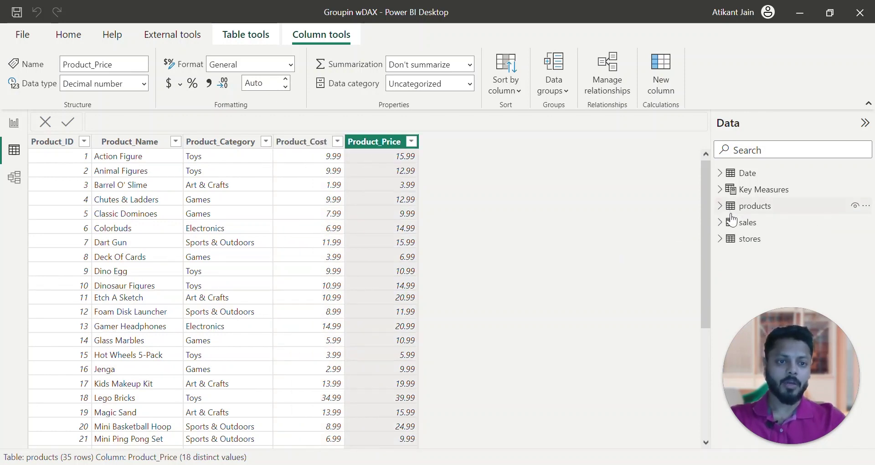
Step: Examine the sales table's Sale_ID, Date, Store_ID, Product_ID and Units columns
click(749, 223)
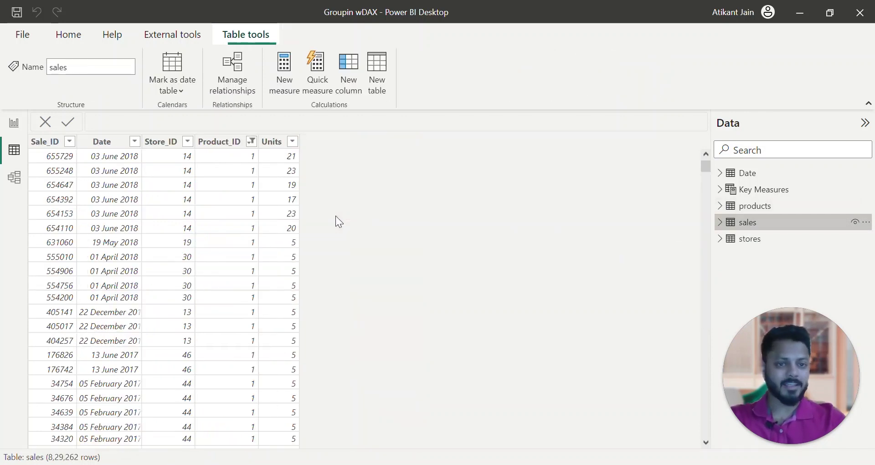
click(53, 147)
click(118, 144)
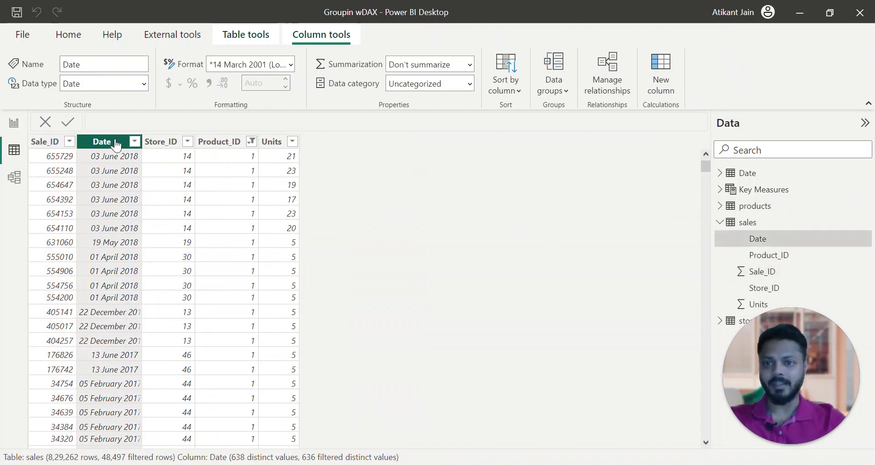
click(165, 145)
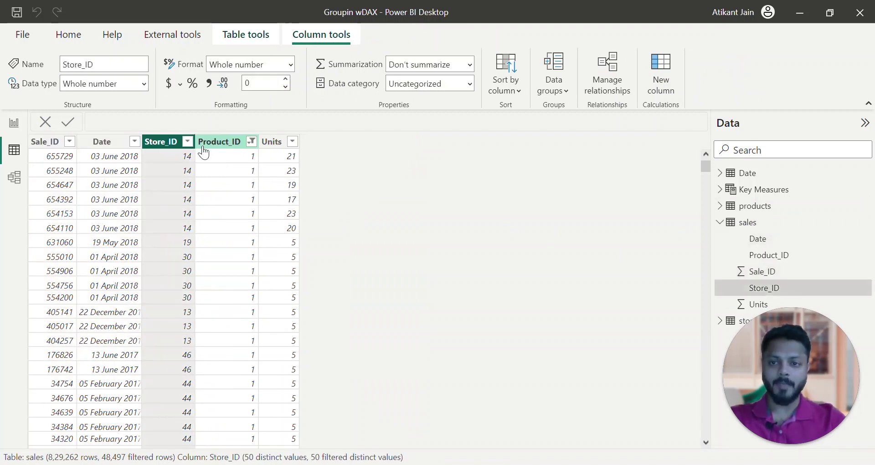
click(225, 149)
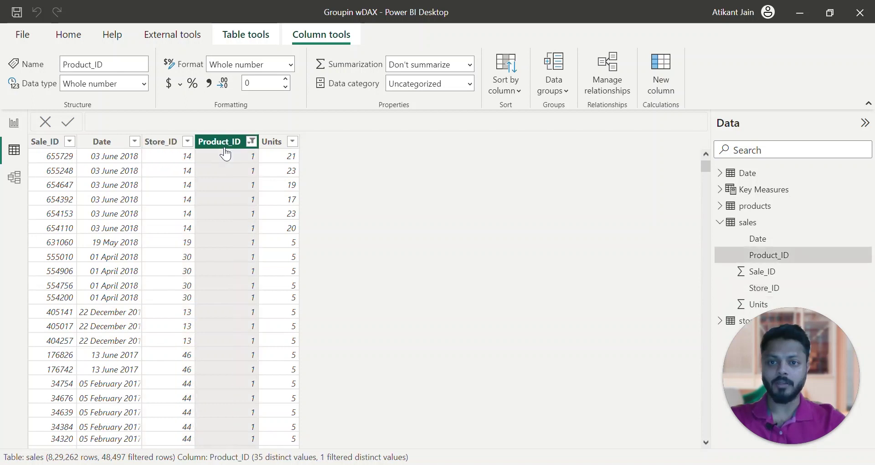
click(275, 145)
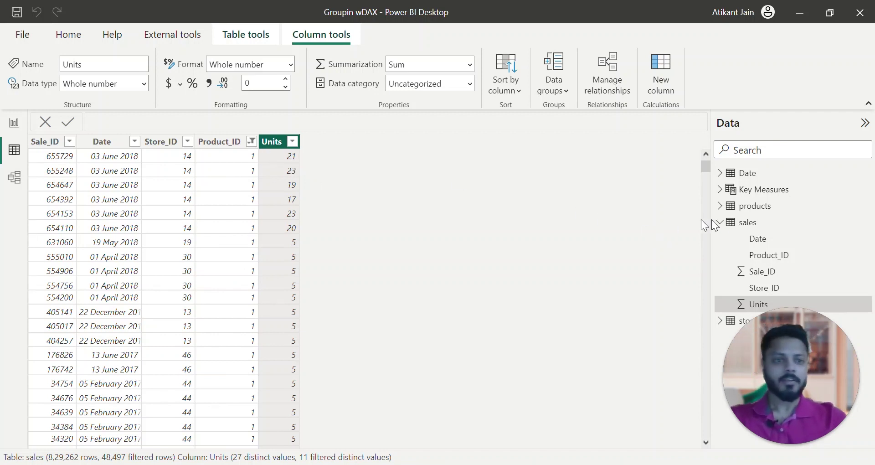
click(752, 225)
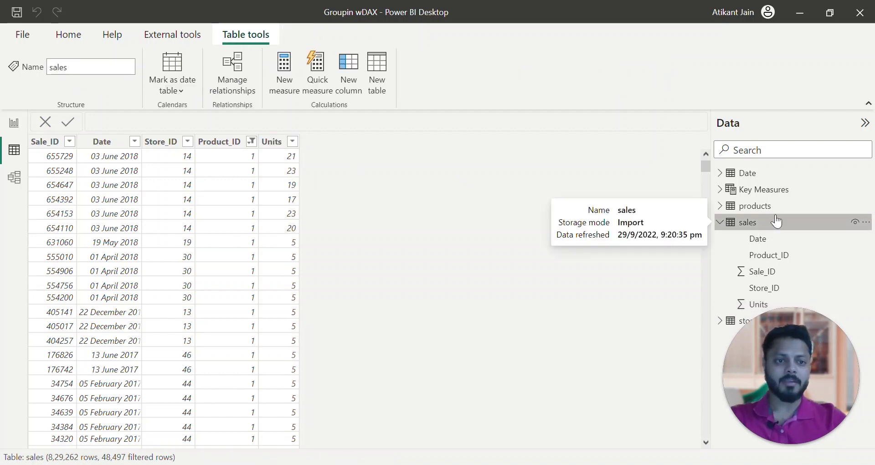
click(273, 142)
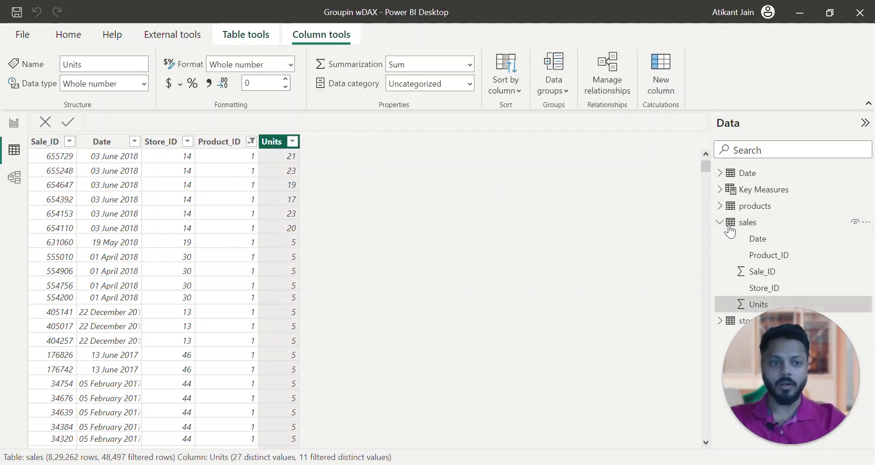
Step: Add a calculated column to the products table, name it QTY, and begin its formula with CALCULATE on a second line
click(760, 212)
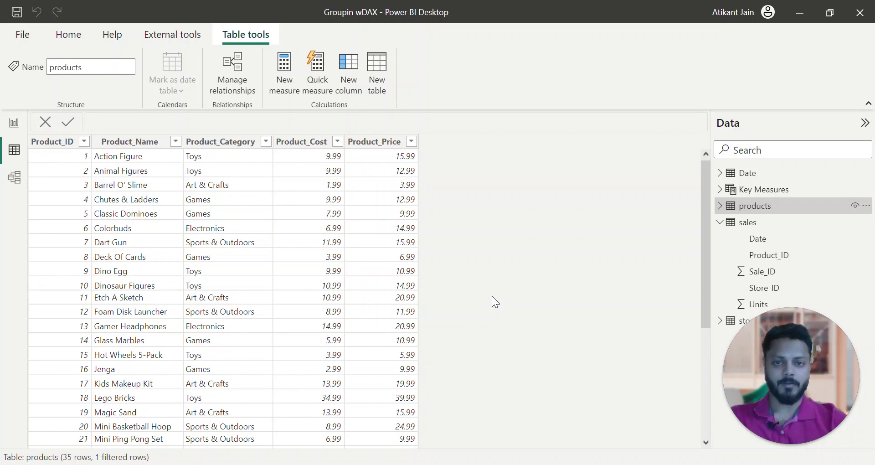
click(357, 97)
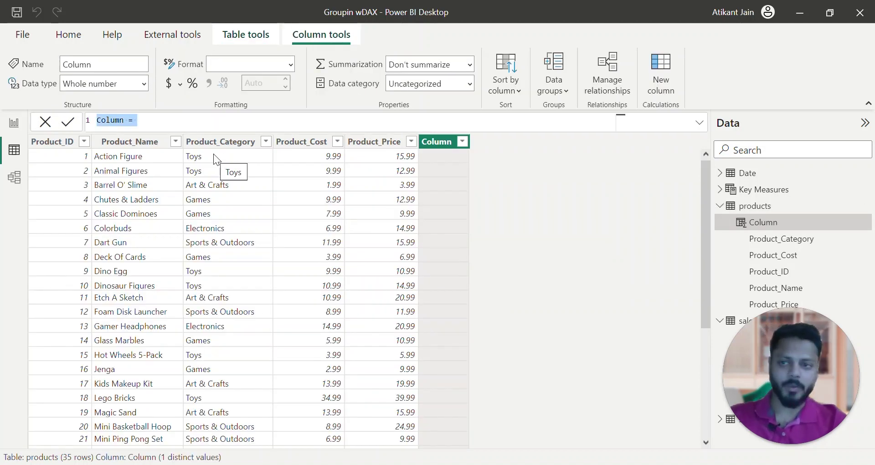
text(QTY =)
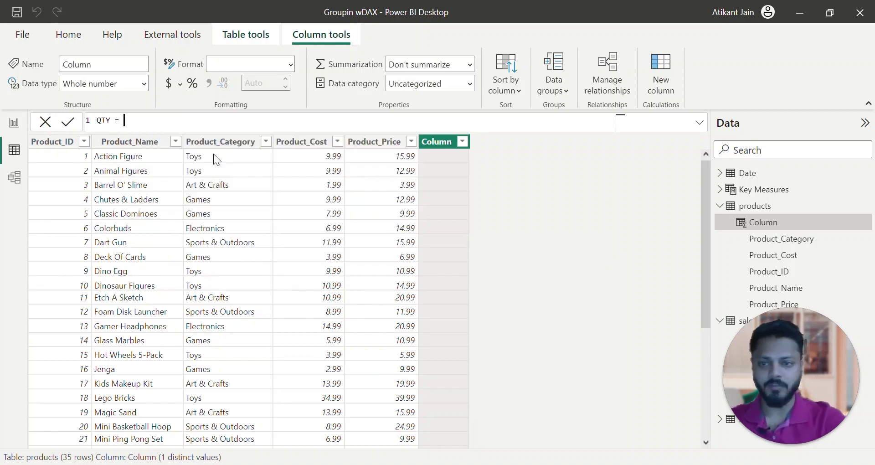
key(BackSpace)
key(shift+Return)
text(CALCUL)
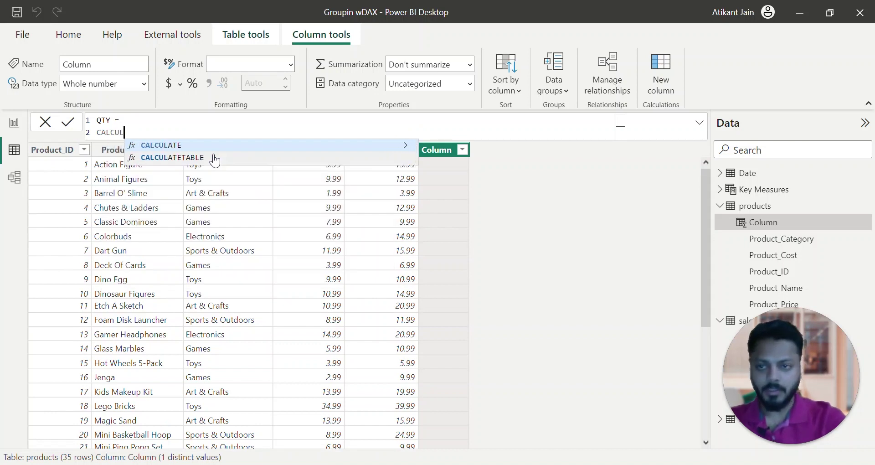
key(Tab)
text(()
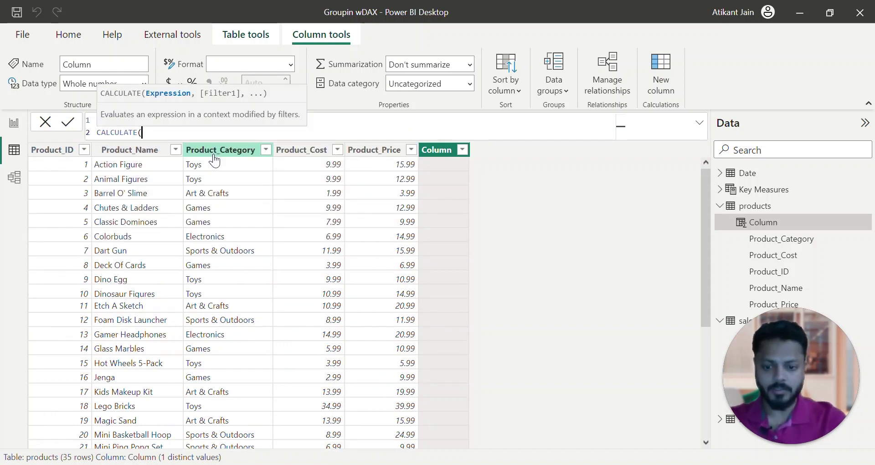
Step: Enter SUM(sales[Units]) as the CALCULATE expression, followed by a comma for the filter argument
text(sum)
key(Tab)
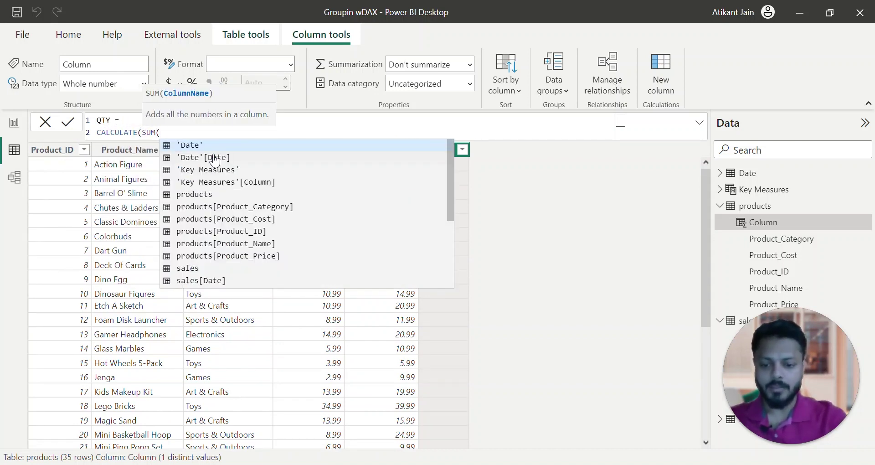
text(sale)
key(Down)
key(Down)
key(Down)
key(Down)
key(Down)
key(Tab)
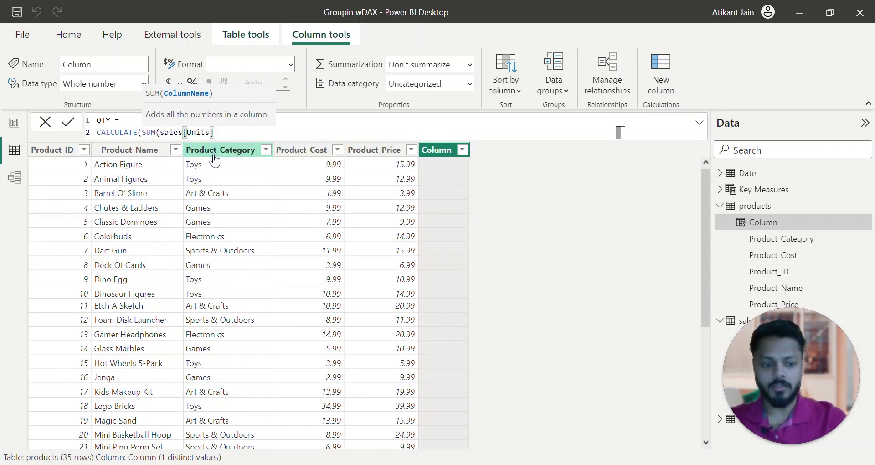
text(),)
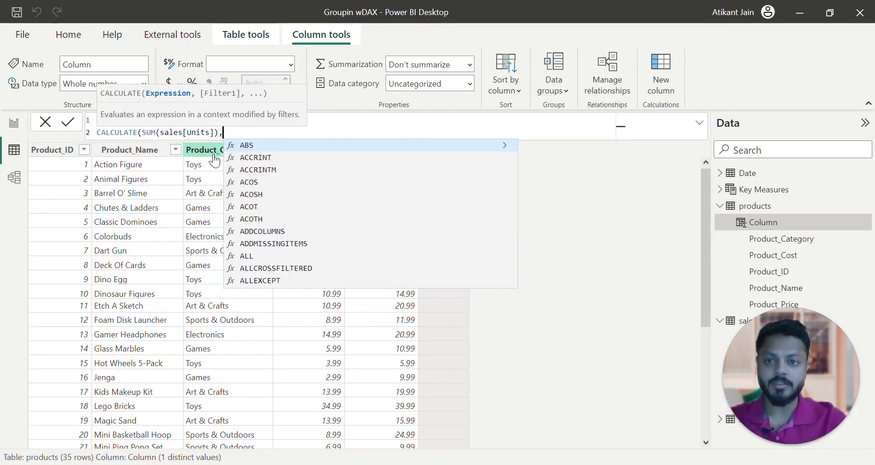
Step: Add a FILTER over the sales table as the CALCULATE filter argument on a third formula line
key(shift+Return)
key(Tab)
key(BackSpace)
key(BackSpace)
key(BackSpace)
key(BackSpace)
text(filter)
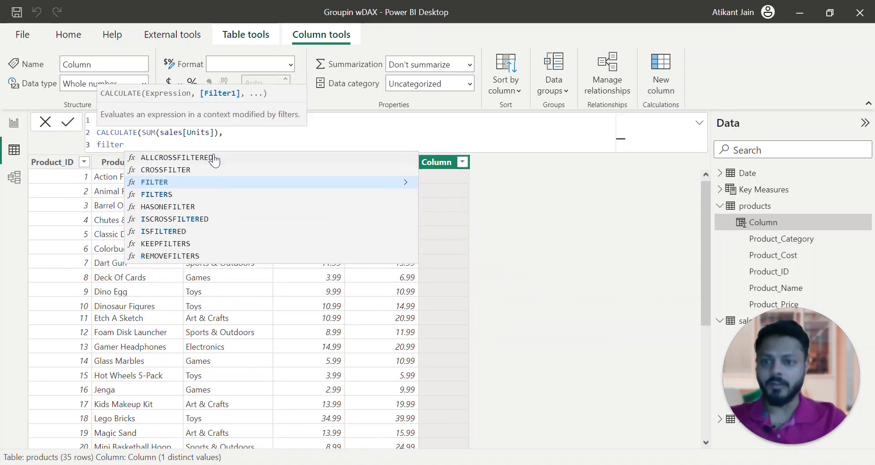
key(Tab)
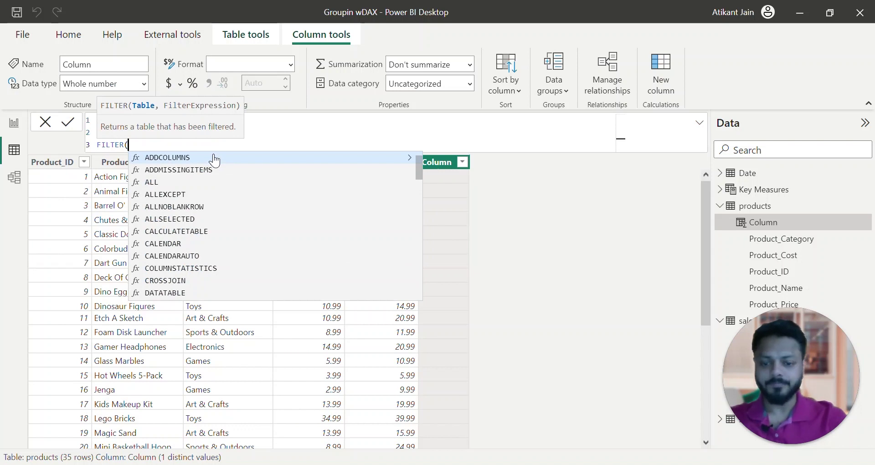
text(sales,)
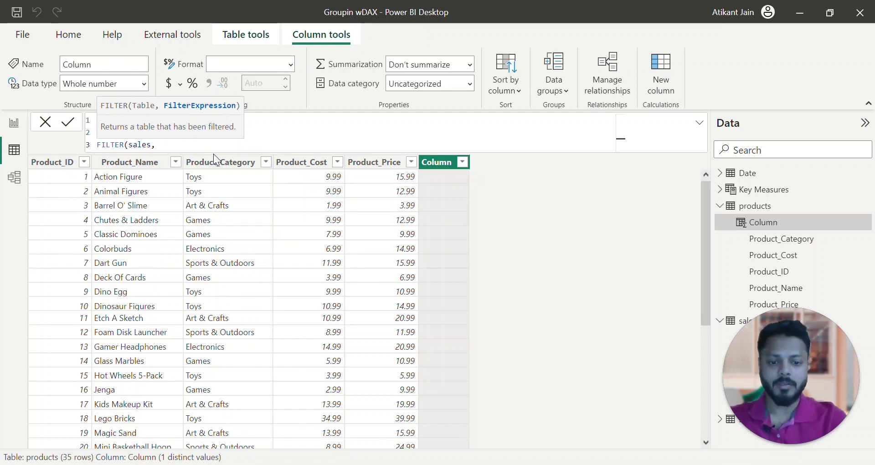
Step: Enter sales[Product_ID]=products[Product_ID] as the FILTER condition and close both functions
text(product)
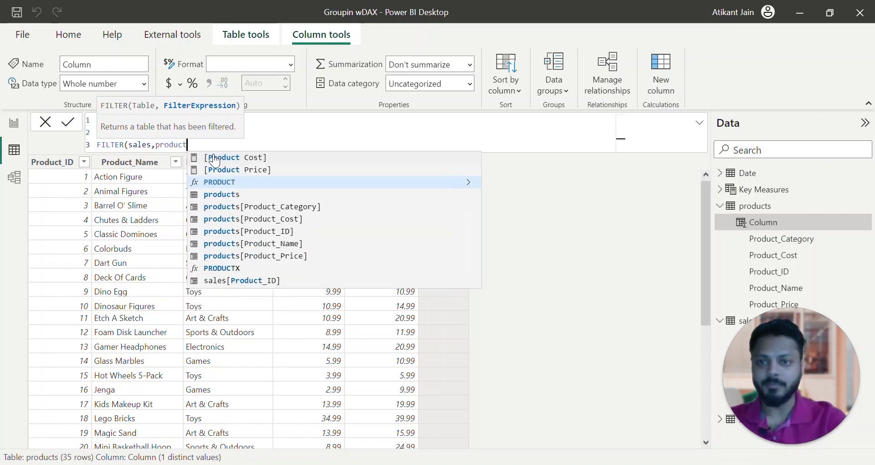
text(_id)
key(Down)
key(Tab)
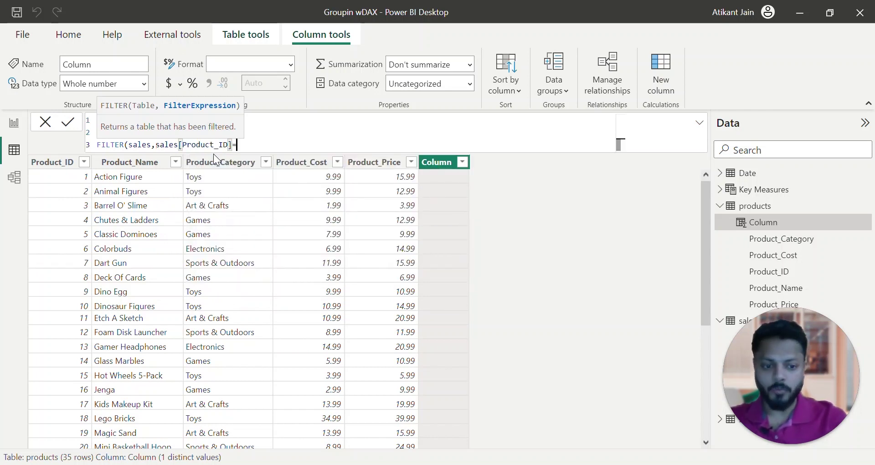
text(=pr)
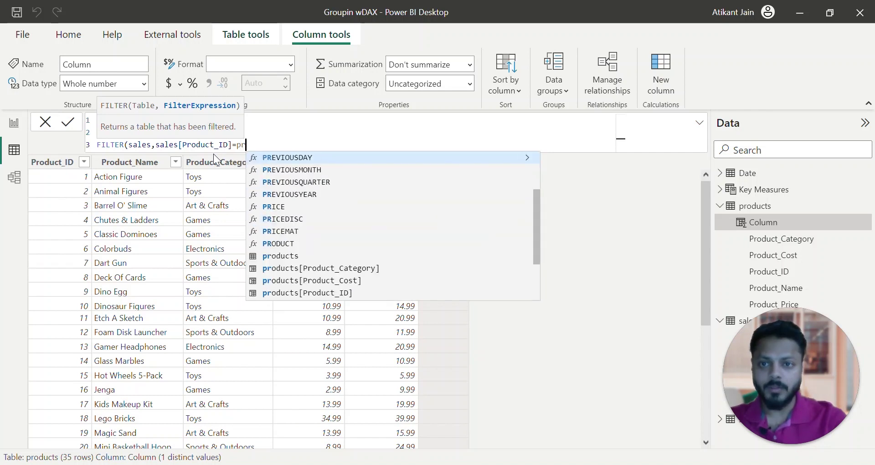
text(oduct)
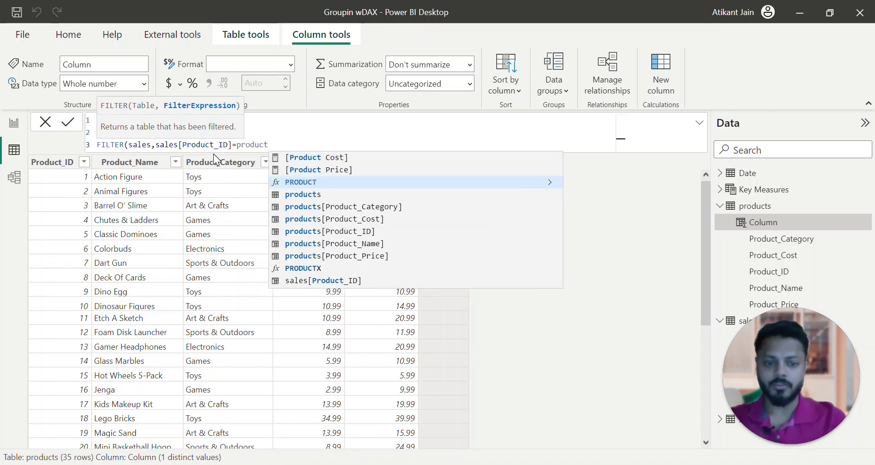
text(_id)
key(Up)
key(Tab)
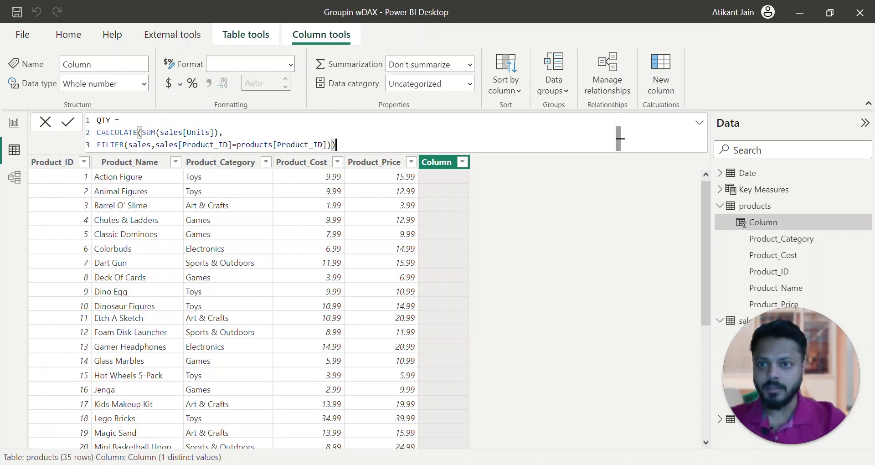
Step: Indent the FILTER line, put the final closing parenthesis on its own line, and commit the QTY column
key(Tab)
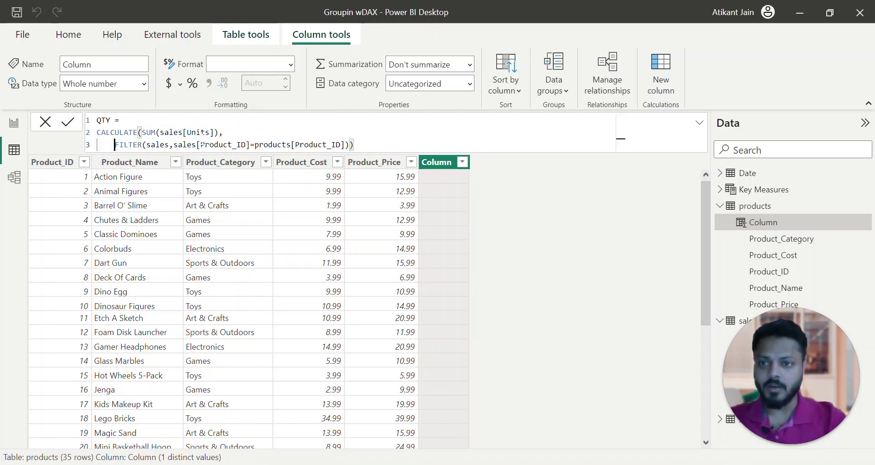
key(End)
key(BackSpace)
key(shift+Return)
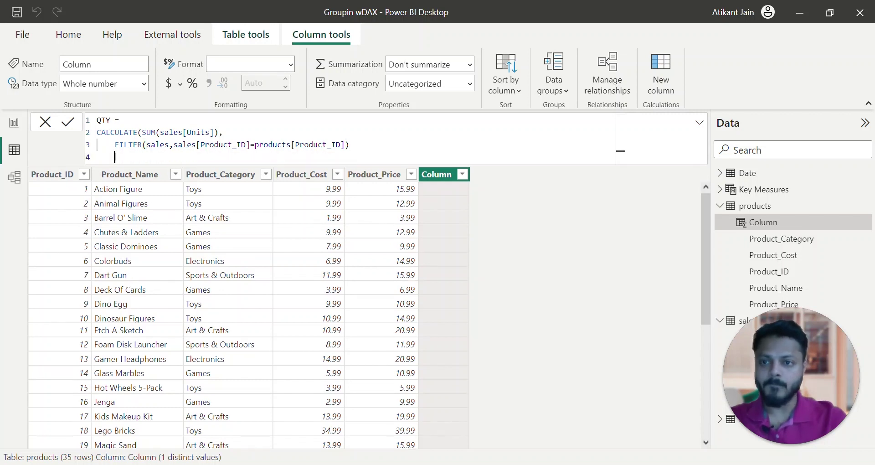
text())
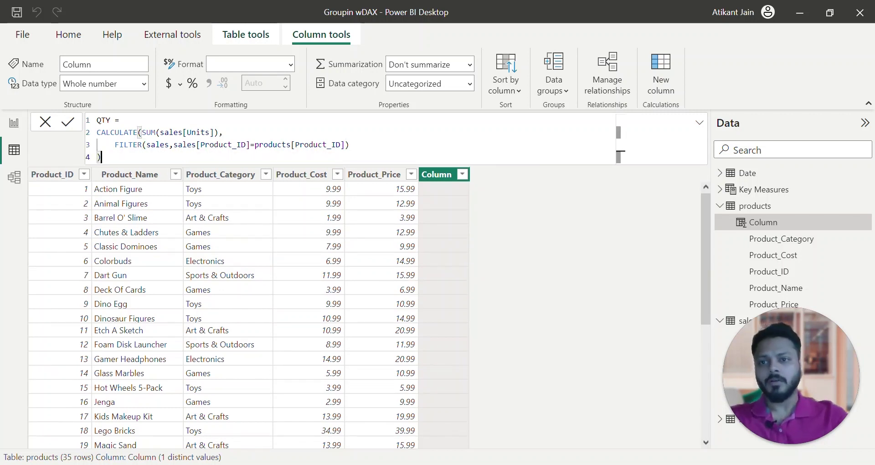
drag(101, 157, 93, 122)
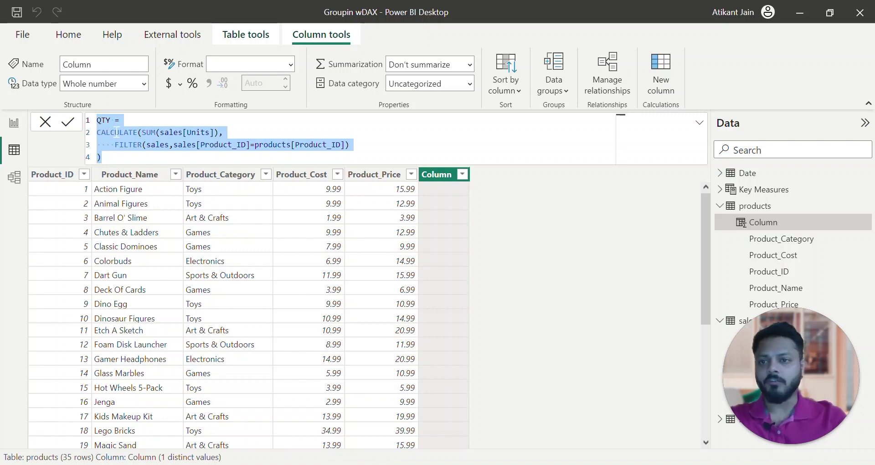
click(101, 157)
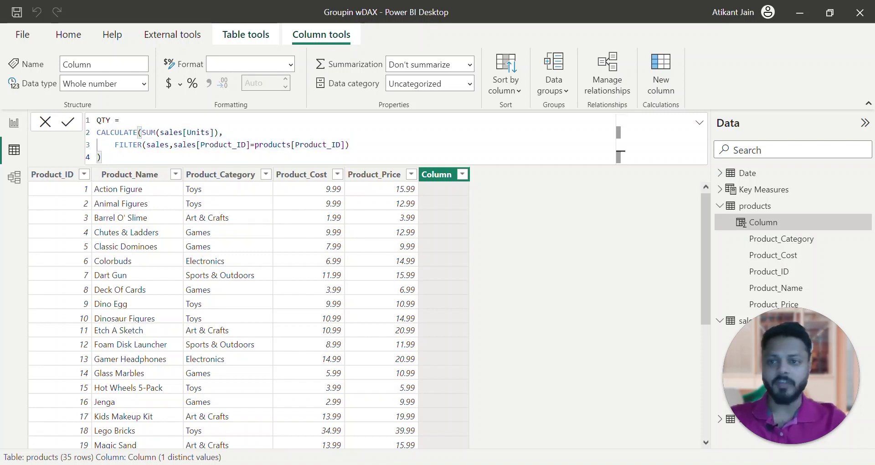
click(66, 122)
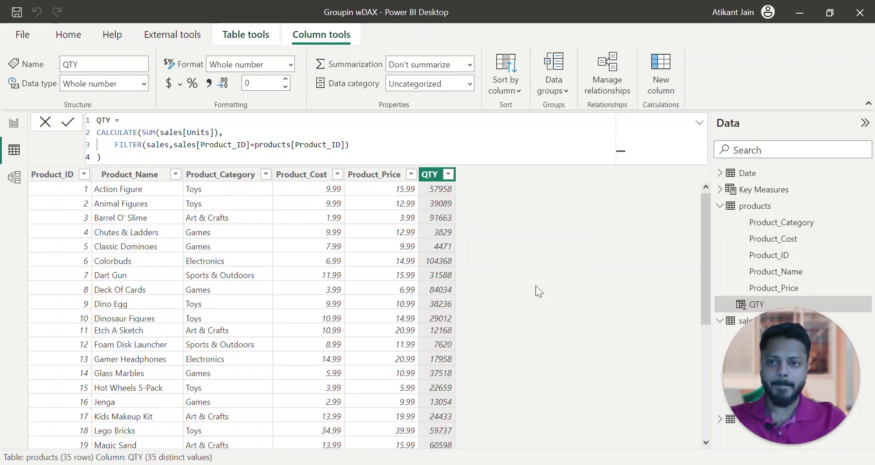
Step: Check the QTY of product 7 by temporarily filtering the products table on Product_ID, and clear all filters
click(86, 175)
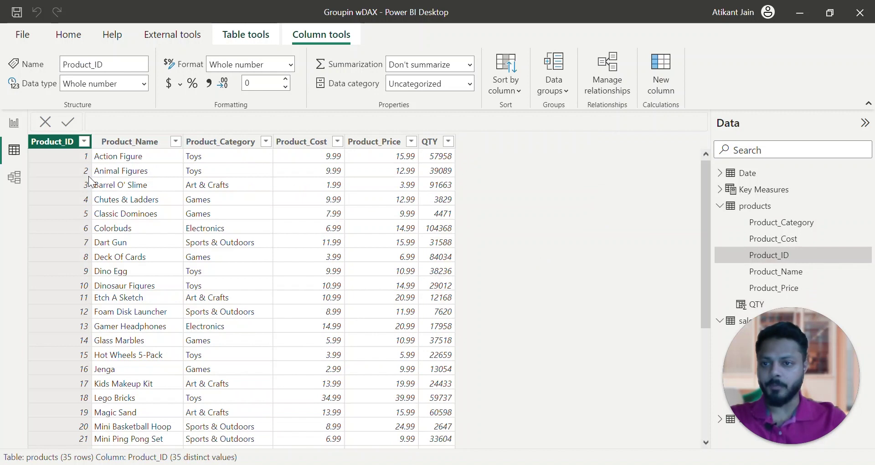
click(83, 141)
click(131, 187)
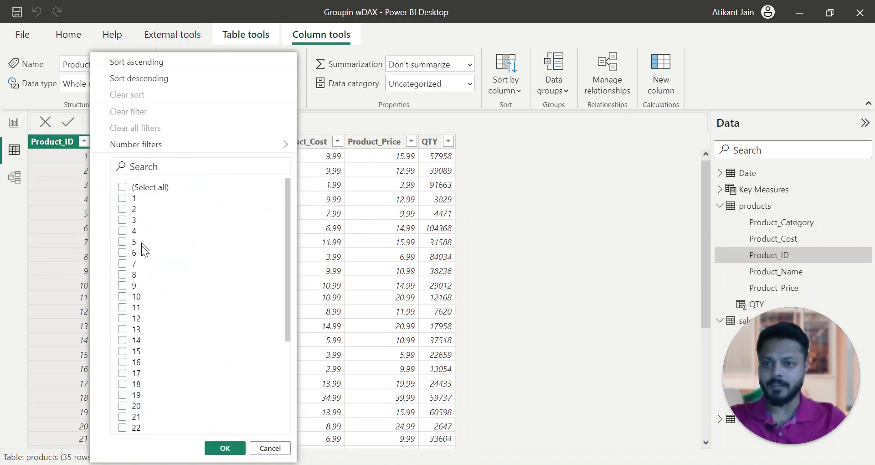
click(133, 266)
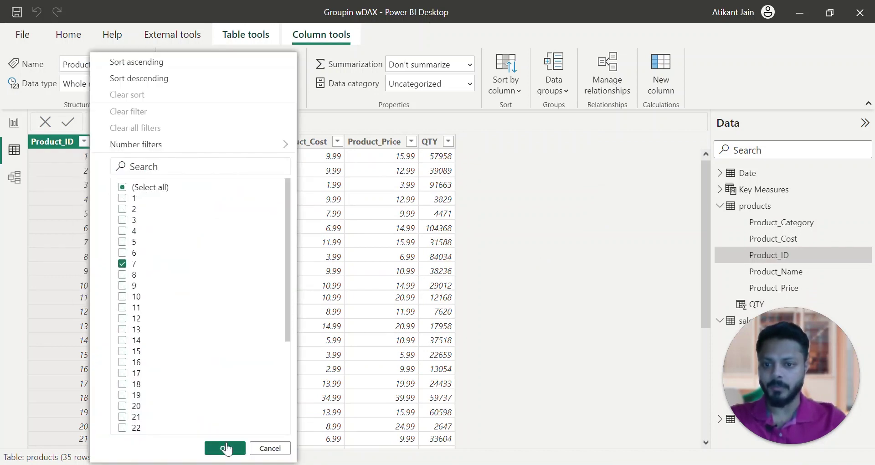
click(226, 448)
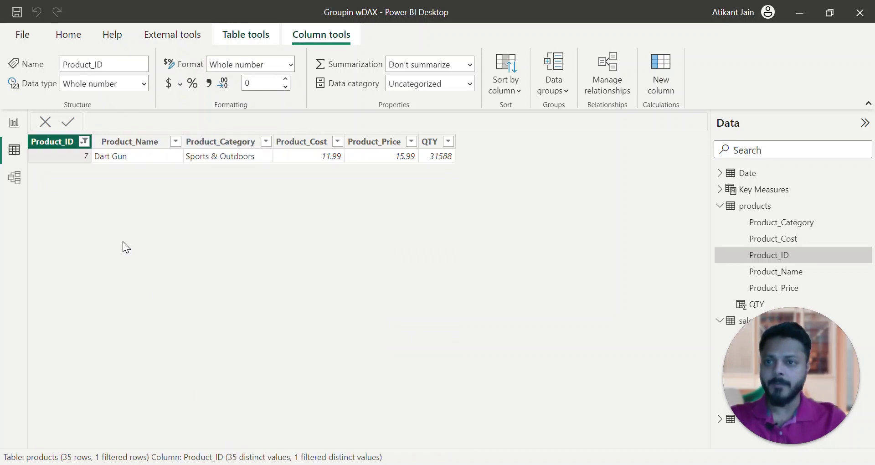
click(438, 159)
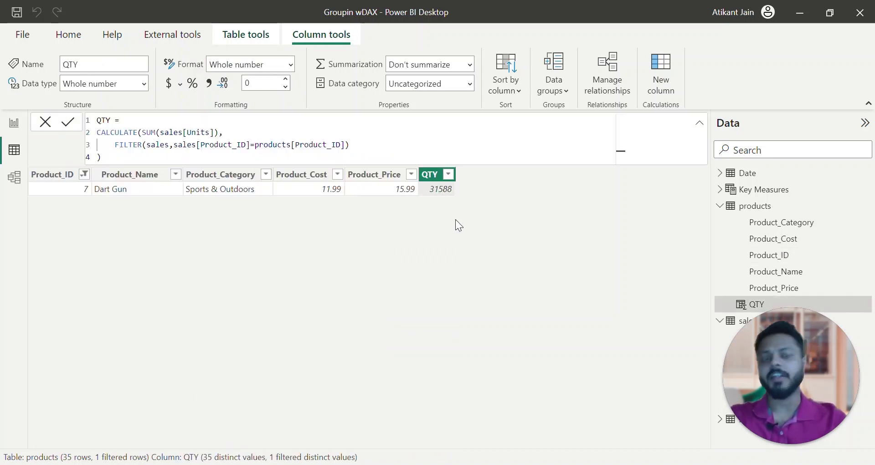
click(720, 206)
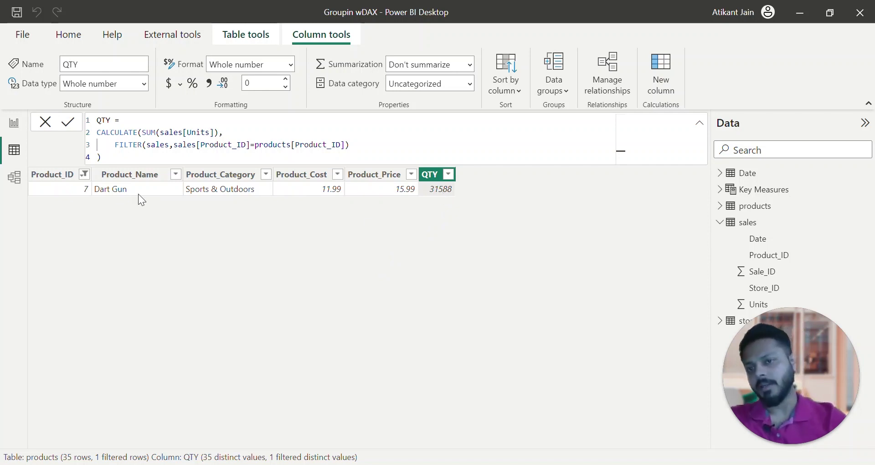
click(84, 174)
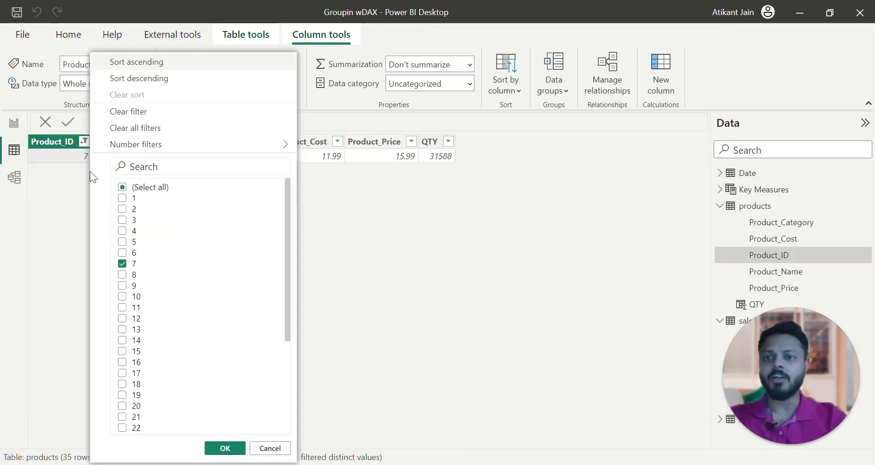
click(136, 129)
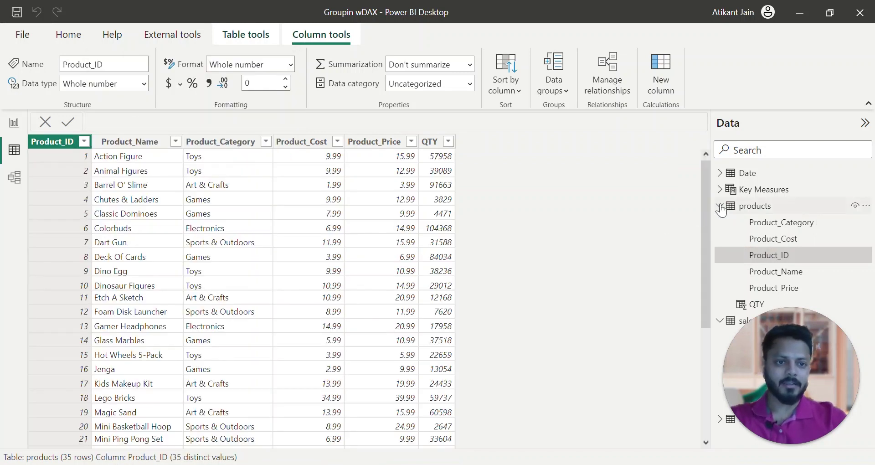
Step: Create a new measure in the products table and name it Quantity
click(721, 207)
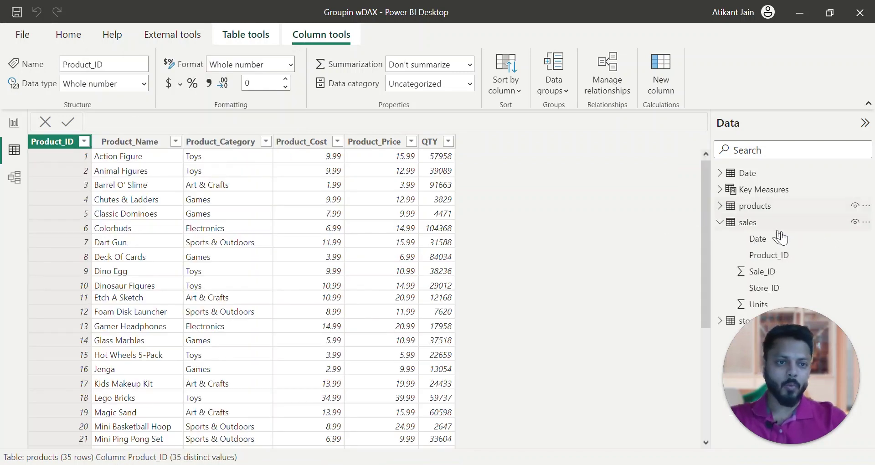
click(866, 207)
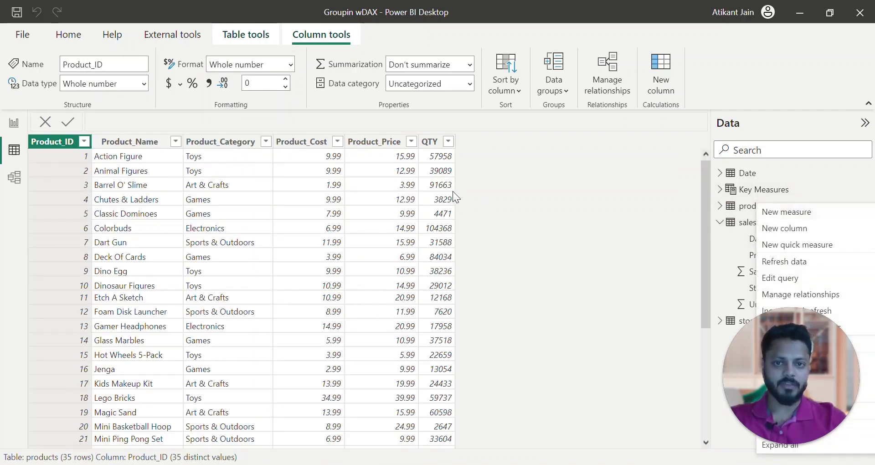
click(806, 214)
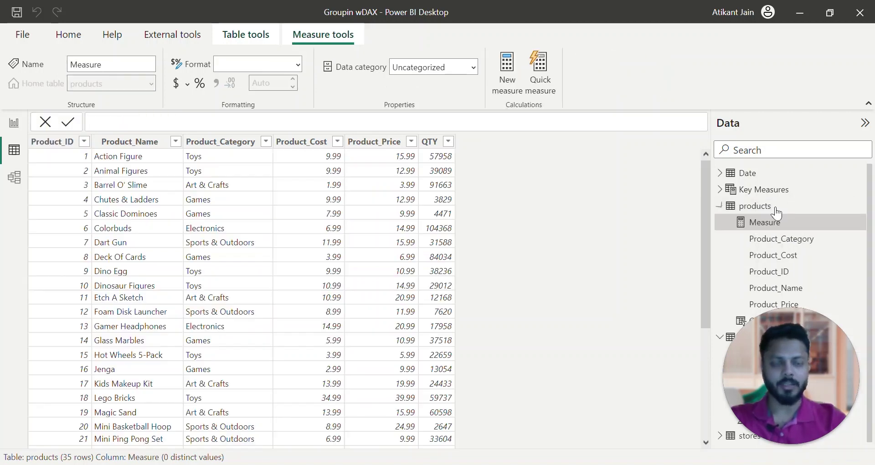
text(QUantity)
key(BackSpace)
key(BackSpace)
key(BackSpace)
key(BackSpace)
key(BackSpace)
key(BackSpace)
key(BackSpace)
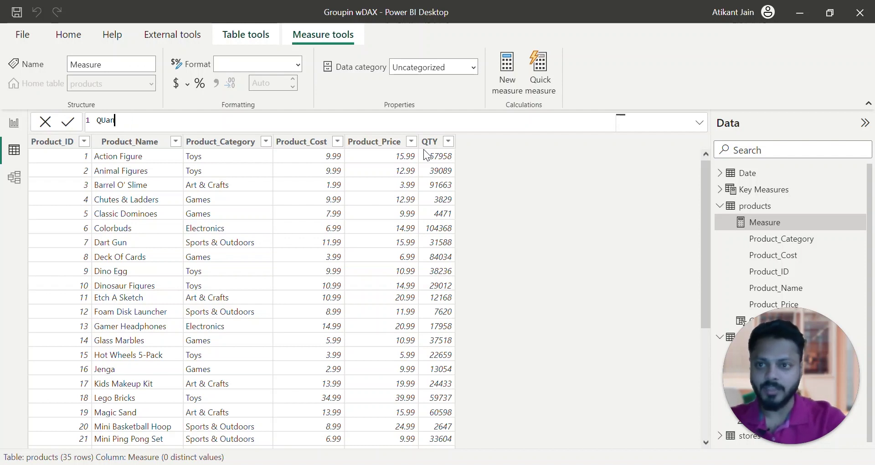
text(uantity)
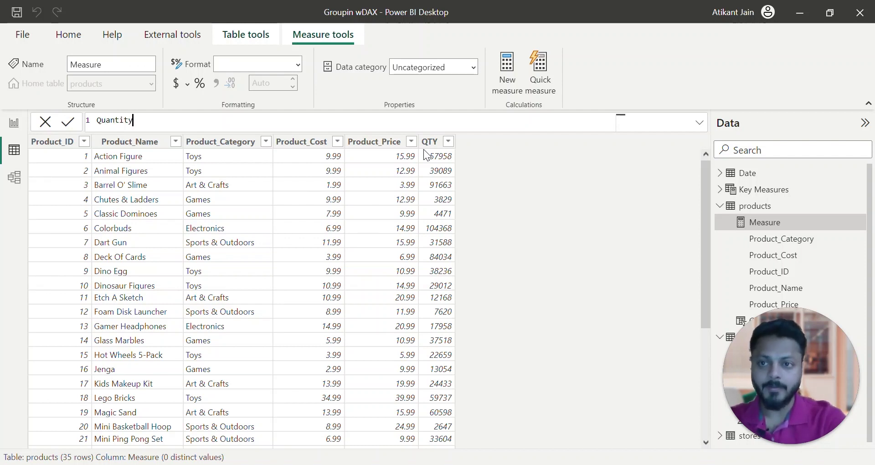
Step: Define the Quantity measure as CALCULATE(SUM(products[QTY])) and commit it
text( = CALCULATE()
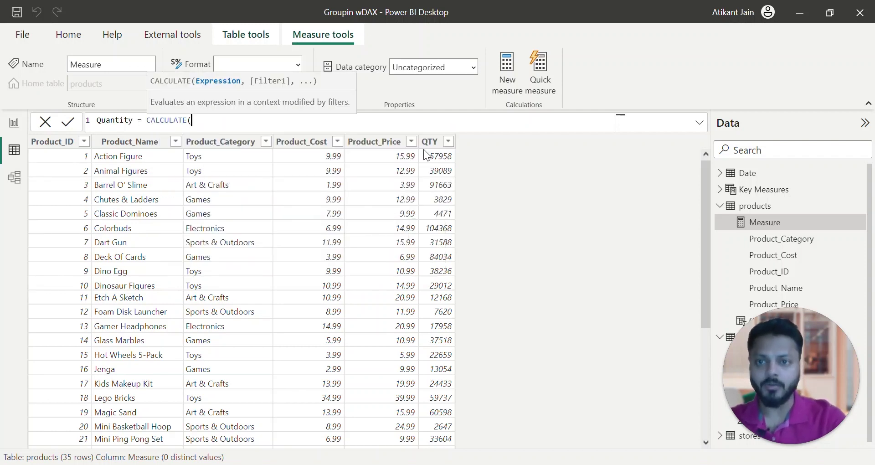
text(SUM(qty)
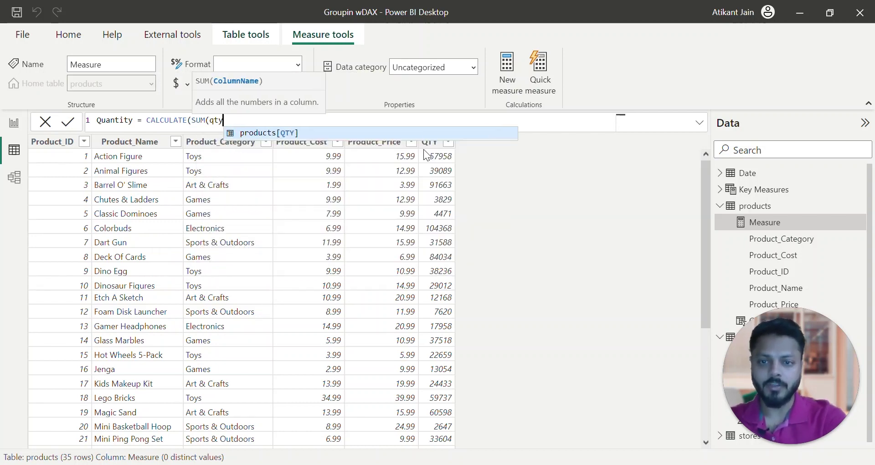
key(Tab)
text()))
key(Return)
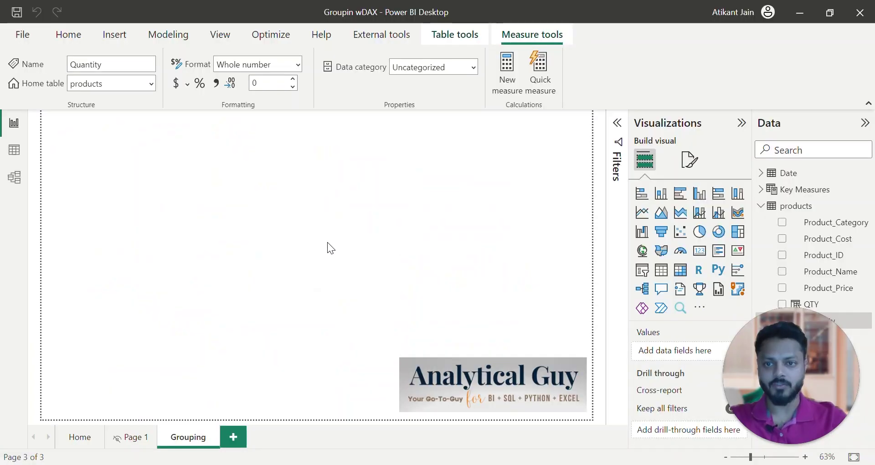
Step: Add a card visual to the Grouping report page and show the Quantity measure in it
click(16, 124)
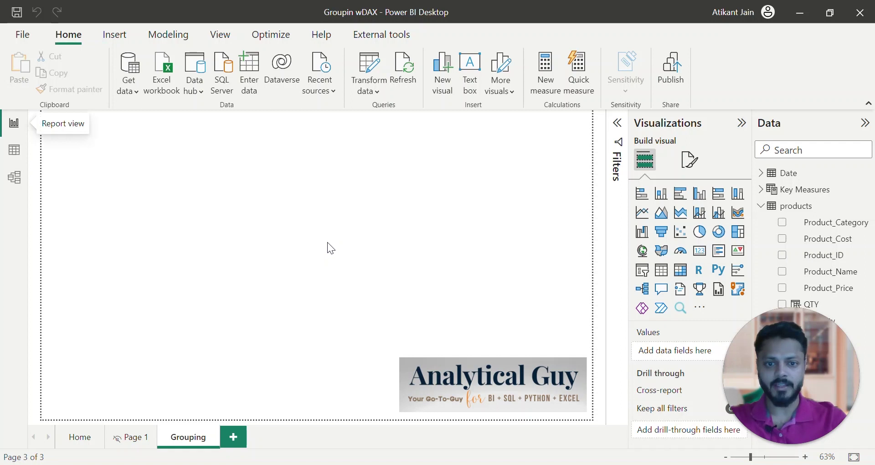
click(700, 250)
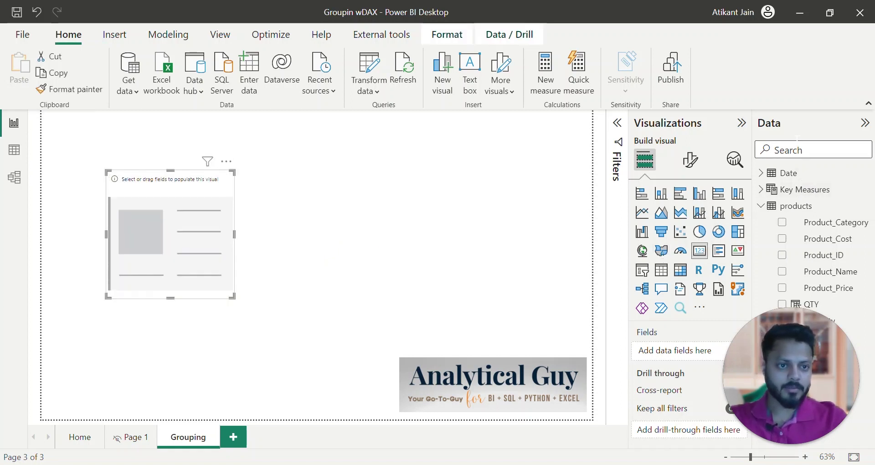
text(quant)
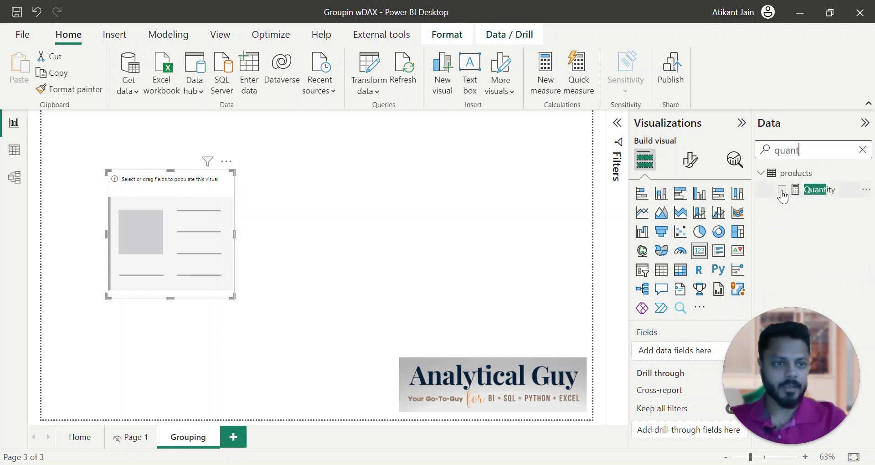
click(782, 191)
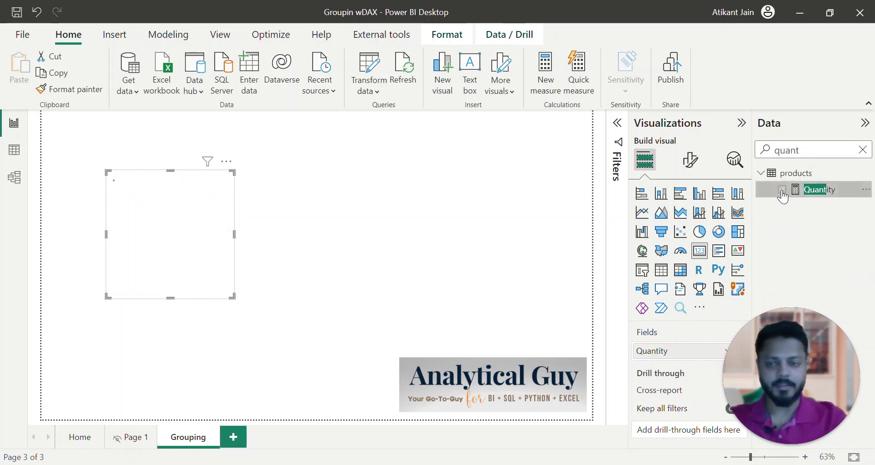
Step: Set the display units of the Quantity card's callout value to None
click(690, 160)
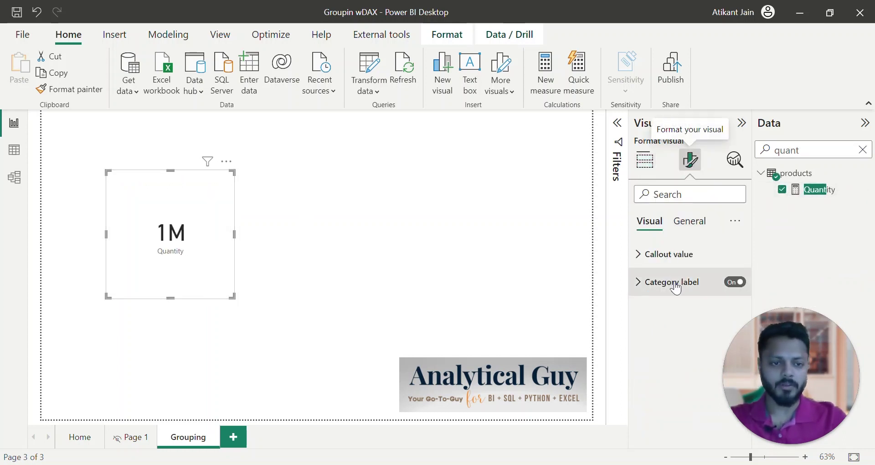
click(697, 261)
scroll(690, 312, down, 2)
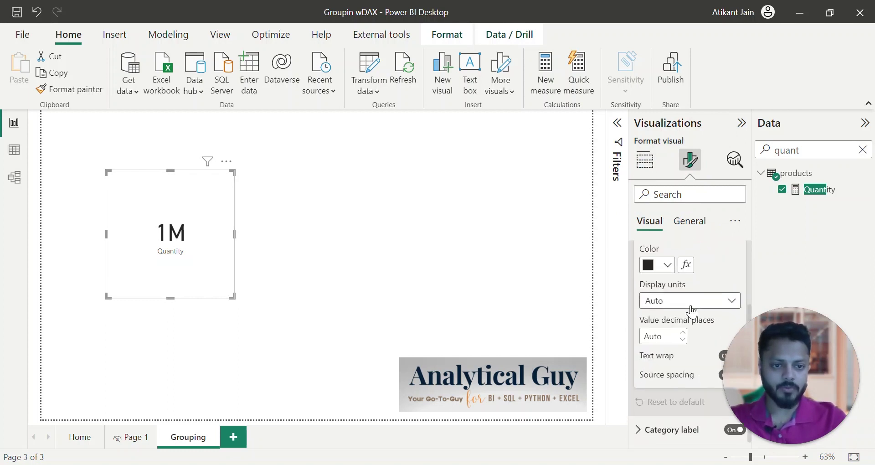
click(677, 307)
click(674, 335)
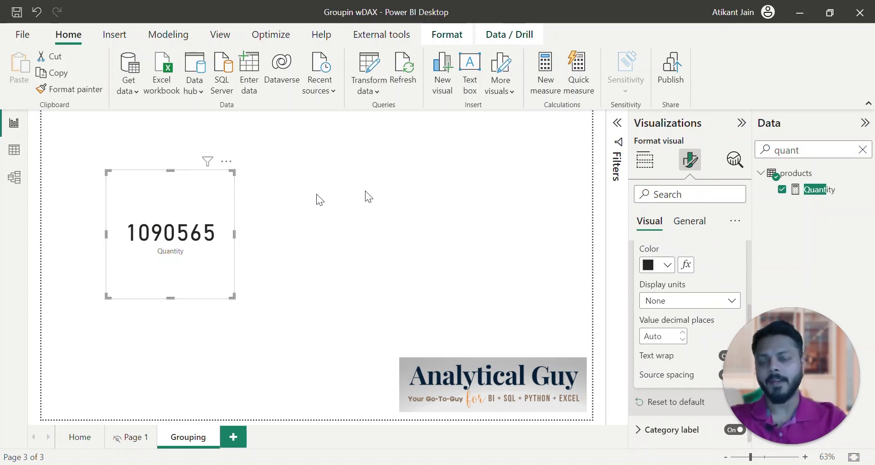
Step: Add a slicer to the Grouping page and fill it with the Product_Name field
click(383, 196)
click(643, 270)
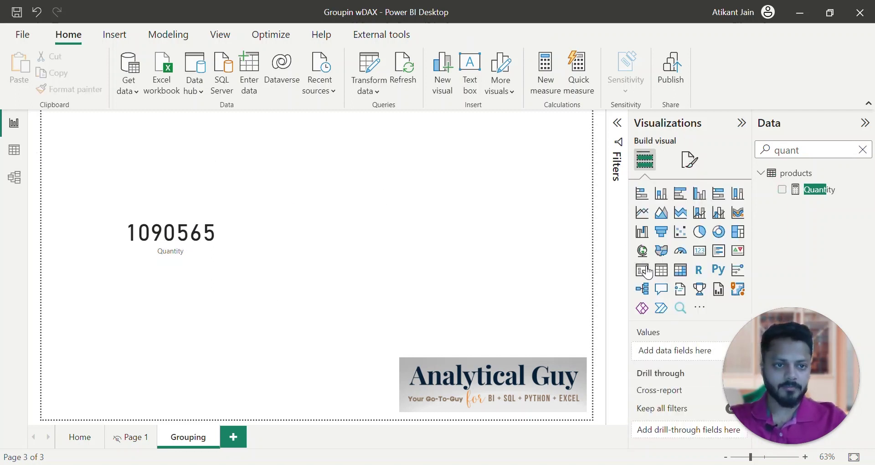
double_click(815, 145)
key(BackSpace)
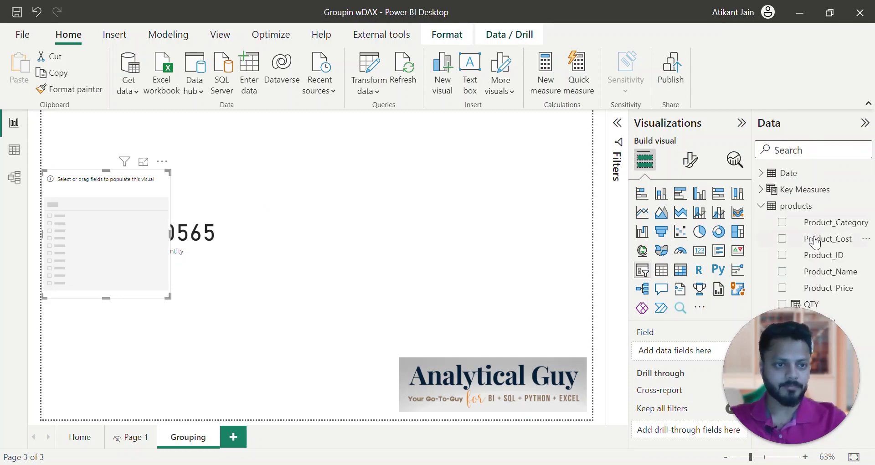
click(782, 271)
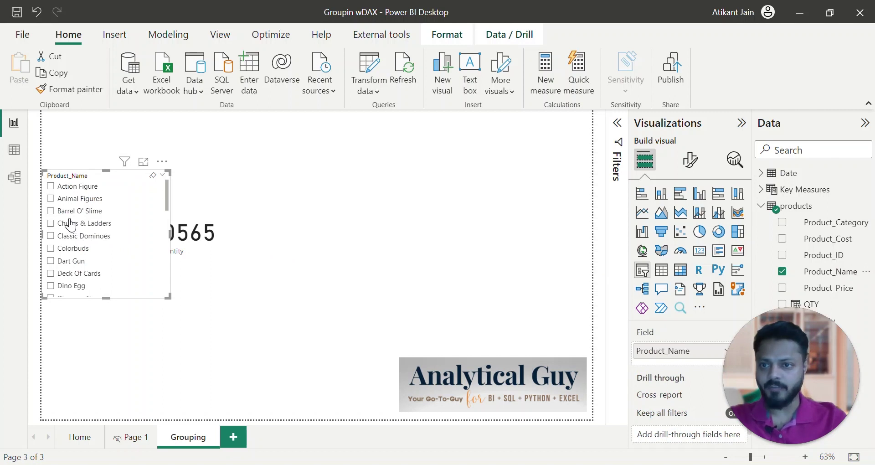
Step: Test the slicer with Chutes & Ladders and with Dart Gun, moving the Quantity card clear of the slicer
click(71, 223)
click(355, 212)
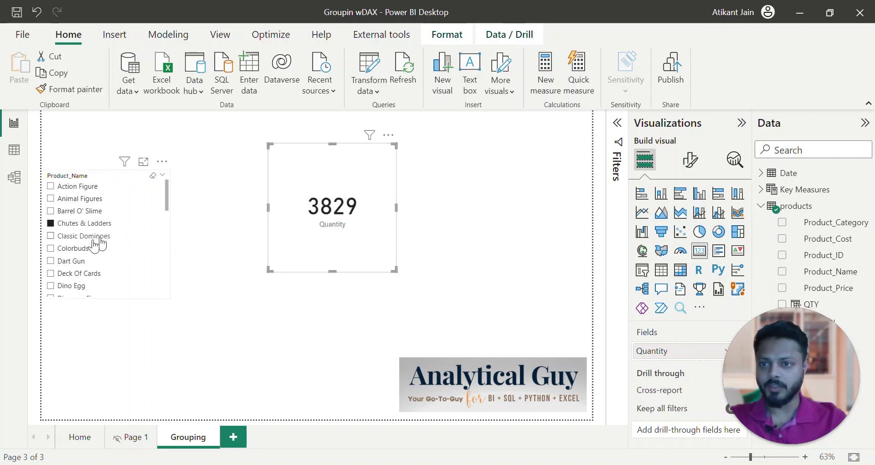
click(78, 262)
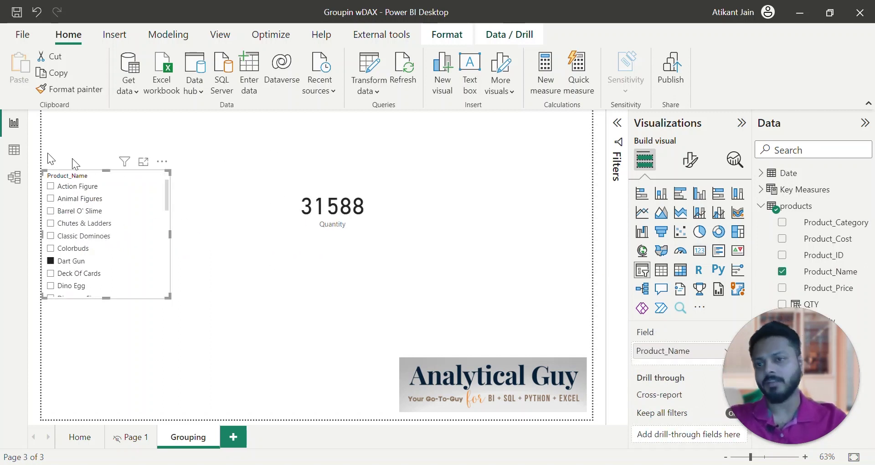
Step: Examine the distinct Product_Price values in the products table, and return to the Grouping report page
click(15, 151)
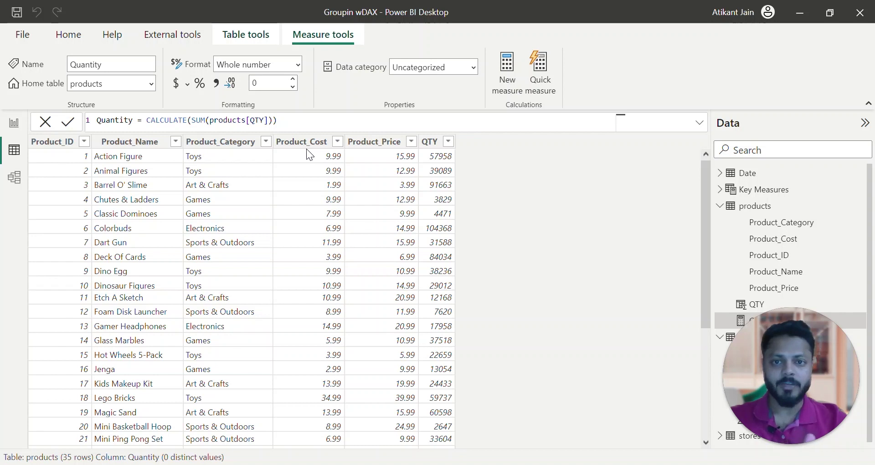
click(401, 142)
click(411, 142)
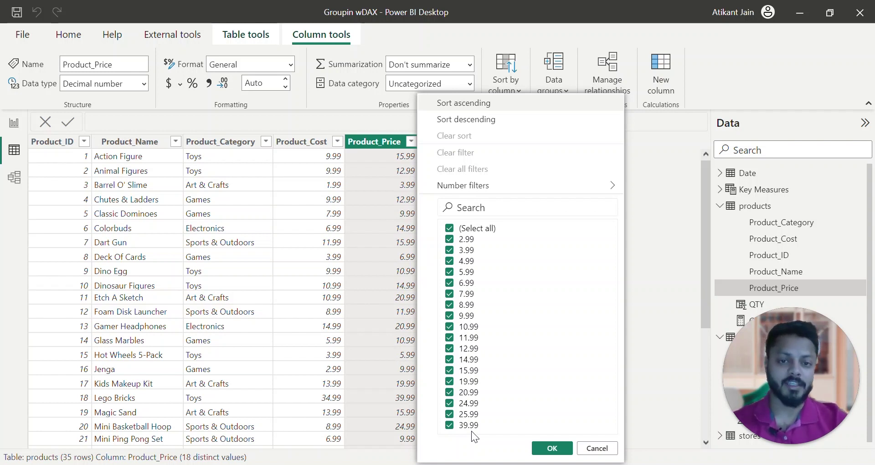
click(334, 340)
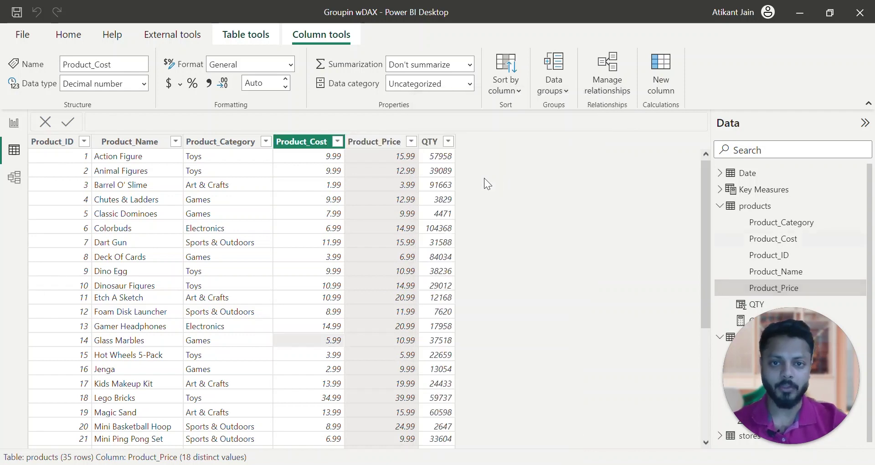
click(14, 123)
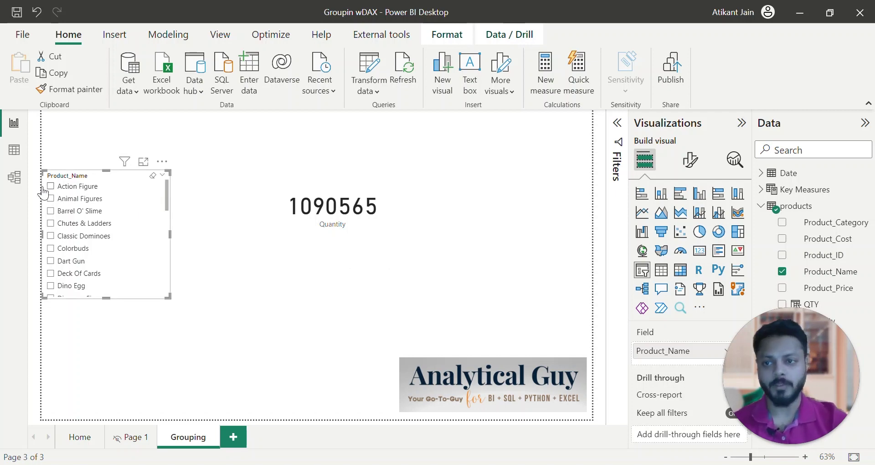
click(14, 150)
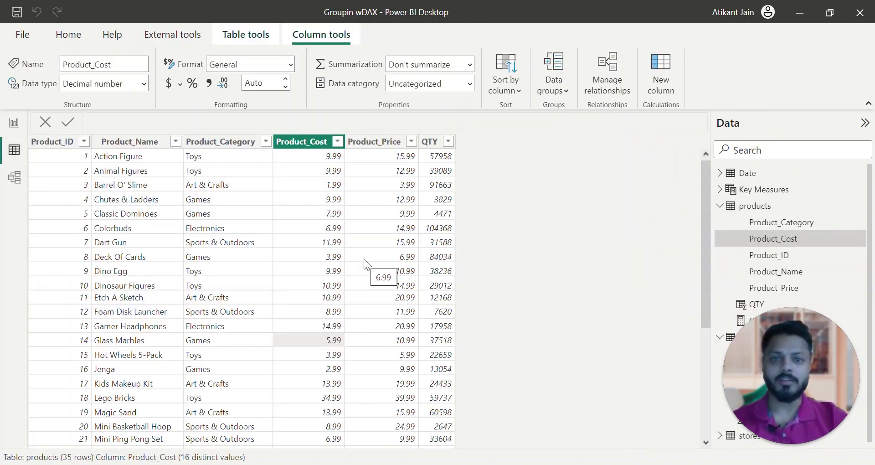
click(14, 122)
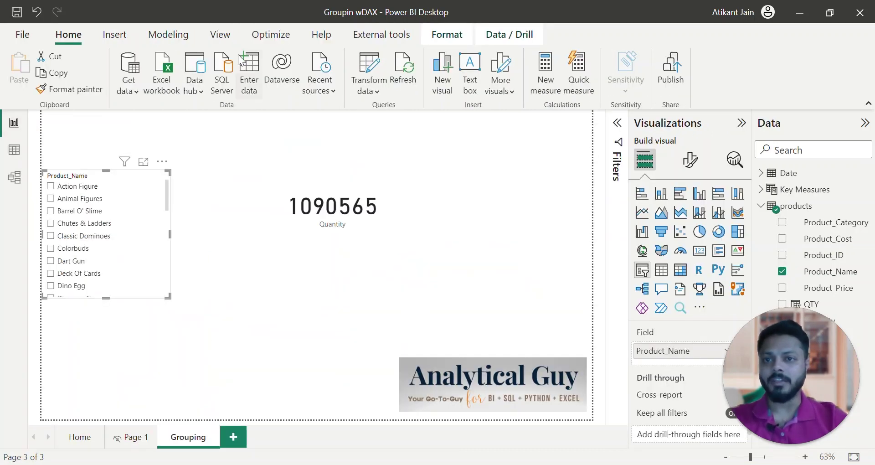
Step: Start a manually entered table with a column named Group containing the rows Low, Mid and High
click(257, 84)
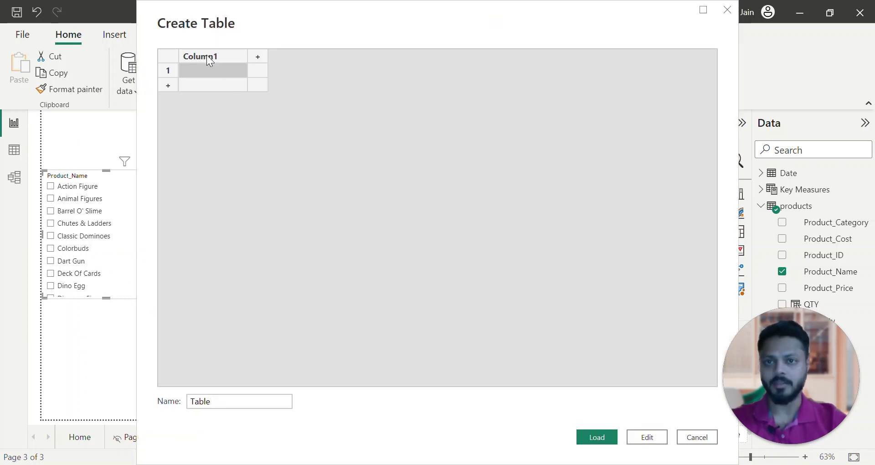
double_click(207, 57)
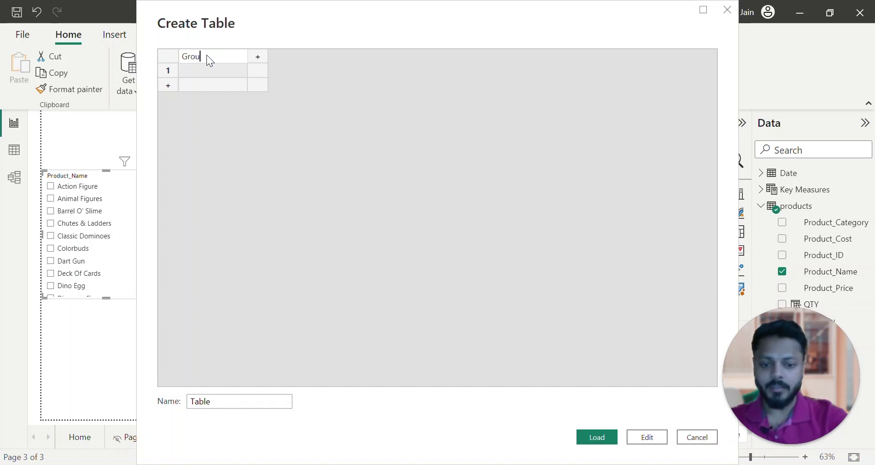
key(Return)
text(Low)
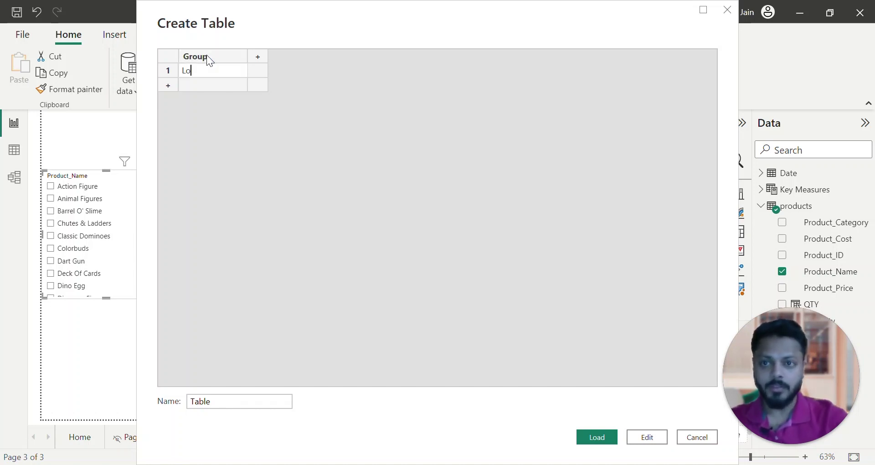
key(Return)
text(Mid)
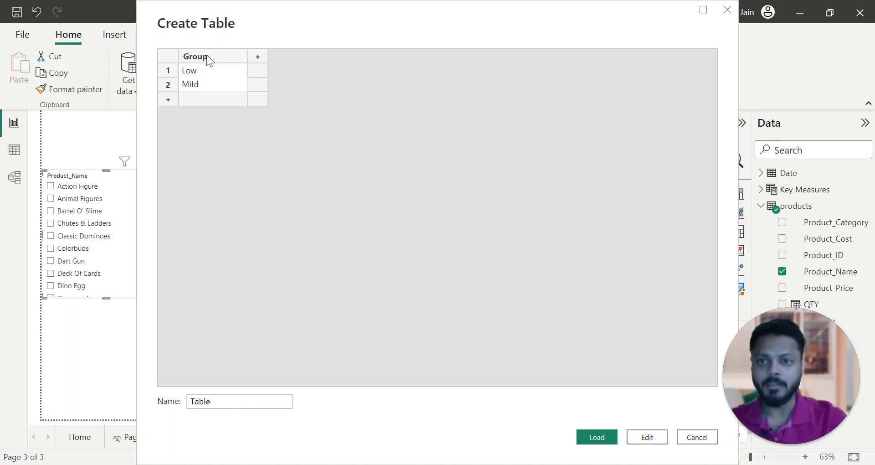
key(Return)
text(High)
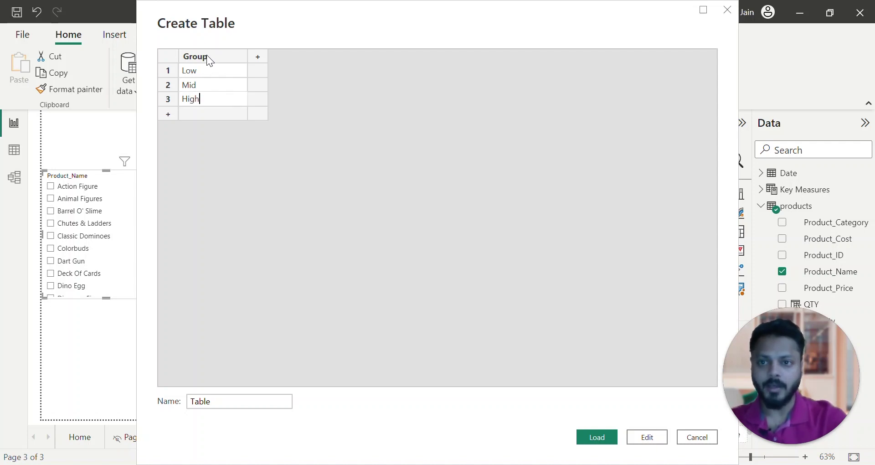
Step: Add two more columns named Min and Max to the new table
click(261, 60)
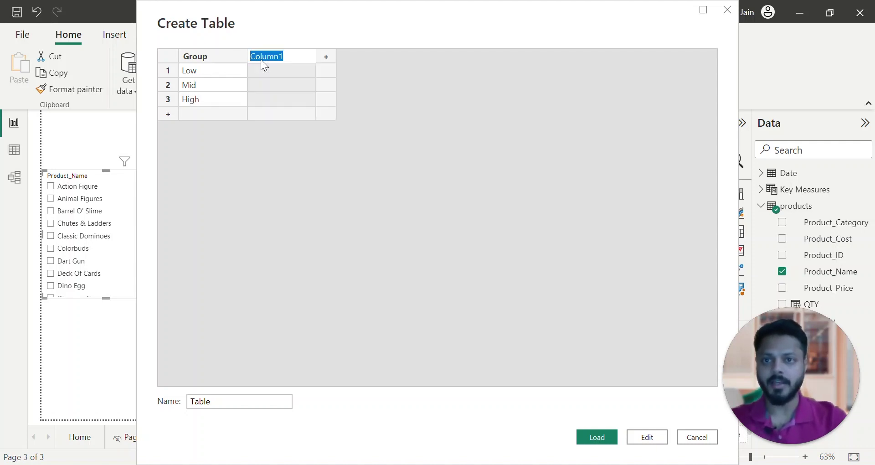
text(Min)
key(Tab)
text(Max)
key(Return)
Step: Enter Min 0 and Max 9.99 for the Low row, and Min 9.99 and Max 19.99 for the Mid row
key(Left)
text(0)
key(Tab)
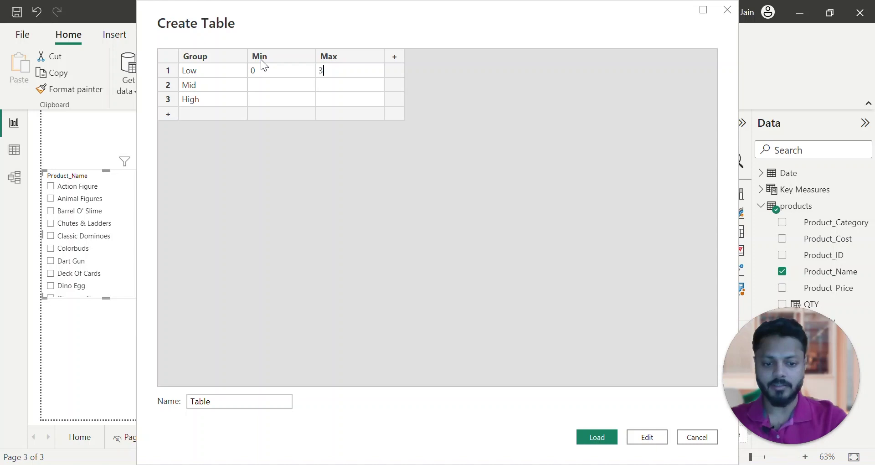
text(9.99)
key(Return)
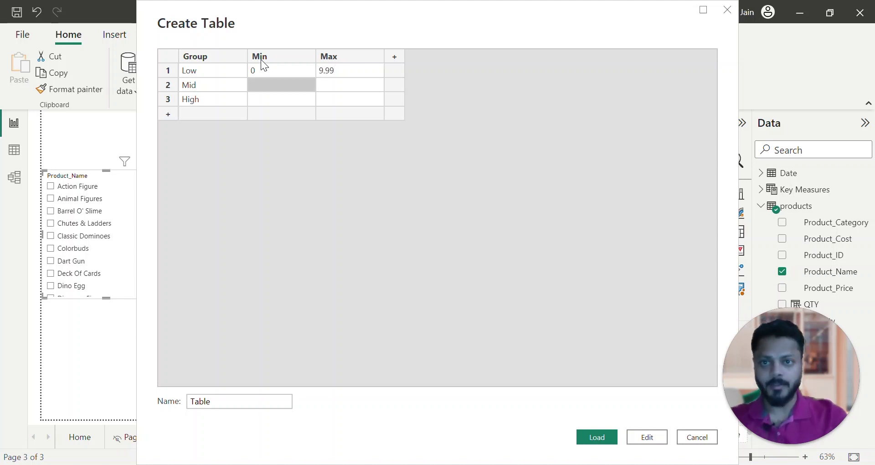
text(9.99)
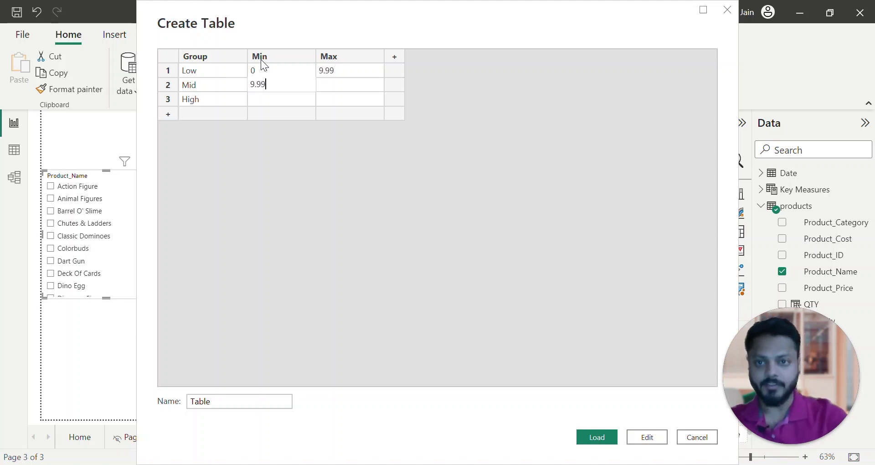
key(Tab)
text(19.99)
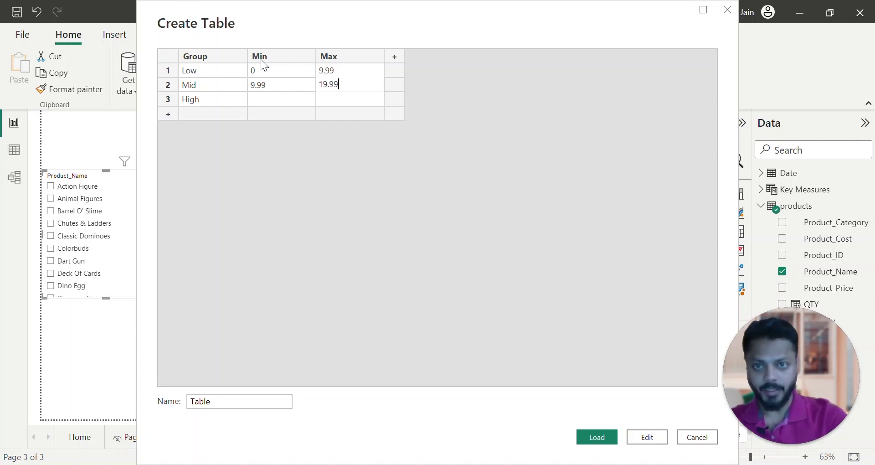
Step: Enter Min 19.99 and Max 49.99 for the High row
key(Return)
text(18.88)
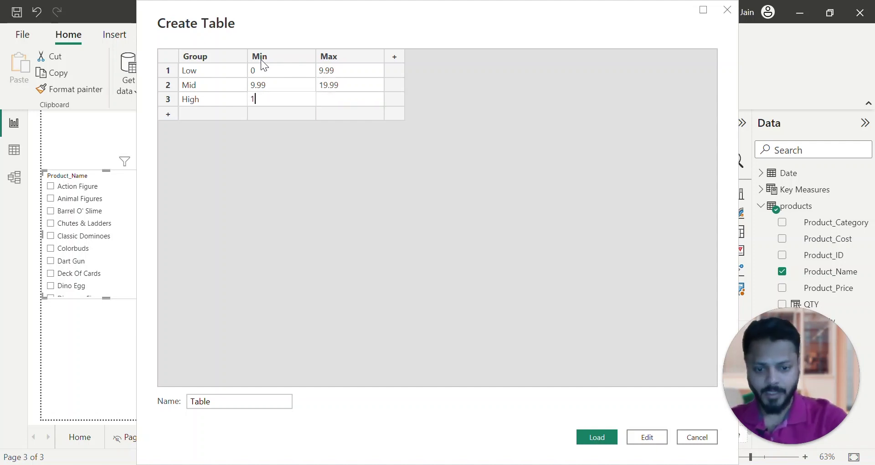
key(BackSpace)
key(BackSpace)
key(BackSpace)
key(BackSpace)
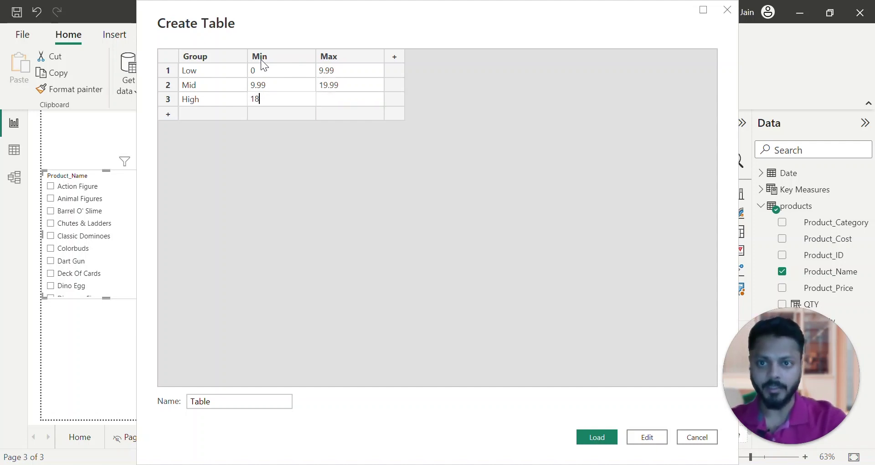
key(BackSpace)
text(9.99)
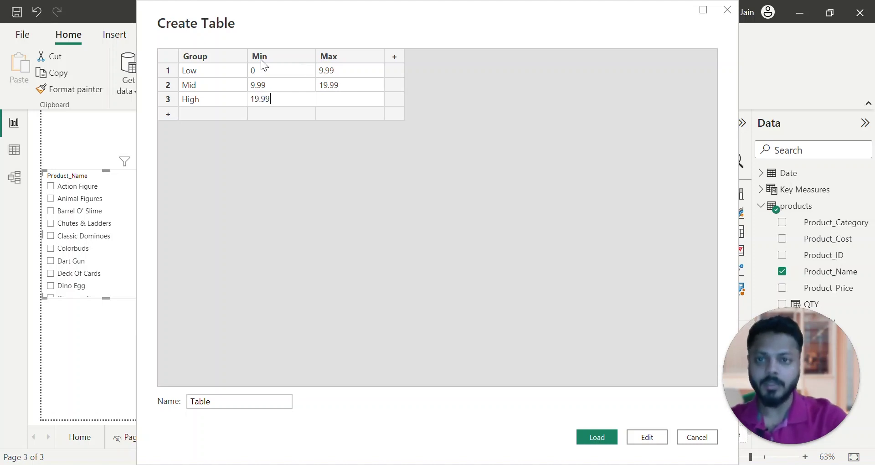
key(Tab)
text(49.99)
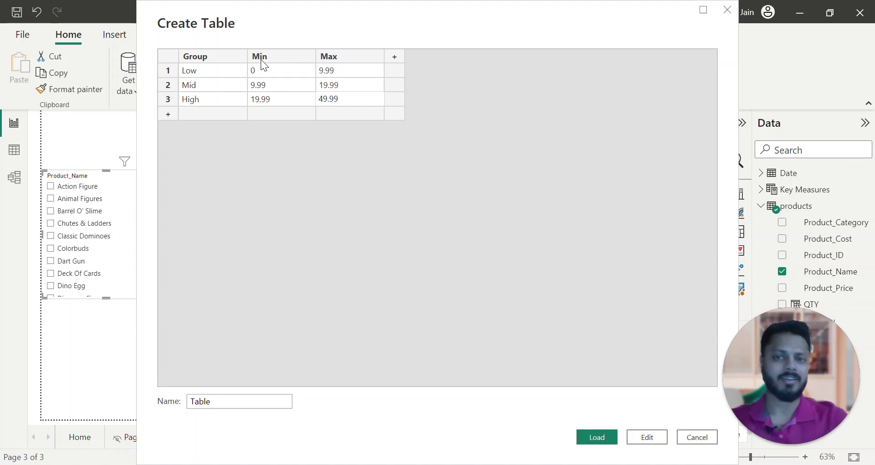
Step: Load the new table under the name Price_Group and check its rows in the table view
double_click(211, 402)
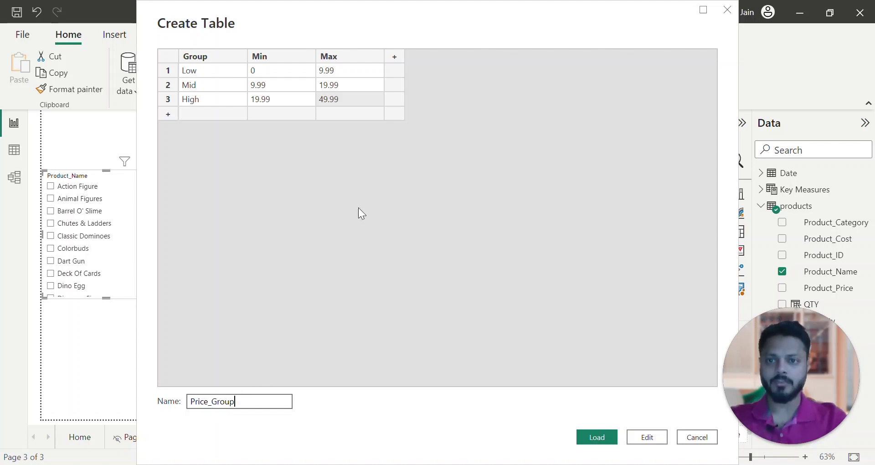
click(612, 435)
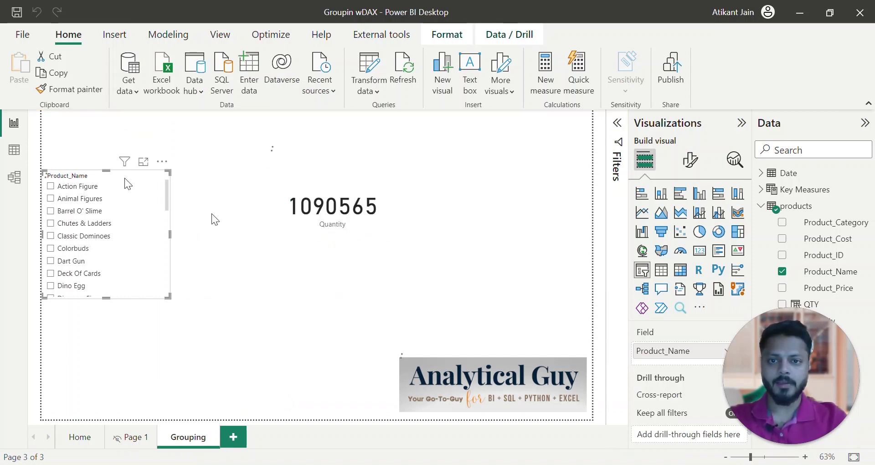
click(15, 160)
click(794, 210)
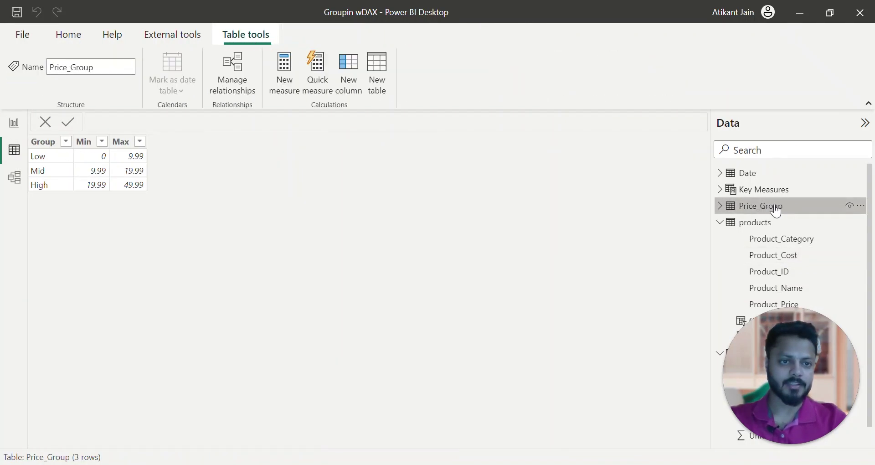
click(45, 143)
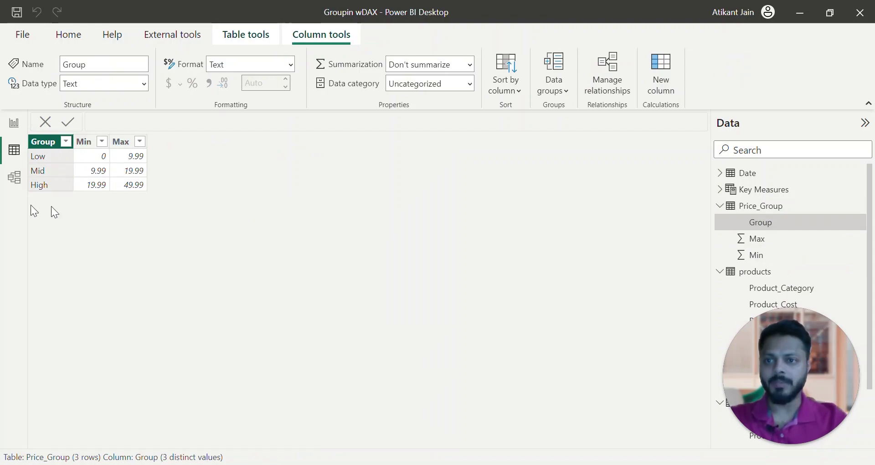
Step: Move the Price_Group table in the model diagram to the free area beside the sales table, below Date
click(15, 178)
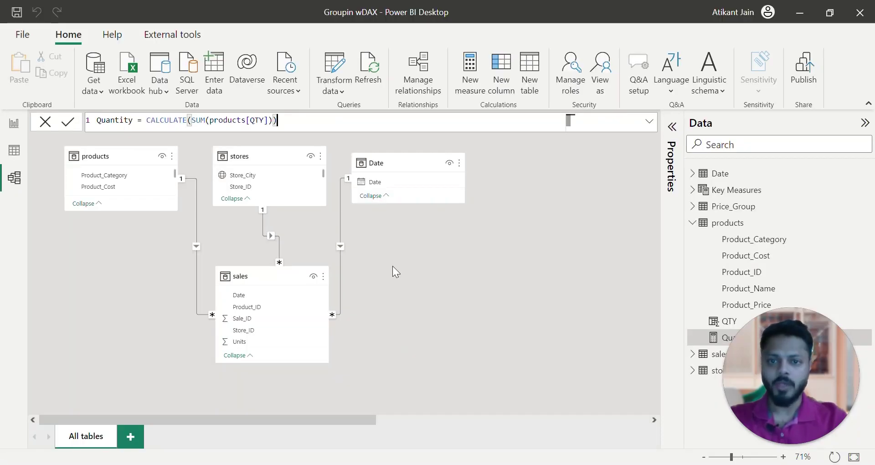
scroll(461, 270, right, 10)
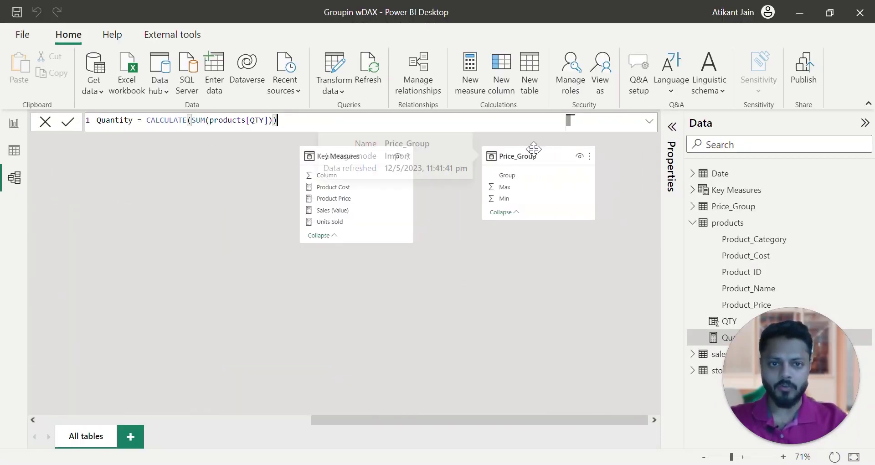
drag(518, 157, 205, 282)
scroll(204, 284, left, 10)
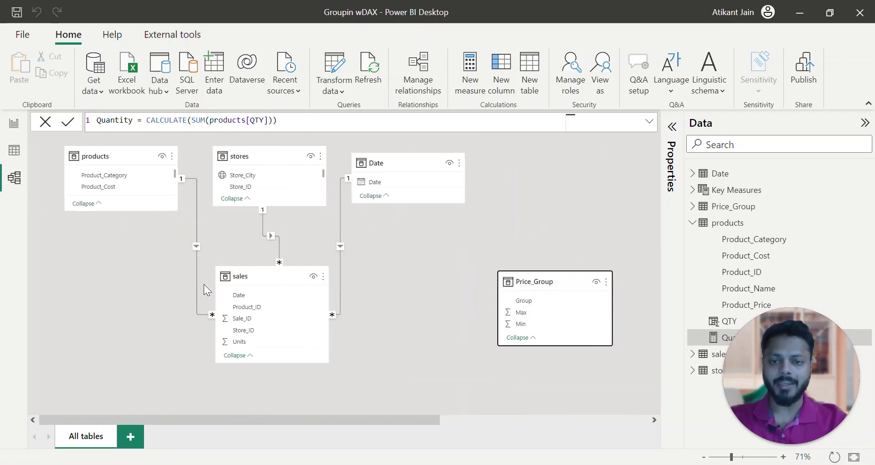
Step: Move the Price_Group table closer to the sales table in the model diagram, then check its rows in the table view
drag(547, 281, 454, 272)
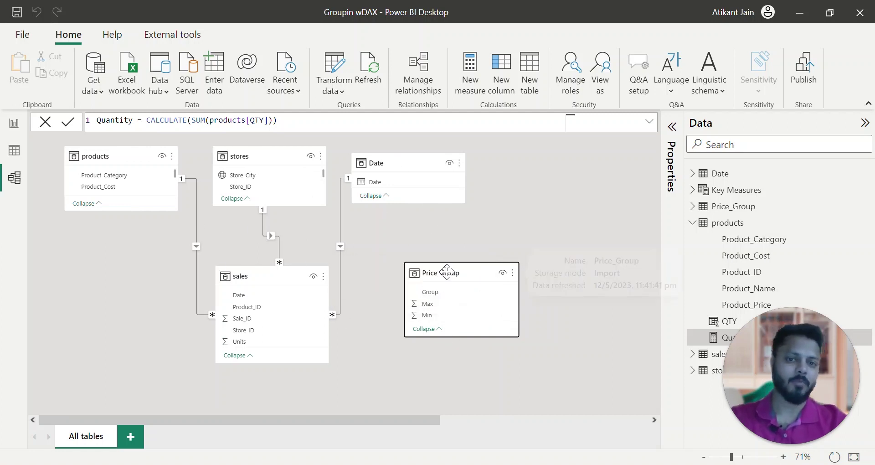
drag(470, 275, 478, 259)
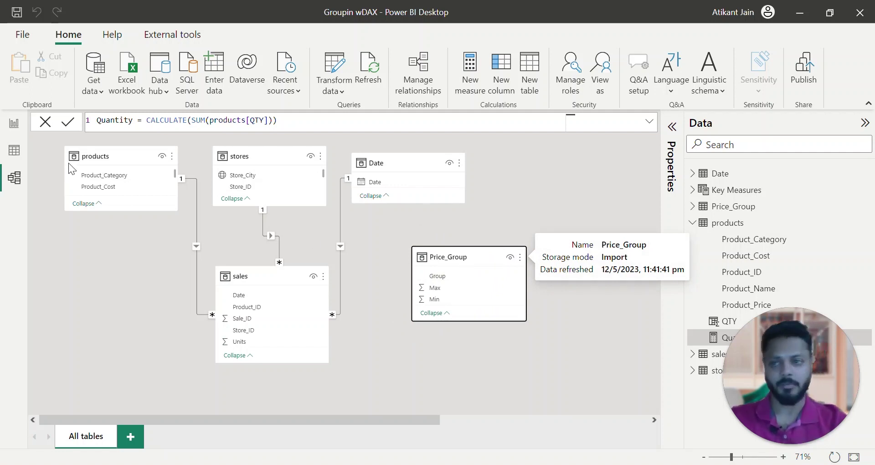
click(22, 155)
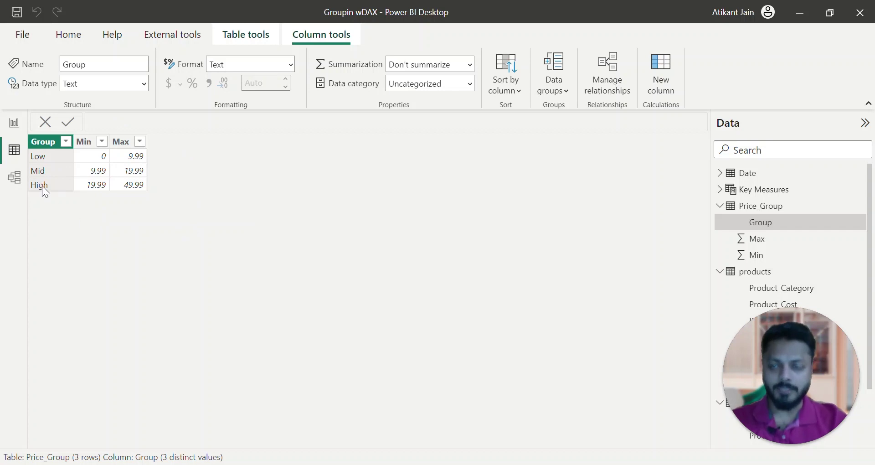
Step: Create a new measure in the products table and name it Price Group QTY
click(757, 273)
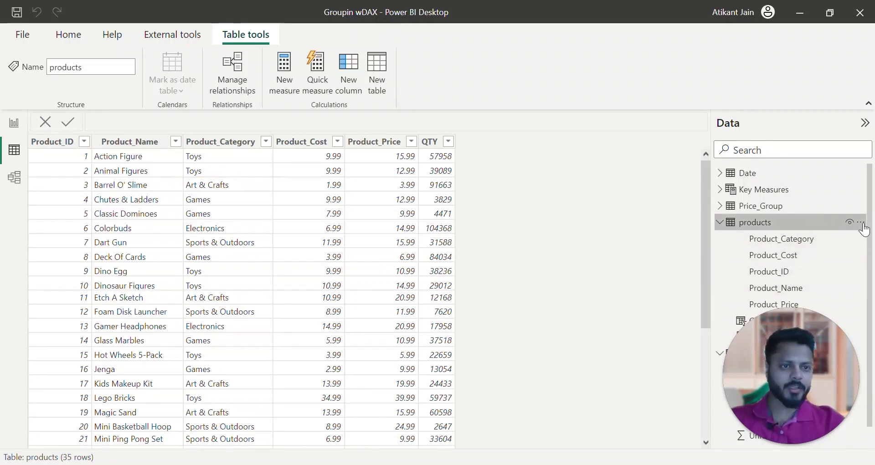
click(862, 222)
key(Escape)
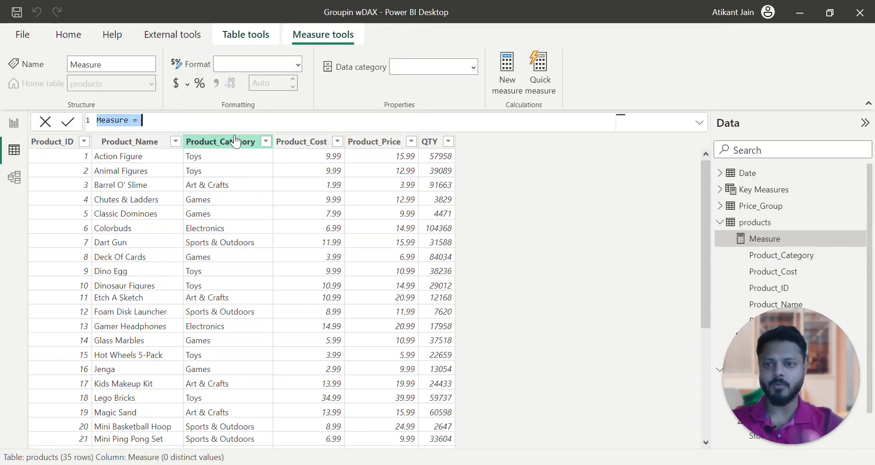
text(P)
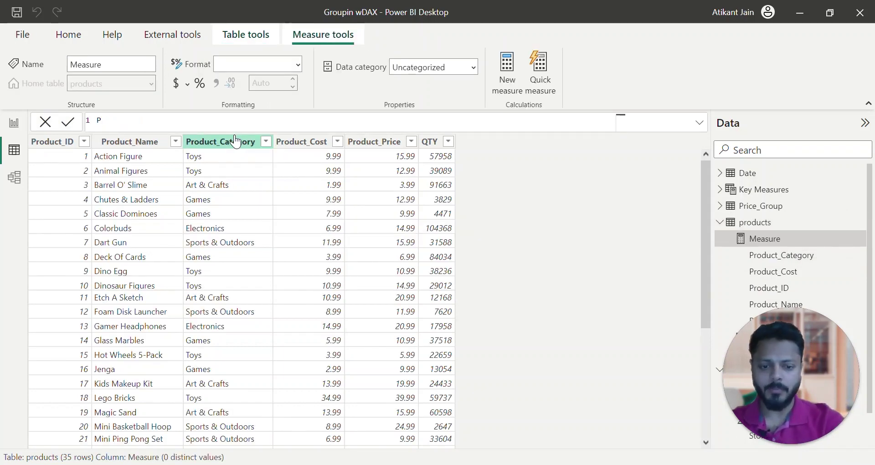
text(rice Group )
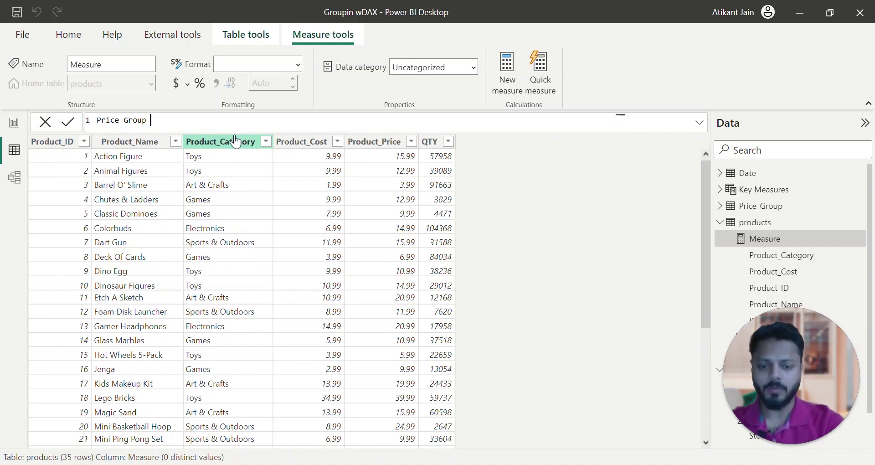
text(QTY =)
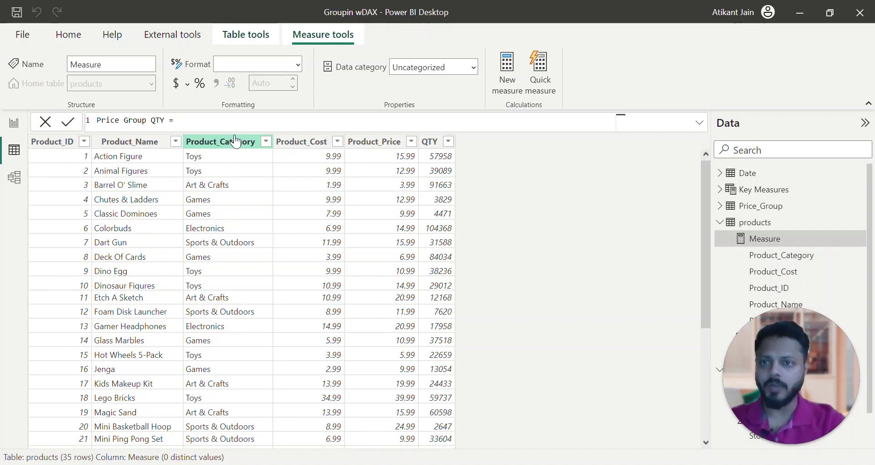
Step: Start the measure's formula with CALCULATE([Quantity], and a FILTER over values(products[Product_Price]), on separate lines
key(shift+Return)
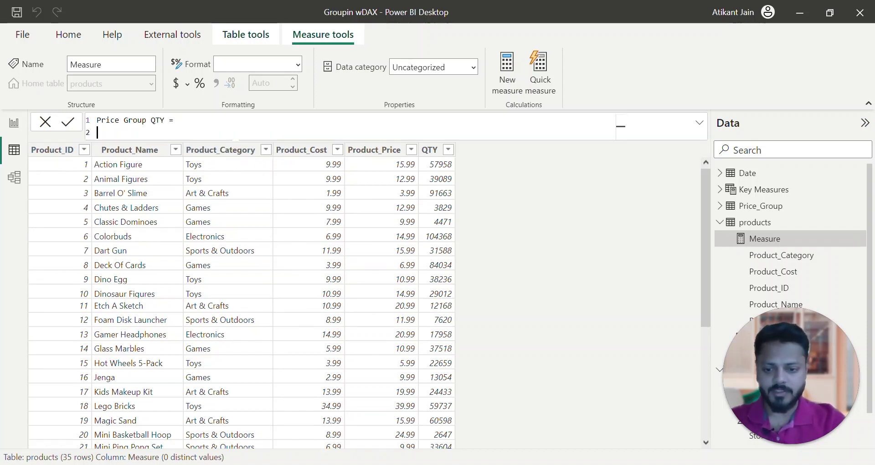
text(CALCULATE()
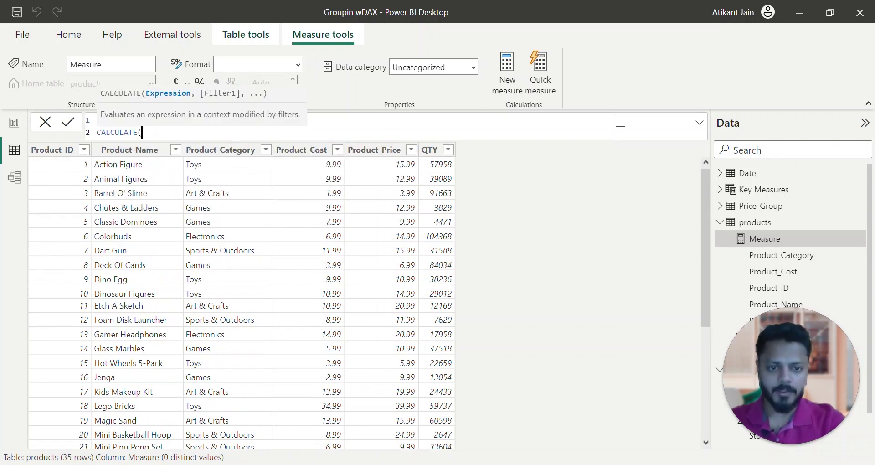
text(qua)
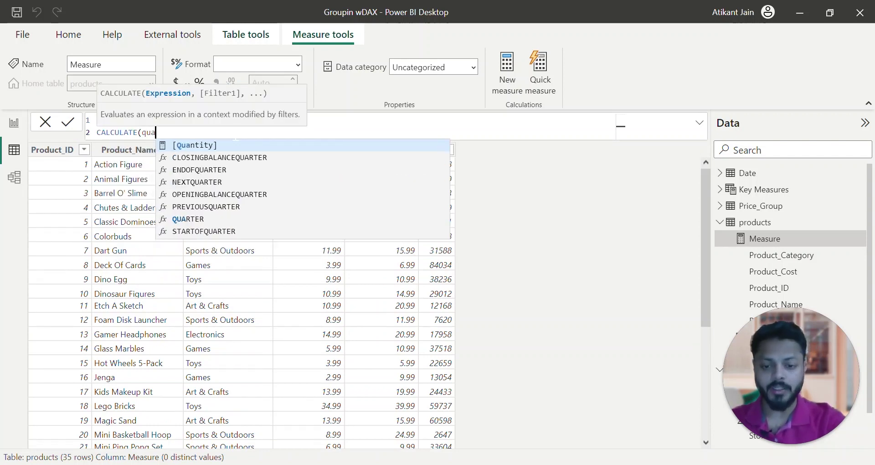
key(Tab)
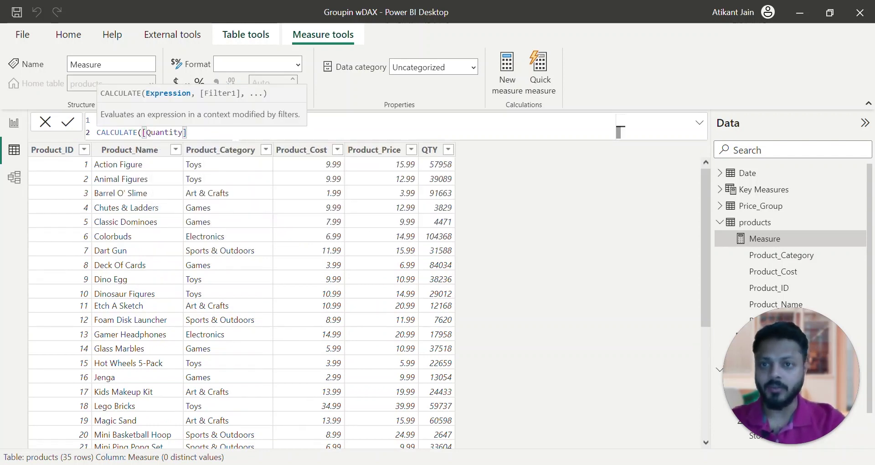
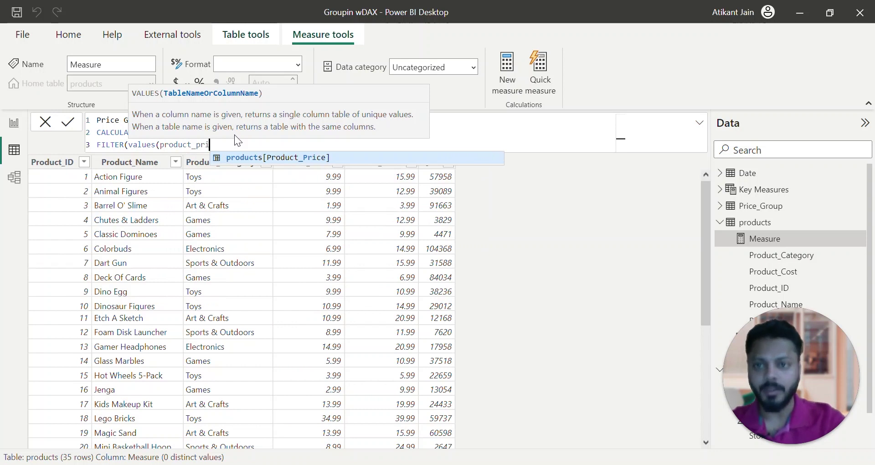
key(Tab)
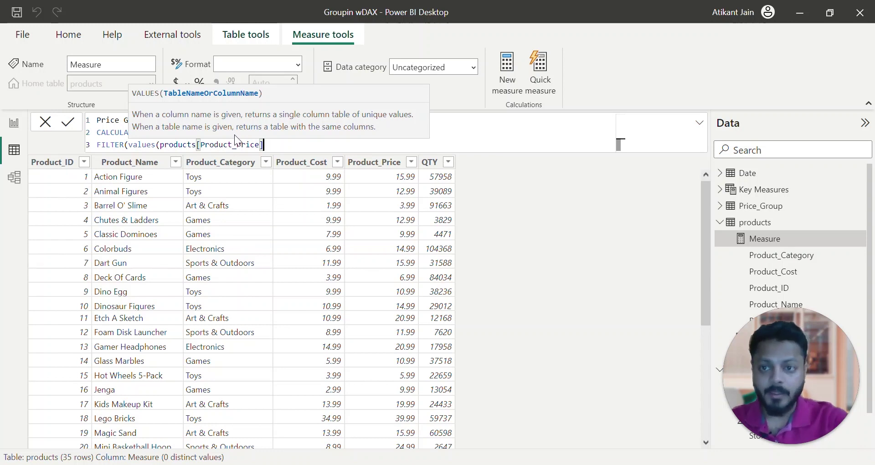
text(),)
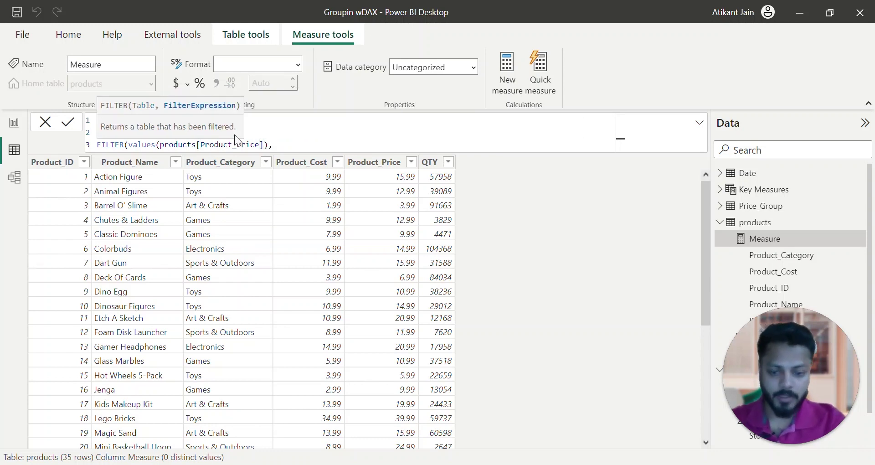
Step: Add a countrows call as the filter expression, containing a nested filter on the Price_Group table
key(shift+Return)
text(countrows)
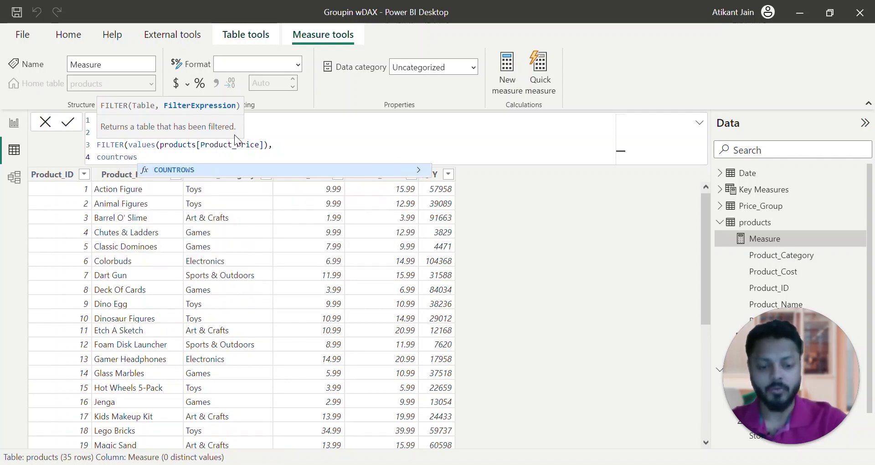
text(()
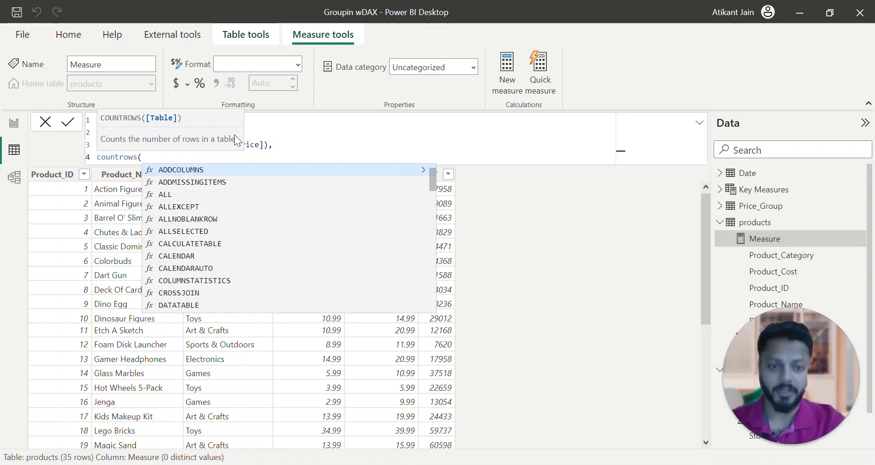
key(shift+Return)
text(filter()
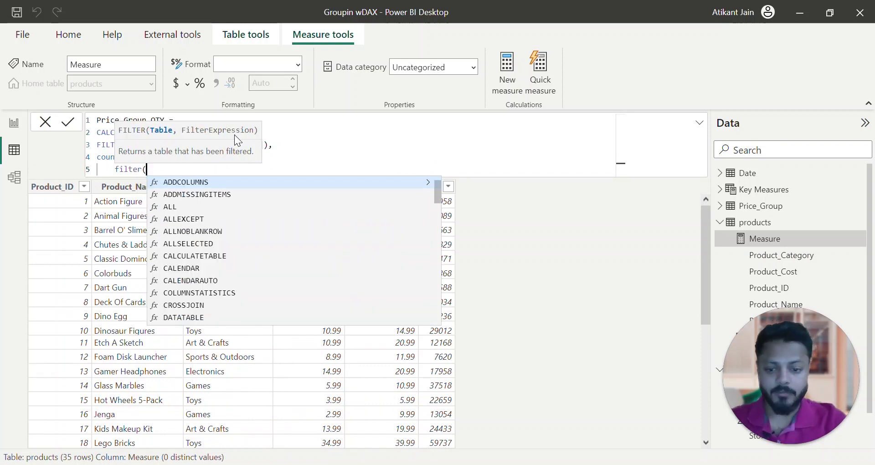
text(Price_Group)
key(Tab)
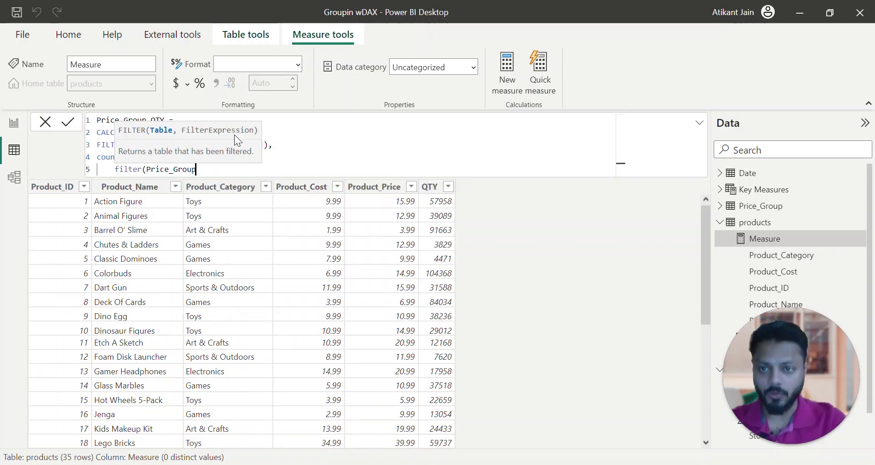
text(,)
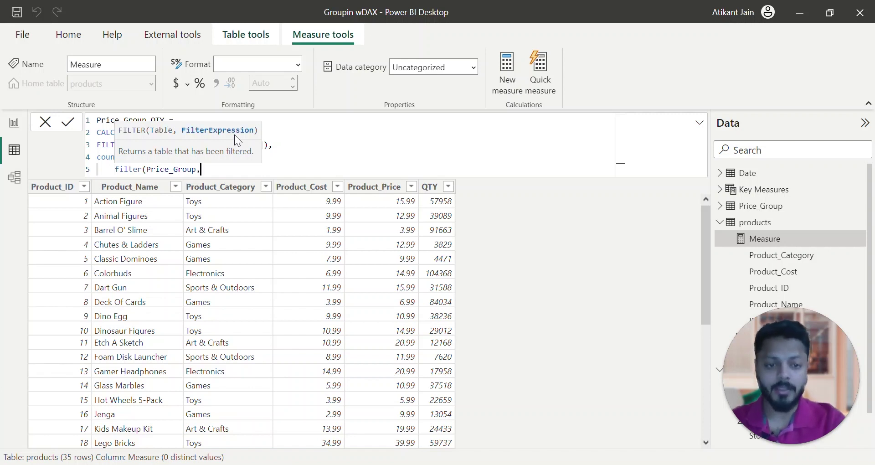
key(shift+Return)
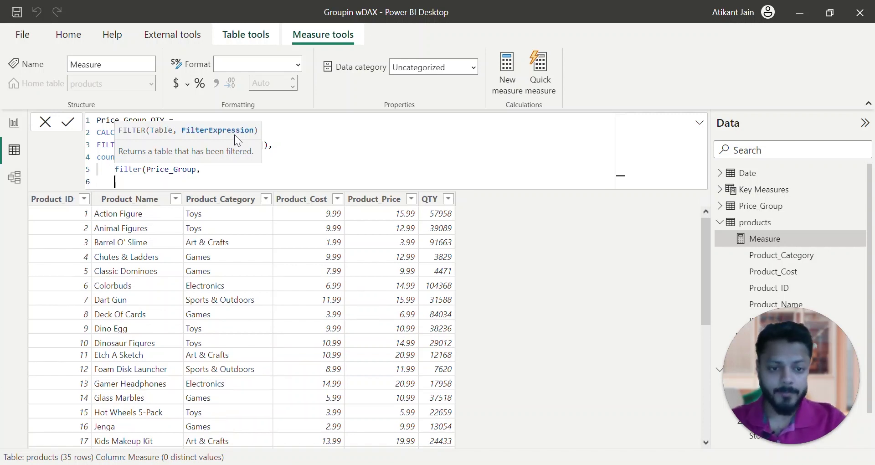
Step: Enter the lower-bound condition products[Product_Price]>=Price_Group[Min] in the nested filter
text(product)
key(Down)
key(Down)
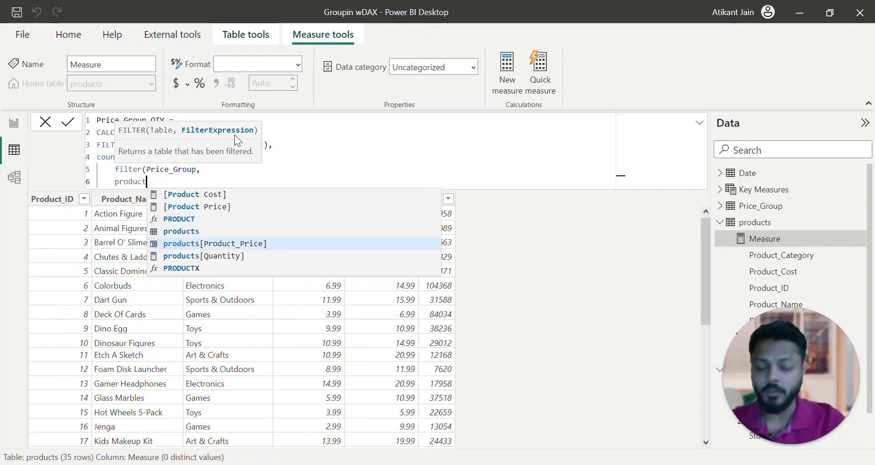
key(Tab)
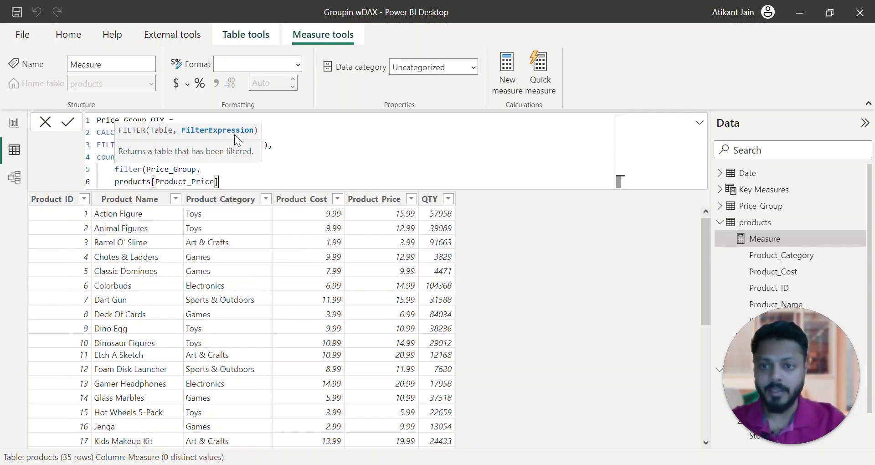
text(>=)
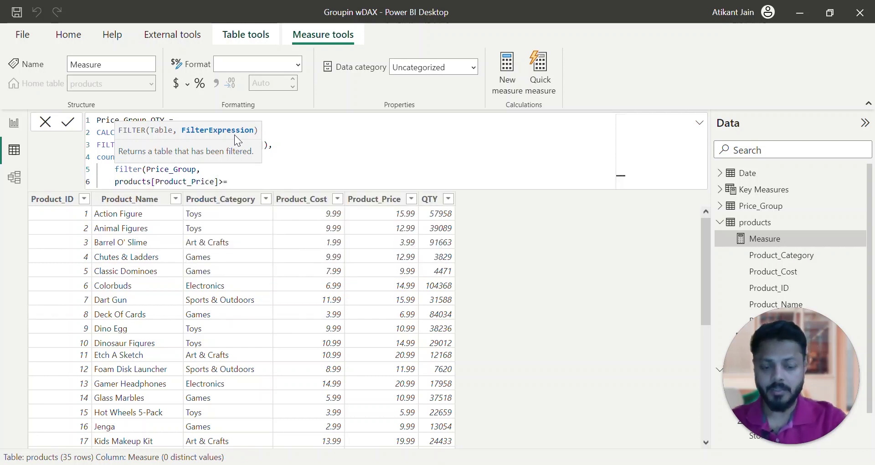
text(pri)
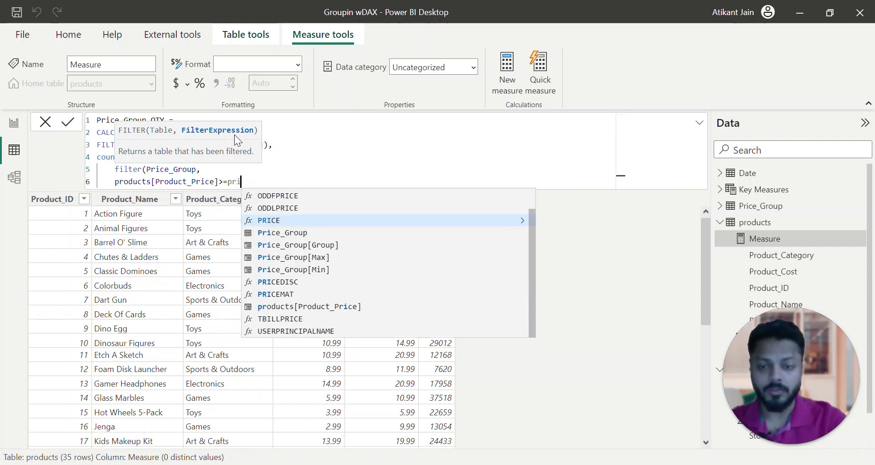
key(Down)
key(Down)
key(Down)
key(Down)
key(Tab)
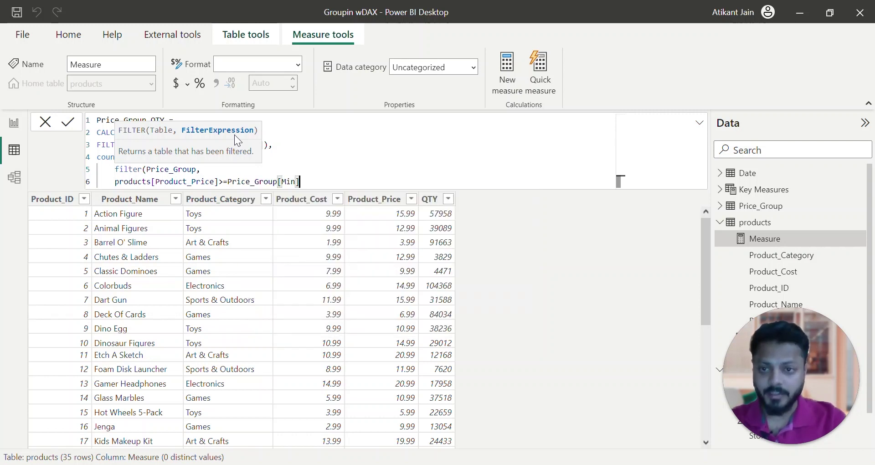
Step: Add the upper-bound condition && products[Product_Price]<Price_Group[Max] on a new line
key(shift+Return)
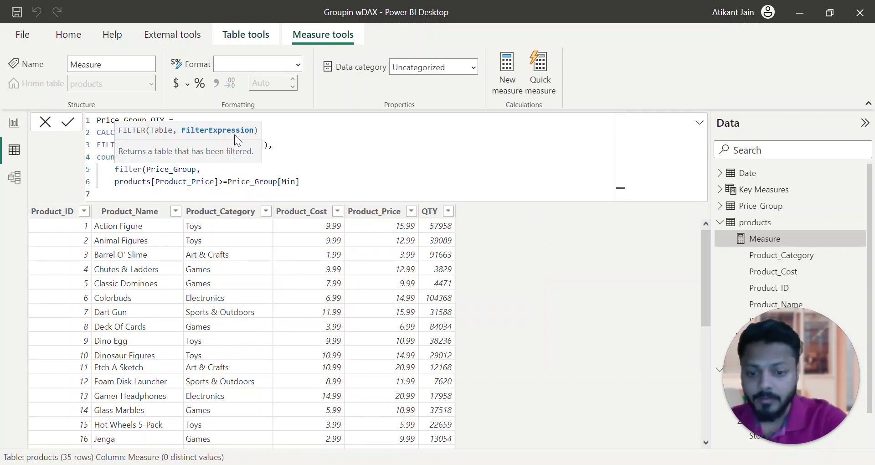
text(&& product)
key(Down)
key(Down)
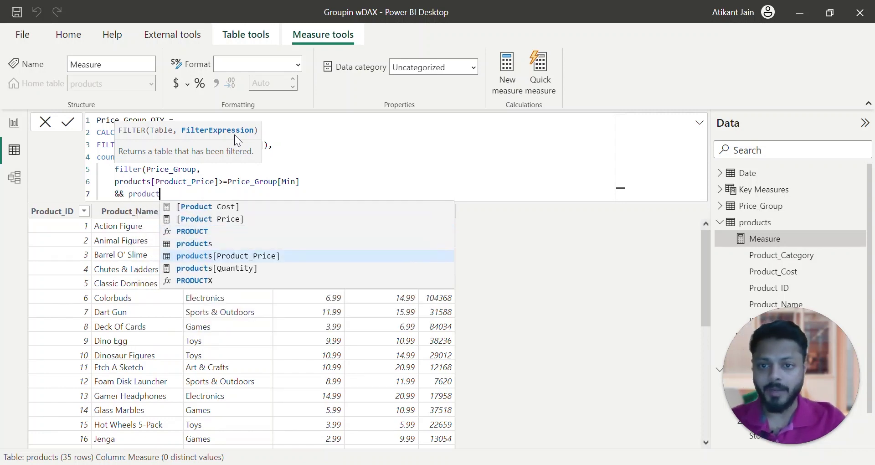
key(Tab)
text(<)
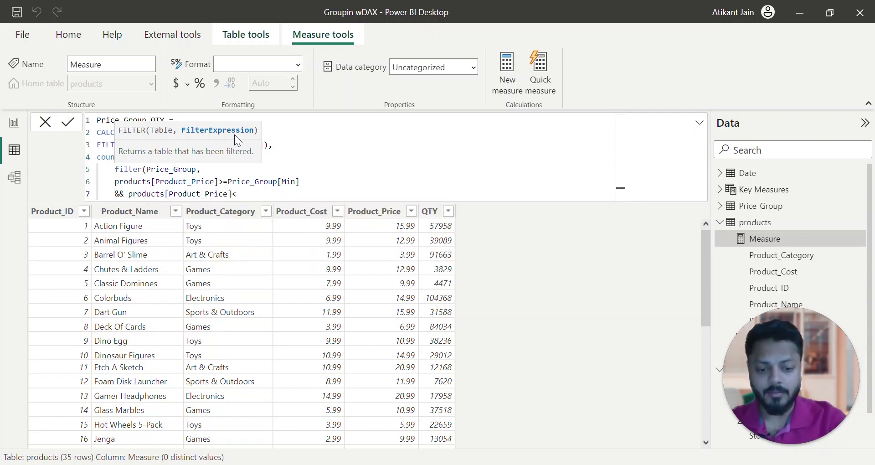
text(max)
key(Down)
key(Down)
key(Down)
key(Tab)
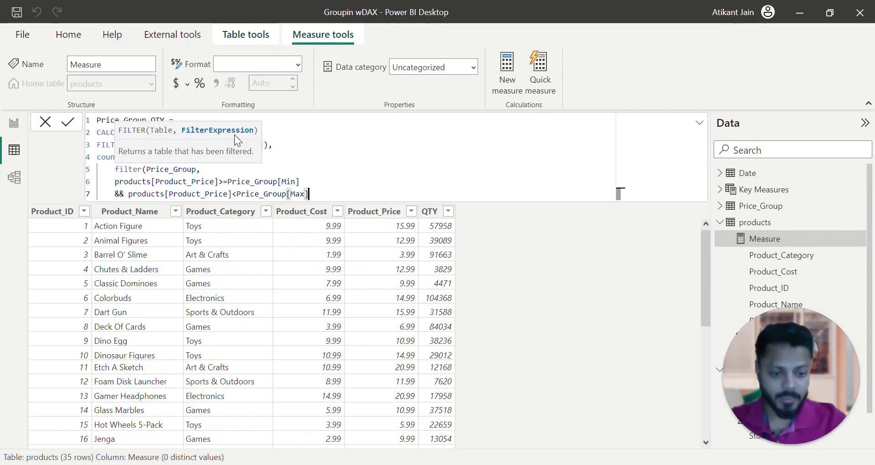
Step: Close the nested filter and countrows, compare the row count with >0, and close the remaining parentheses
text())
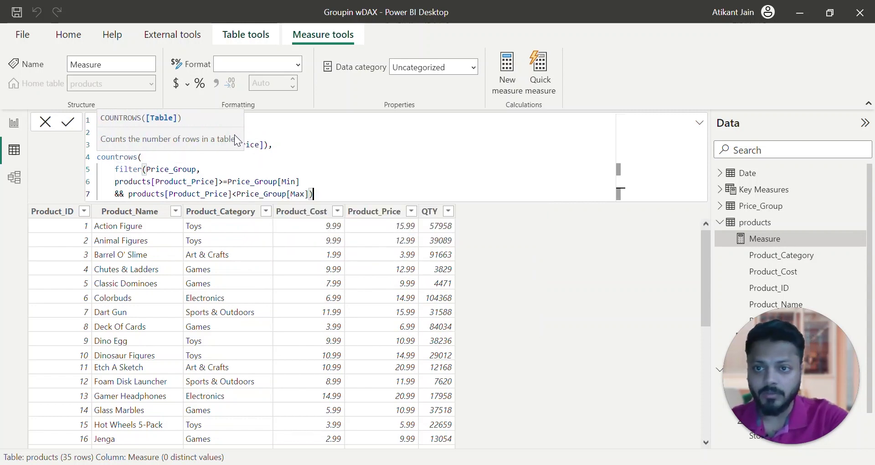
text())
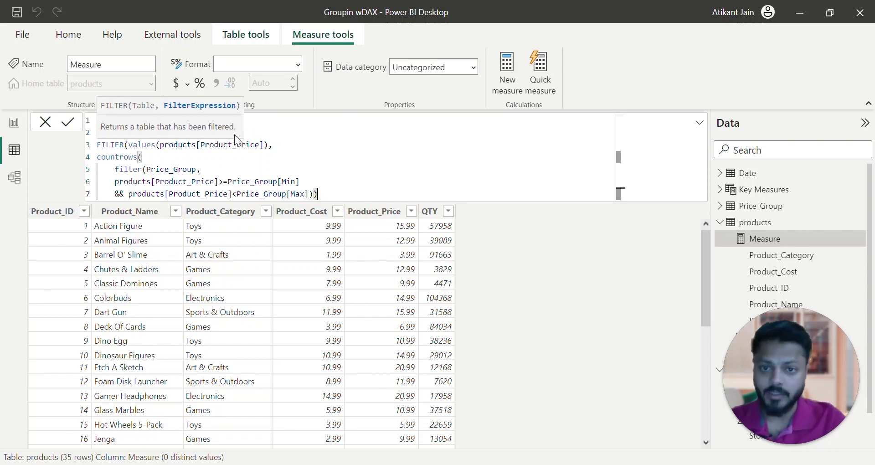
key(shift+Return)
text(>0)
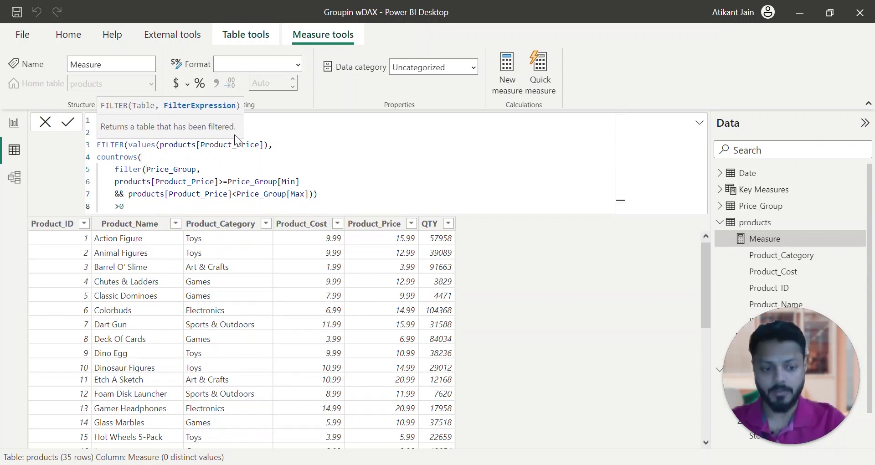
text()))
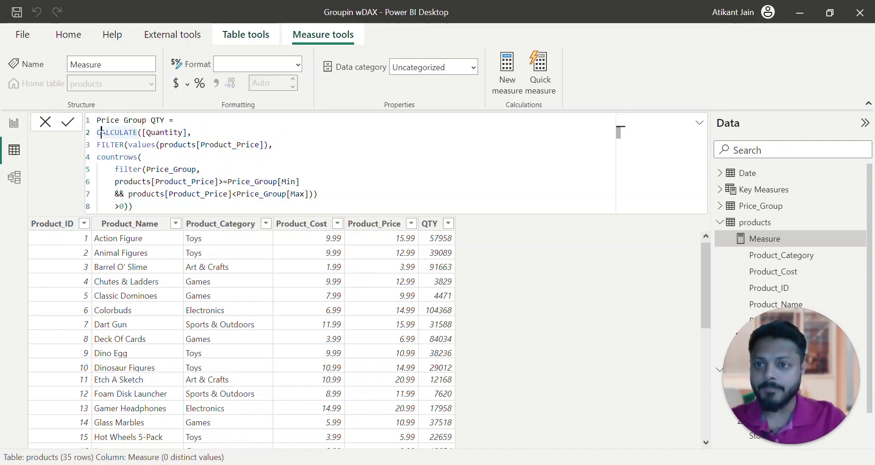
Step: Indent the FILTER line of the measure formula by one level and the countrows line by two levels
key(Down)
key(Home)
key(Tab)
key(Down)
key(Home)
key(Tab)
key(Tab)
Step: Indent the nested filter block, from filter(Price_Group to the >0 comparison, two more levels beneath countrows
key(Down)
key(Left)
key(Left)
key(Left)
key(Left)
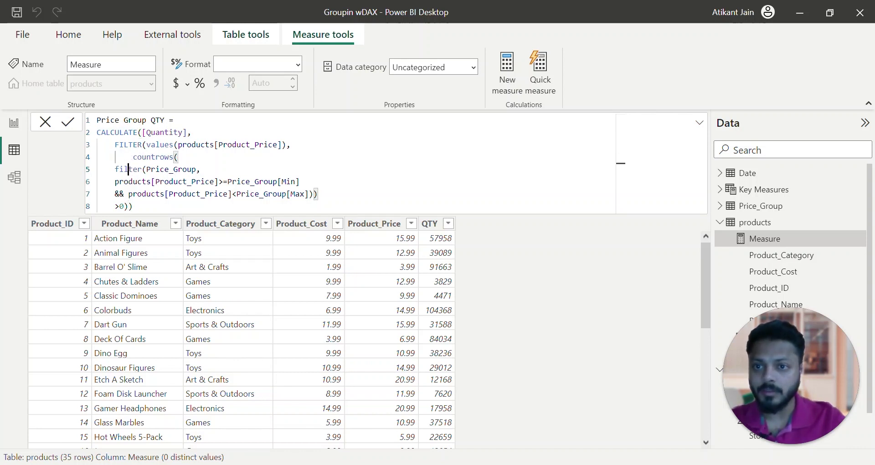
key(shift+Down)
key(shift+Down)
key(shift+Right)
key(shift+Right)
key(shift+Down)
key(shift+Right)
key(shift+Right)
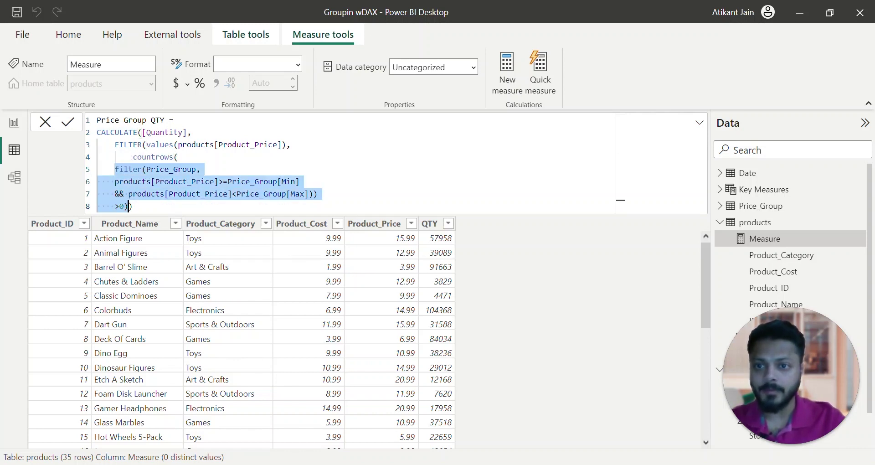
key(Tab)
key(Tab)
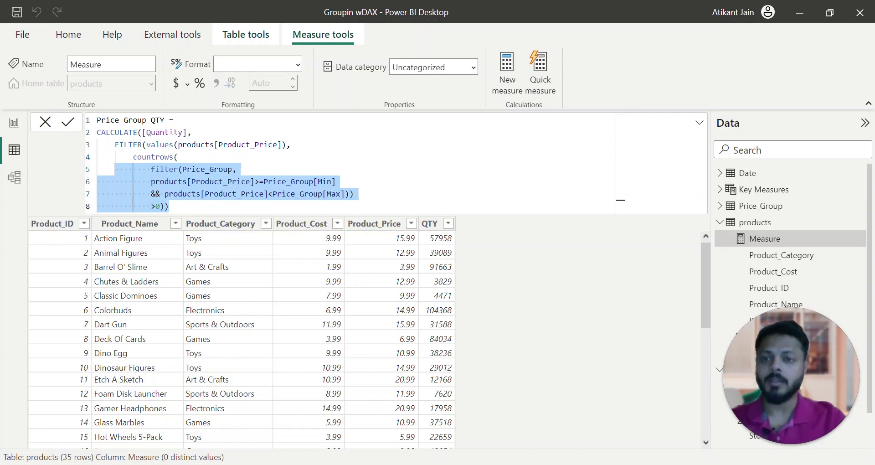
click(196, 181)
click(169, 206)
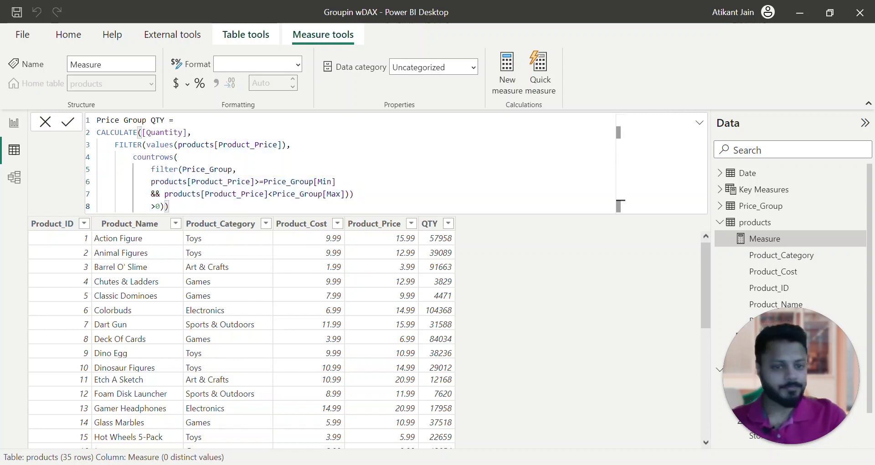
Step: Review the [Quantity] and values(products[Product_Price]) arguments and commit the Price Group QTY measure
double_click(180, 132)
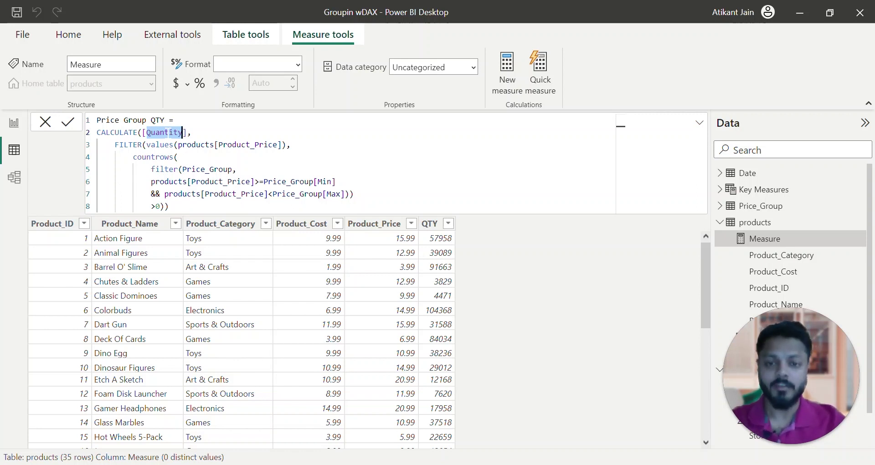
drag(147, 144, 278, 145)
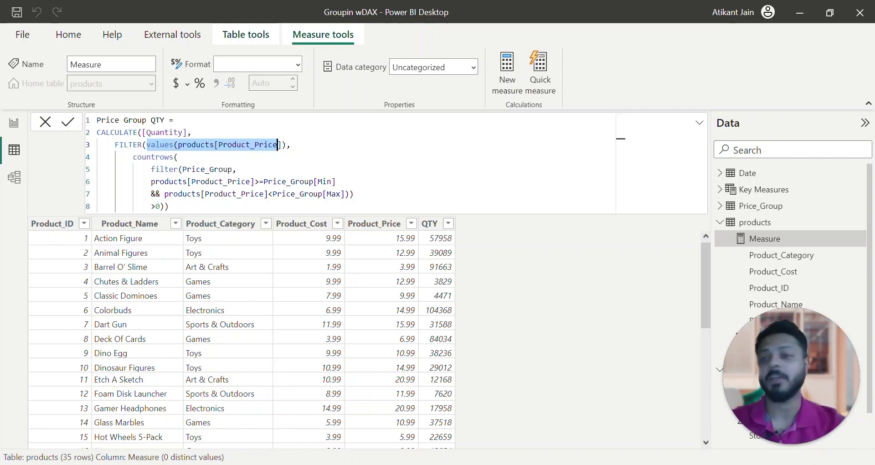
click(169, 206)
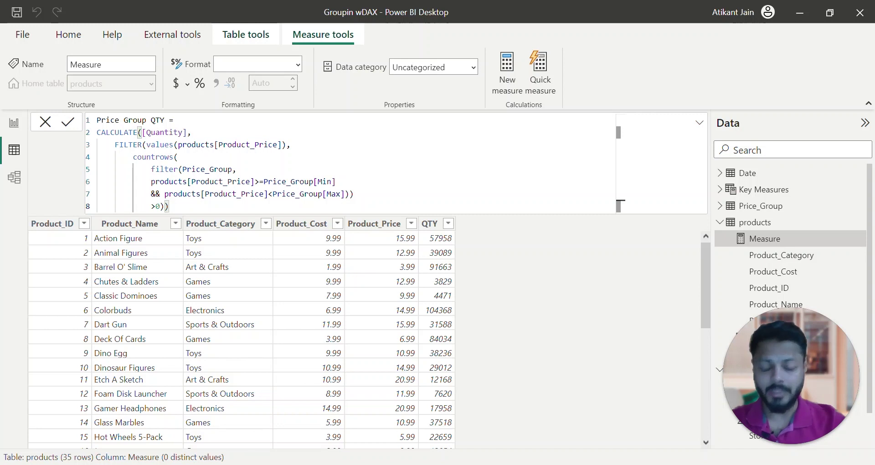
click(68, 130)
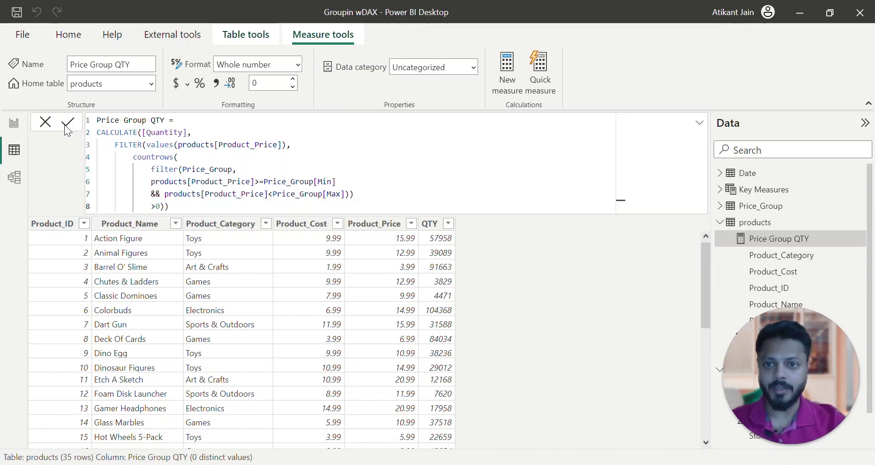
Step: Delete the Quantity card and the Product_Name slicer from the Grouping report page
click(14, 123)
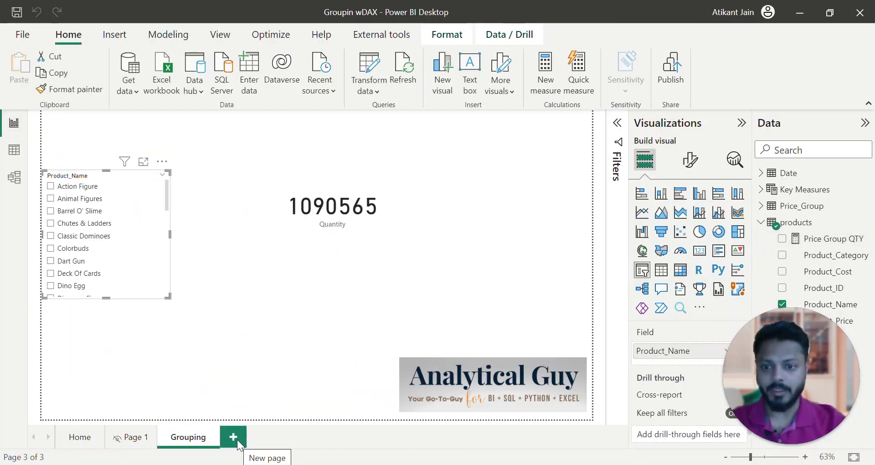
drag(325, 189, 292, 205)
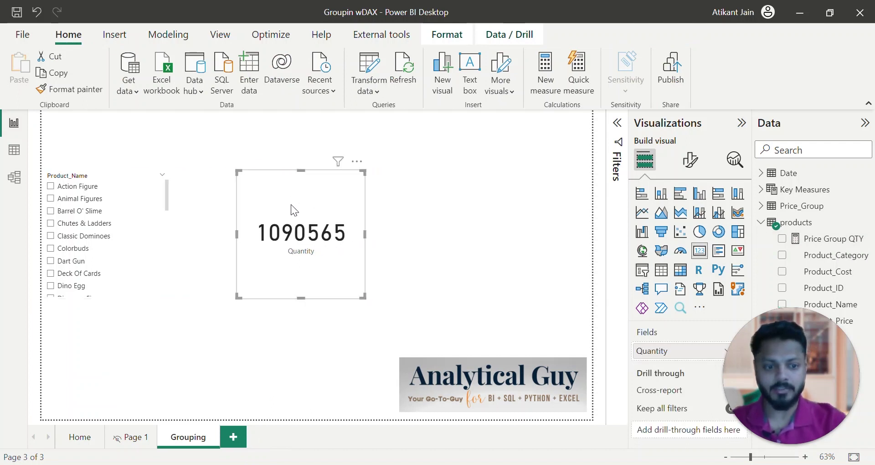
key(Delete)
click(157, 205)
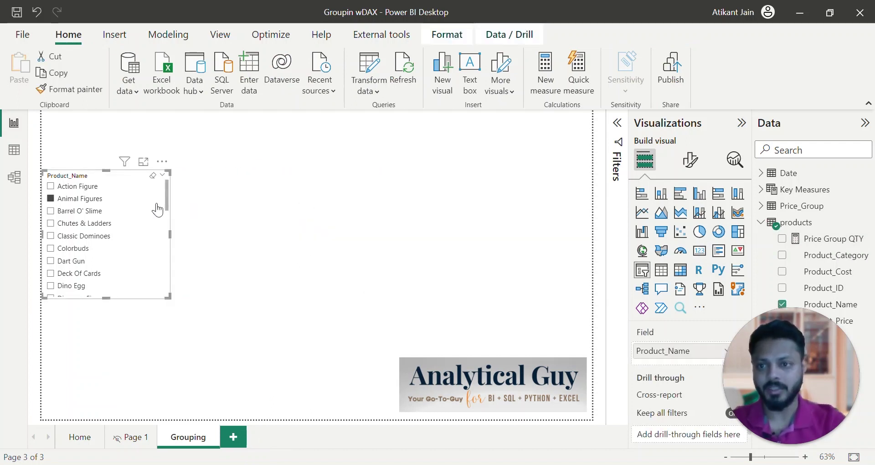
key(Delete)
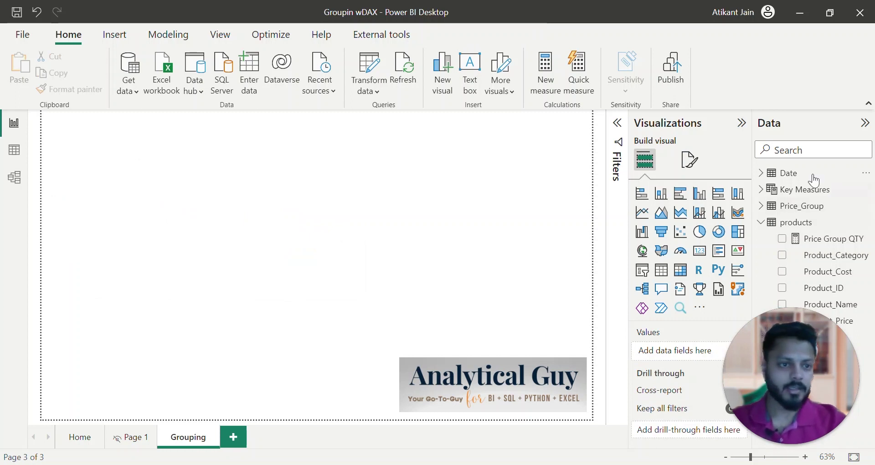
Step: Create a table visual showing Group from Price_Group with the Price Group QTY measure
click(761, 206)
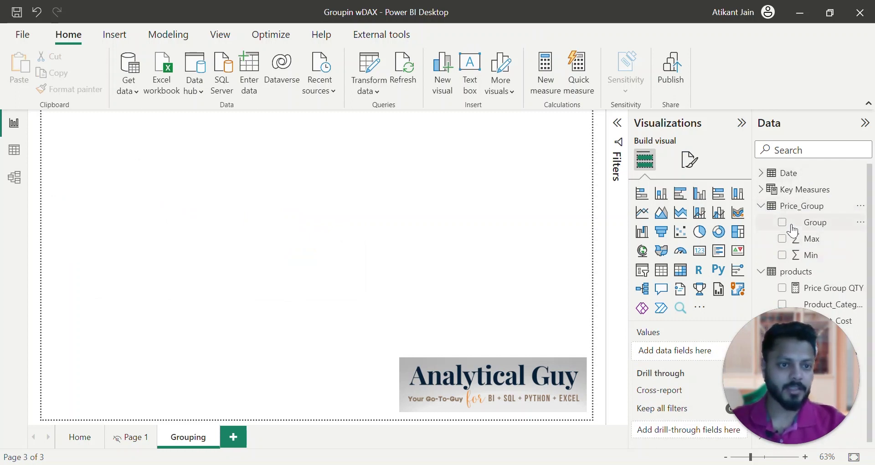
click(782, 224)
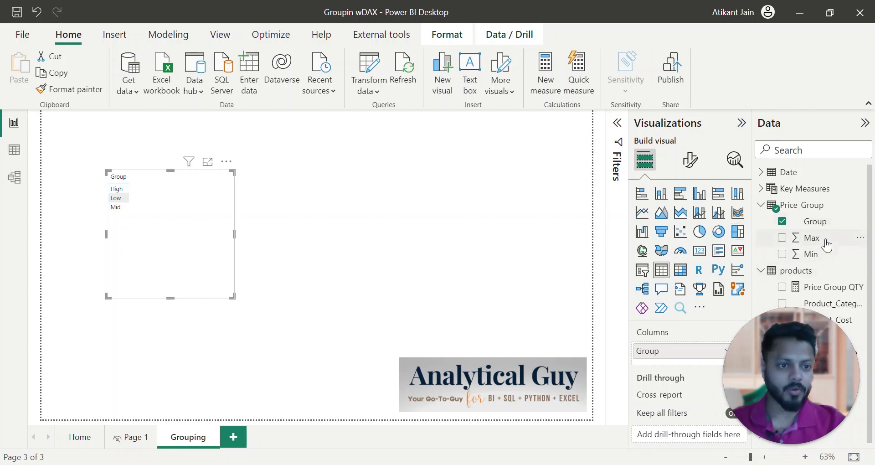
click(783, 288)
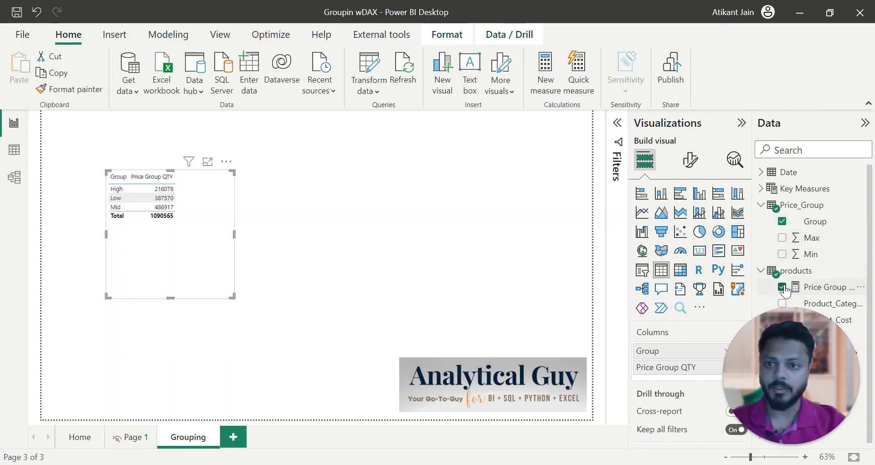
drag(220, 231, 243, 232)
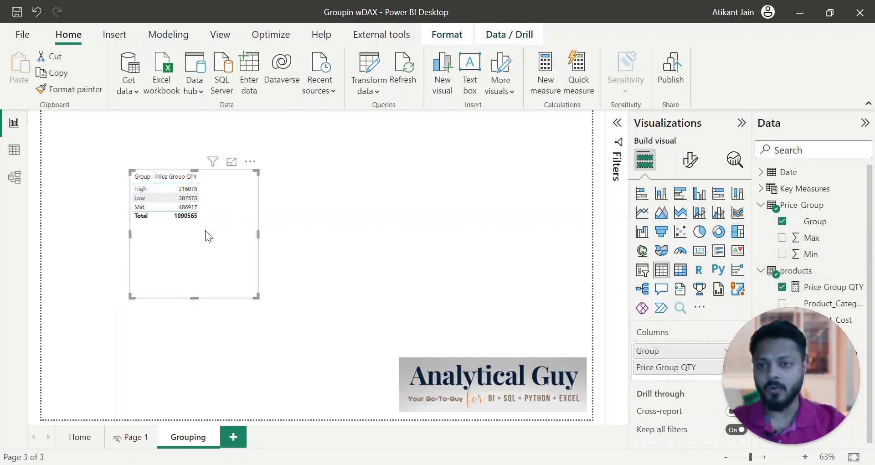
scroll(210, 223, up, 3)
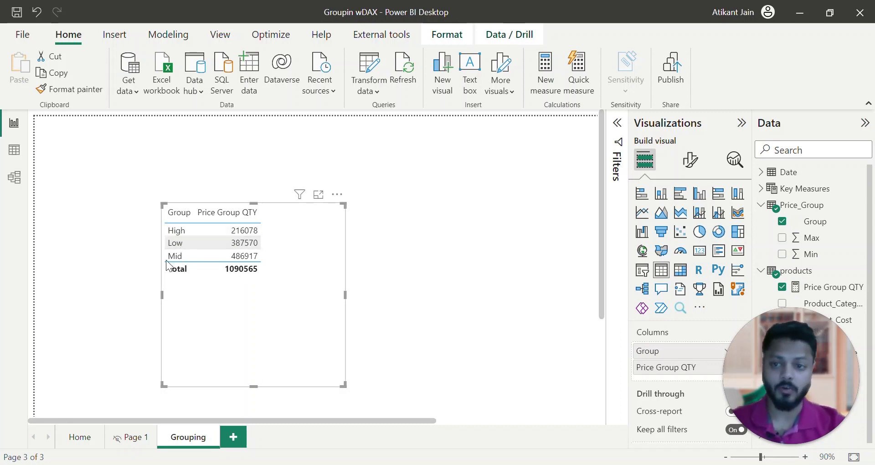
click(349, 253)
click(305, 251)
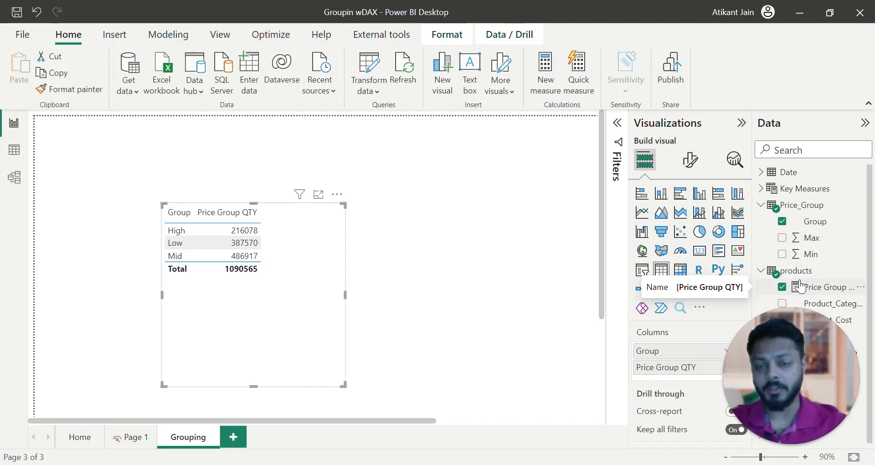
Step: Add Price Group QTY to the table a second time and show its values as percent of grand total
scroll(675, 346, down, 1)
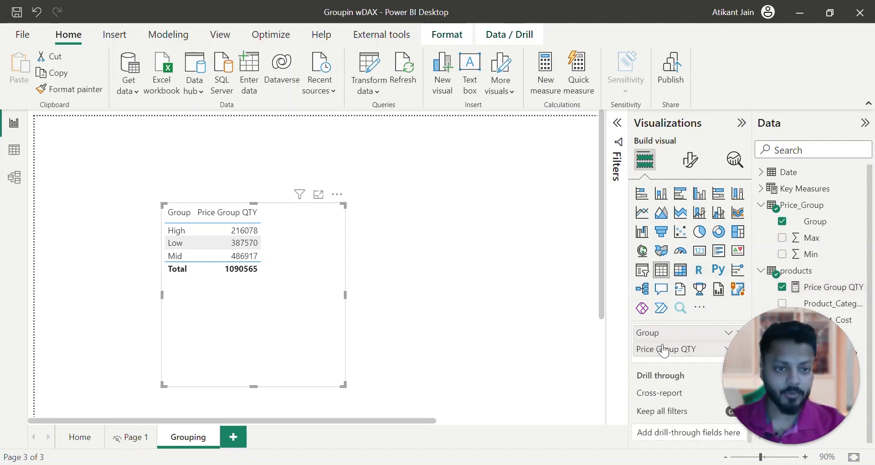
drag(821, 287, 693, 355)
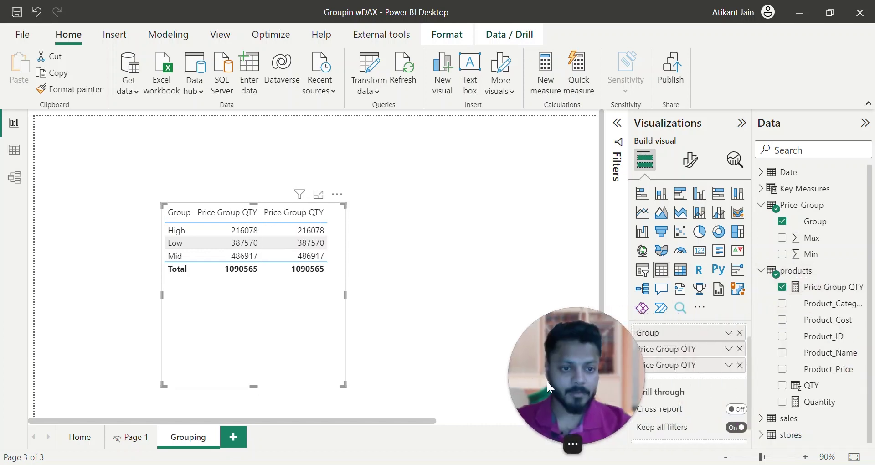
click(728, 365)
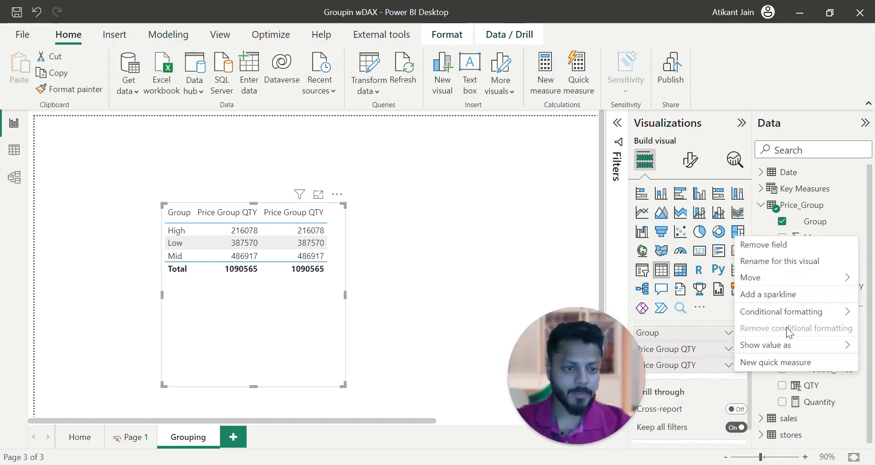
mouse_move(809, 350)
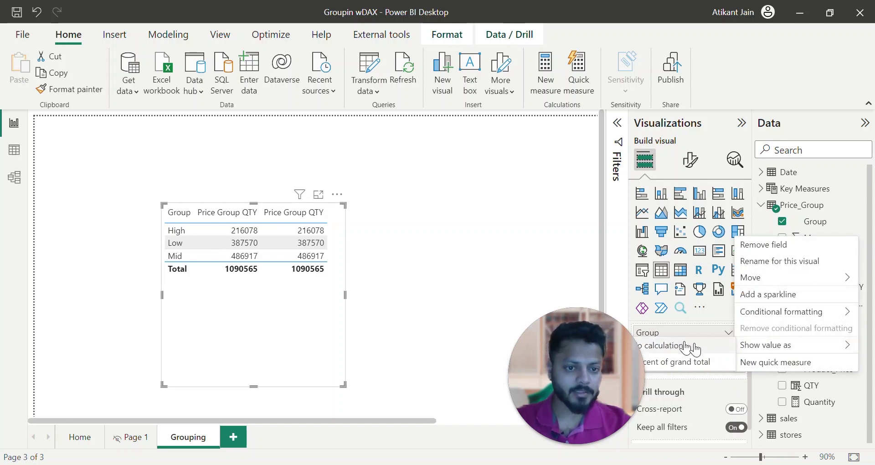
click(701, 363)
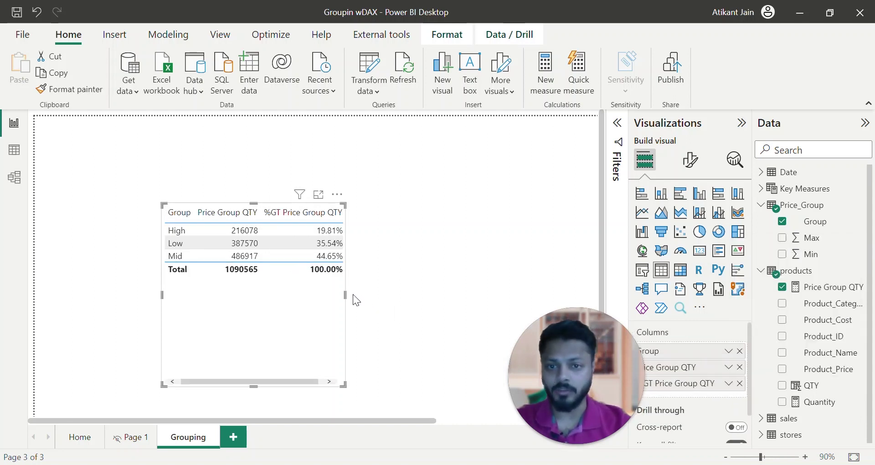
Step: Resize the table to fit its columns and place it in the upper-left area of the report page
drag(345, 294, 374, 296)
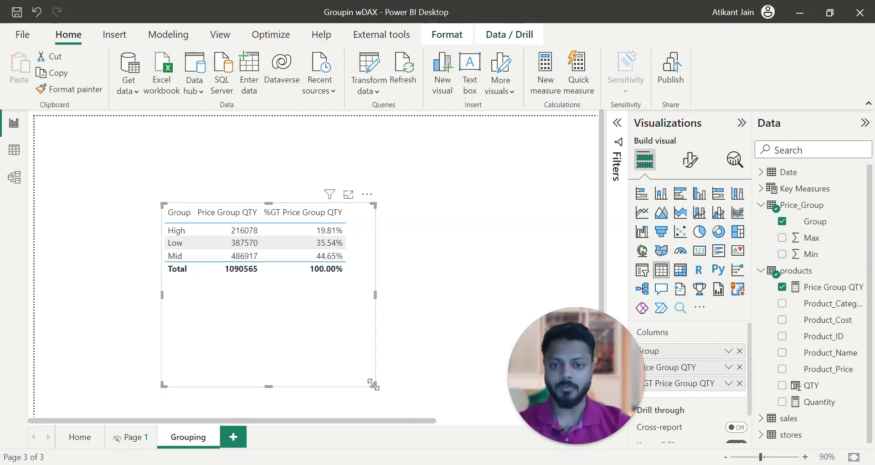
drag(374, 385, 181, 230)
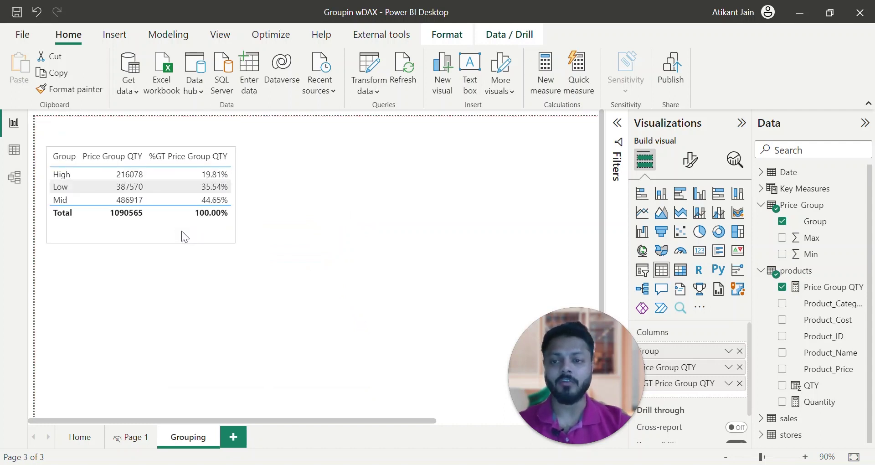
click(264, 237)
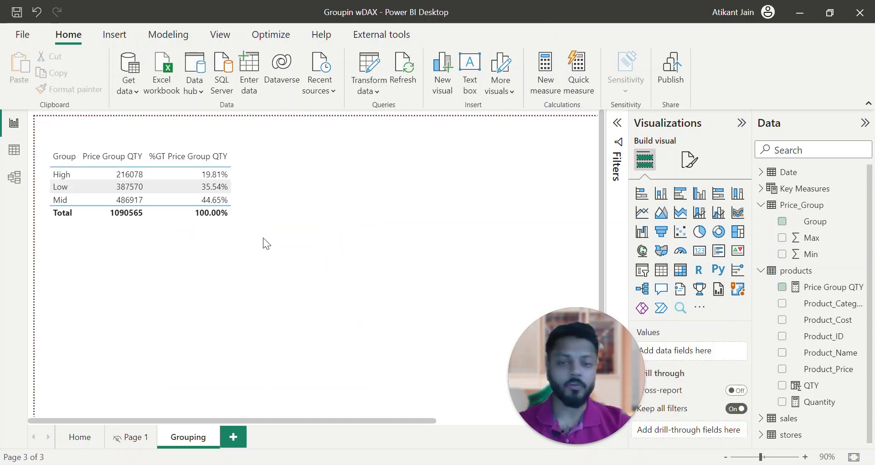
Step: Add a pie chart below the table with Group as legend and Price Group QTY as values
click(700, 231)
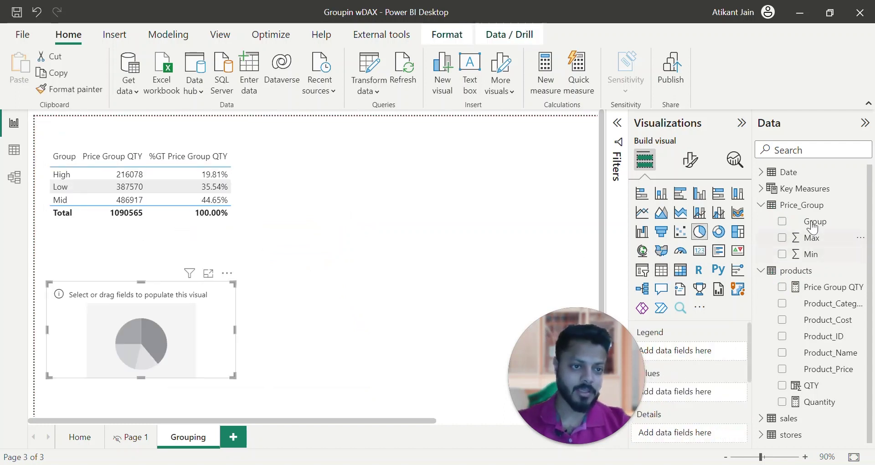
click(783, 222)
click(783, 287)
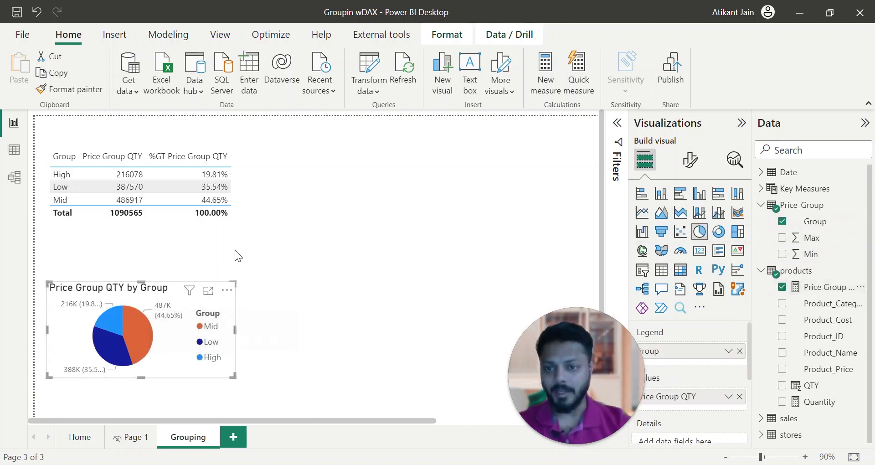
Step: Test cross-highlighting of the pie chart with the table's Mid row and clear the selection
click(64, 202)
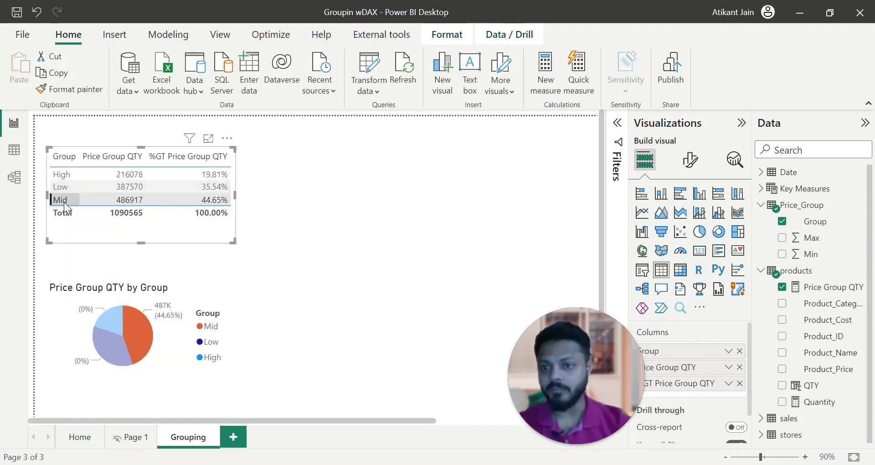
click(178, 292)
click(322, 233)
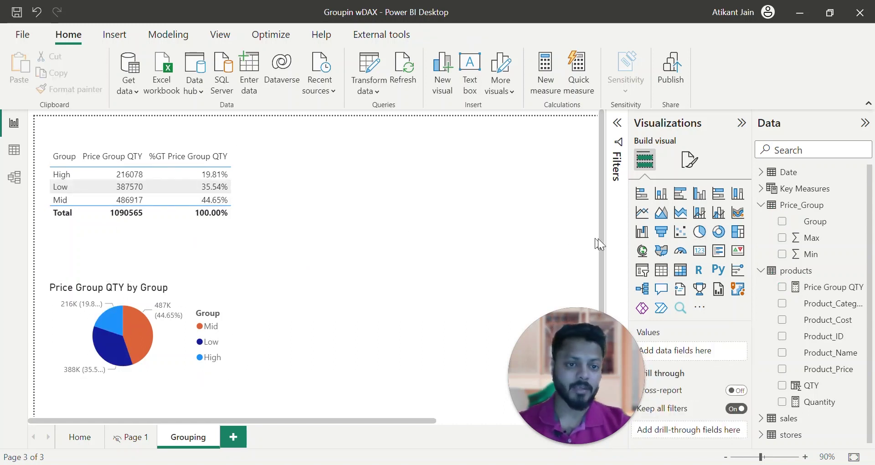
Step: Insert a bar chart to the right of the table and change it to a clustered bar chart
click(642, 194)
drag(353, 189, 377, 200)
click(680, 194)
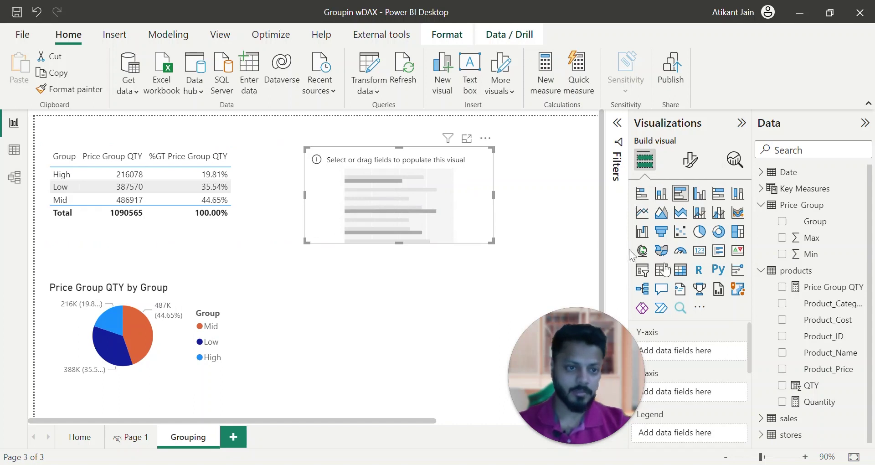
Step: Populate the clustered bar chart with Product_Name on the Y-axis and Price Group QTY on the X-axis
click(783, 224)
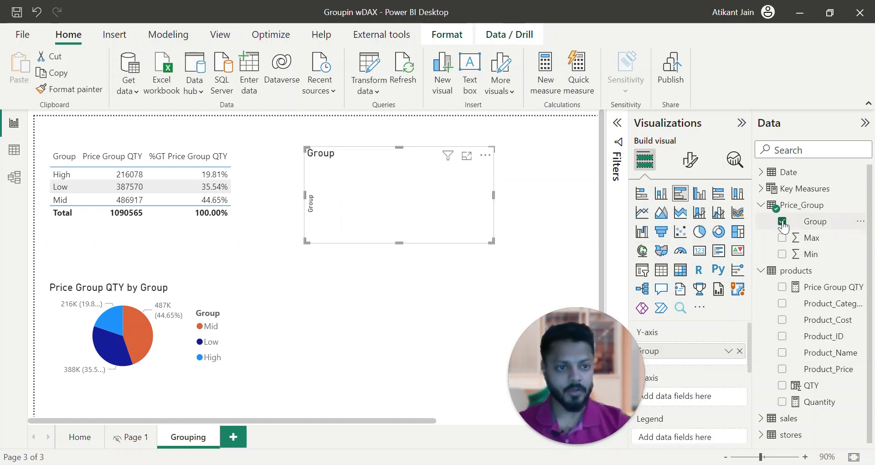
click(784, 226)
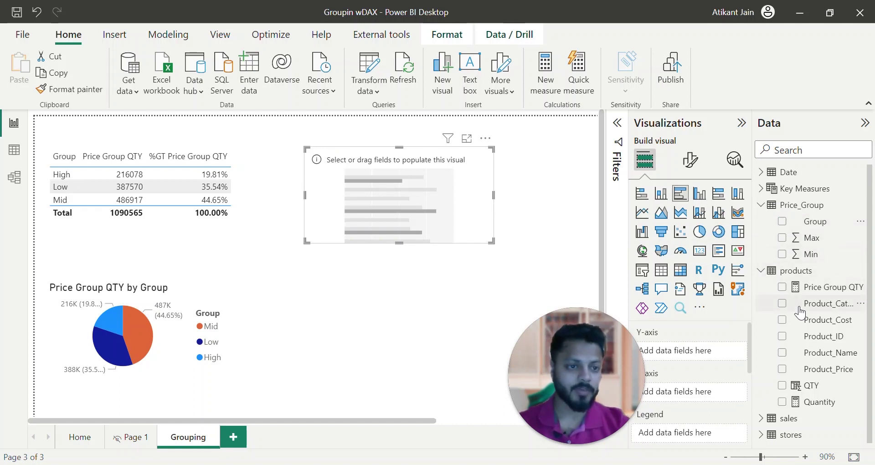
click(783, 354)
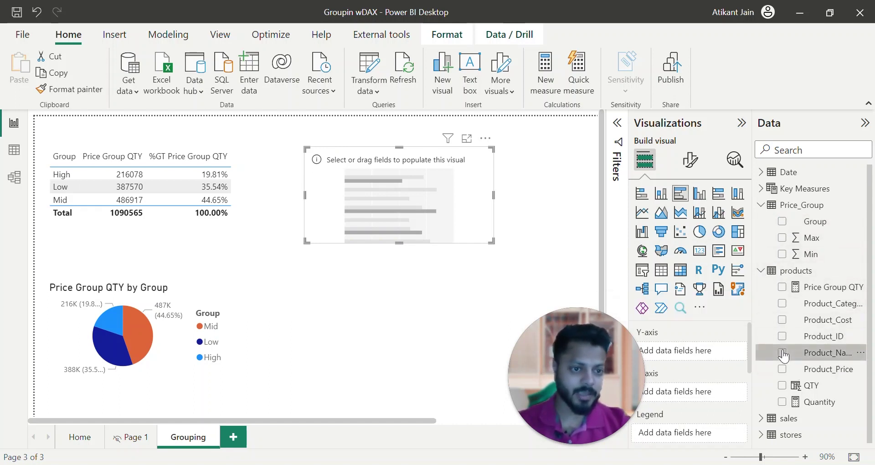
click(782, 287)
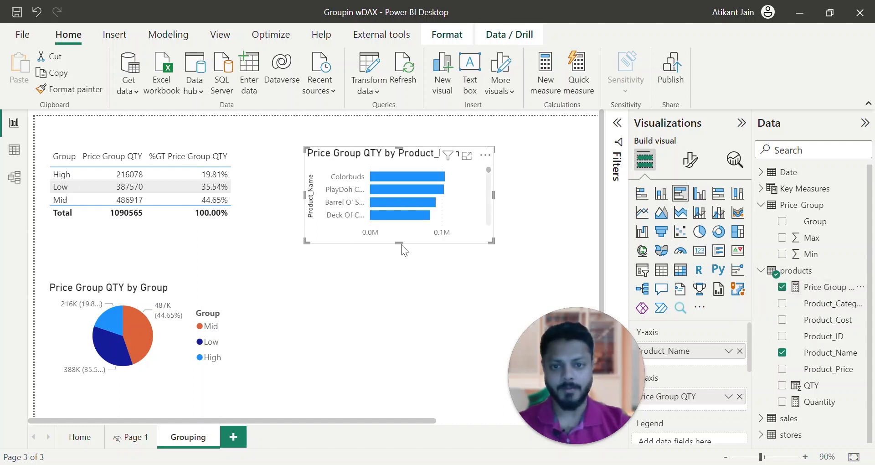
Step: Enlarge the clustered bar chart downward to show more products and add Group from Price_Group as its legend
drag(399, 243, 402, 379)
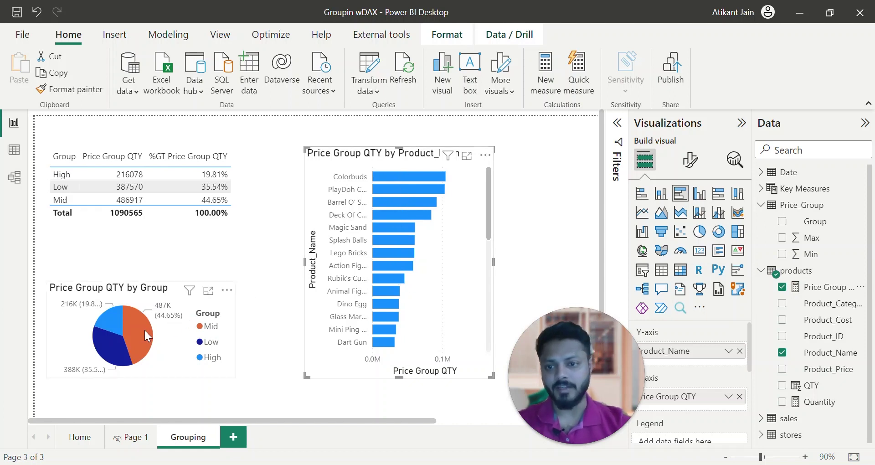
mouse_move(379, 187)
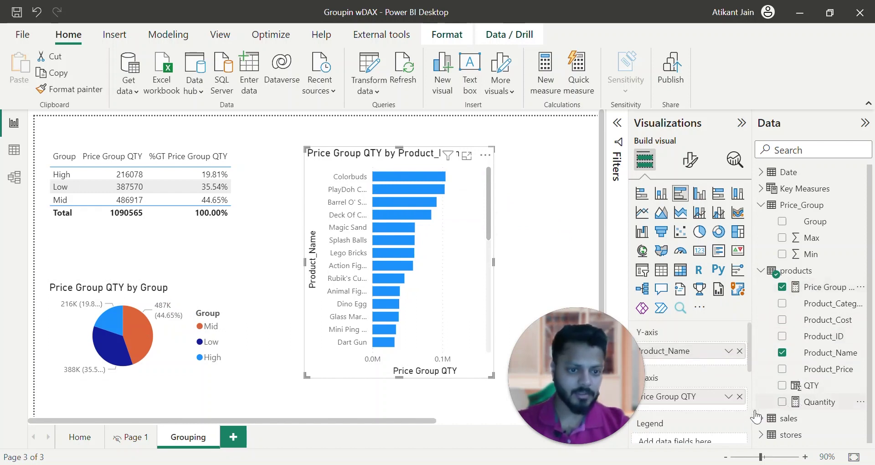
drag(750, 347, 750, 359)
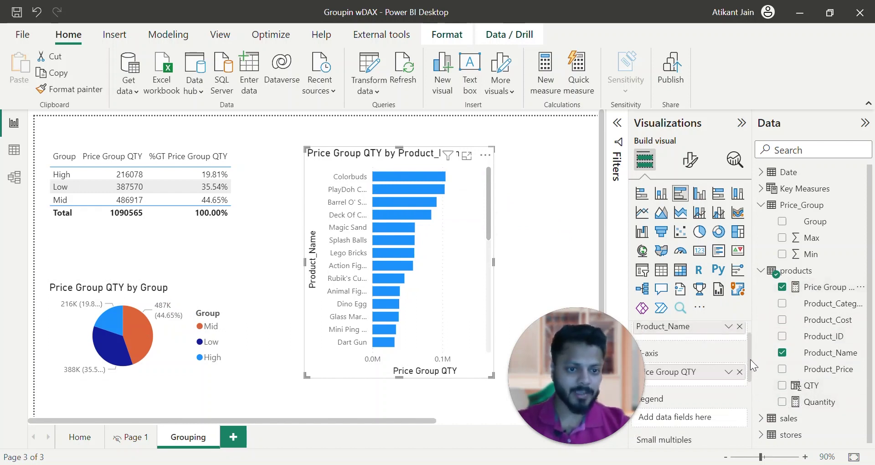
drag(814, 222, 709, 411)
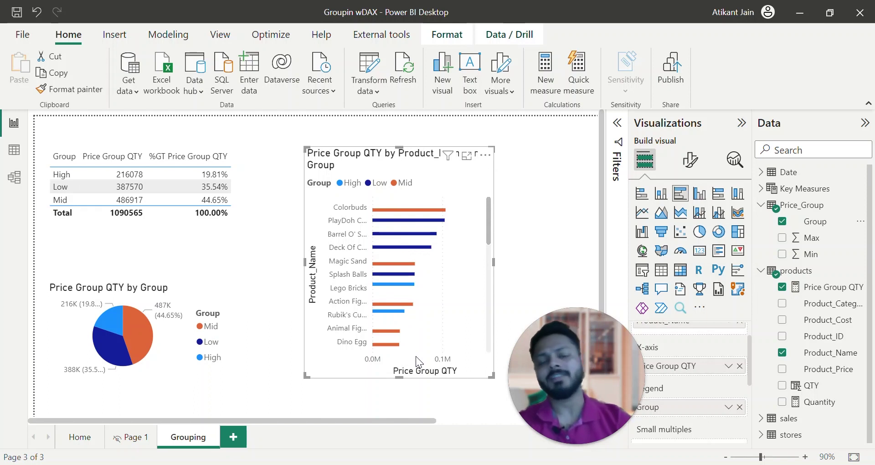
Step: View the bar chart in focus mode, return to the report, and change it to a stacked bar chart
click(466, 155)
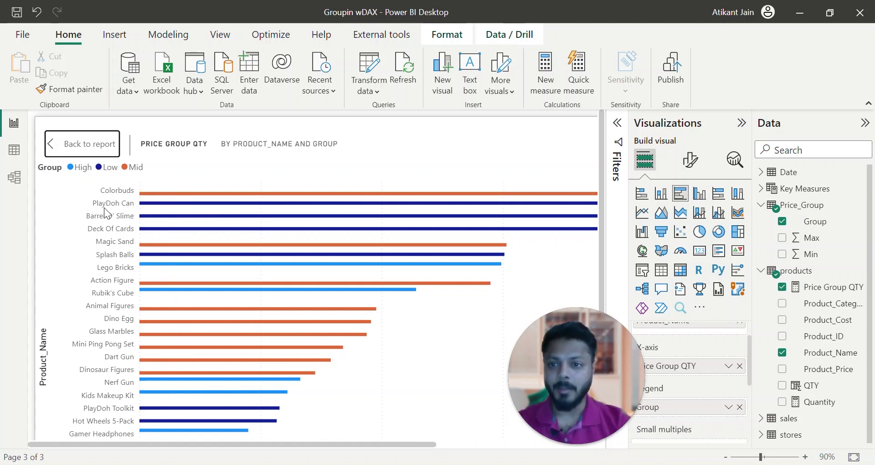
mouse_move(156, 204)
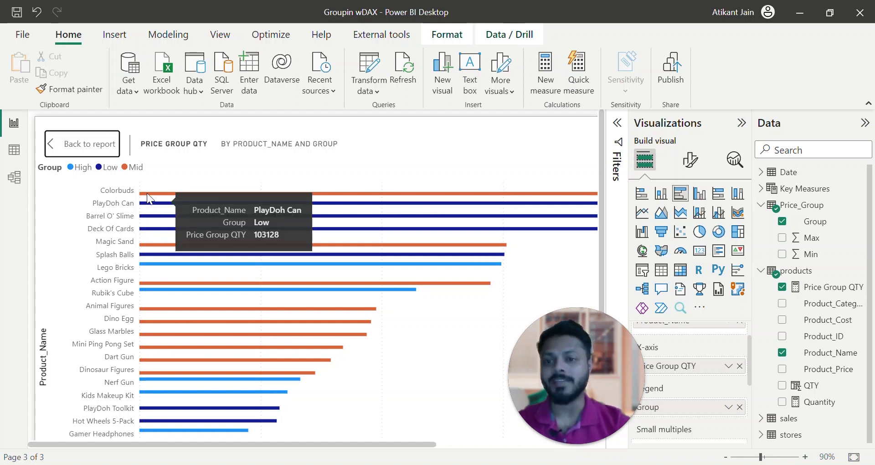
key(Escape)
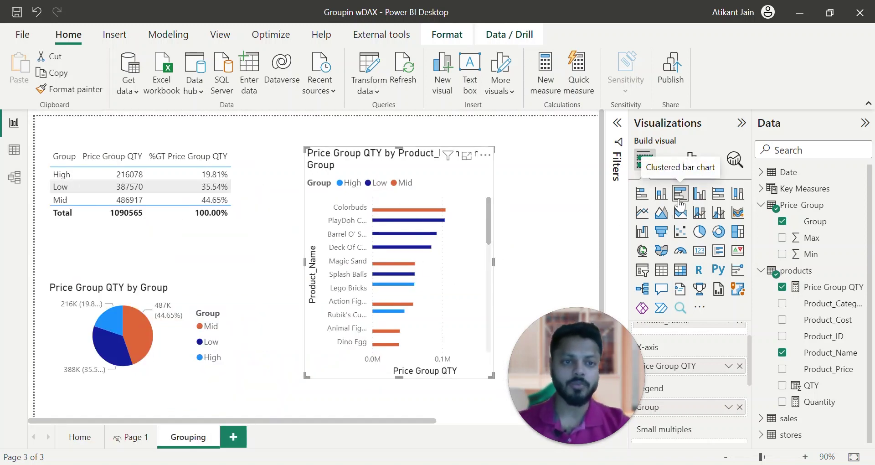
click(642, 196)
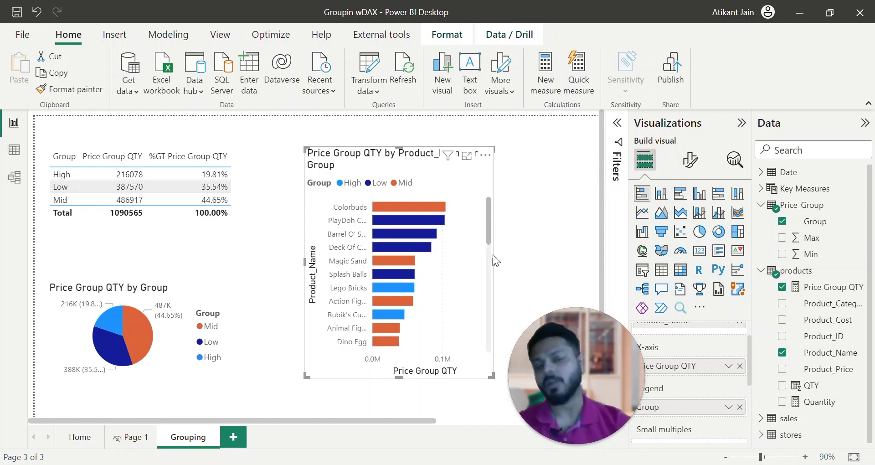
Step: Test cross-filtering with the pie chart's Mid slice and the bar chart's Deck Of Cards bar, clearing each selection
mouse_move(161, 318)
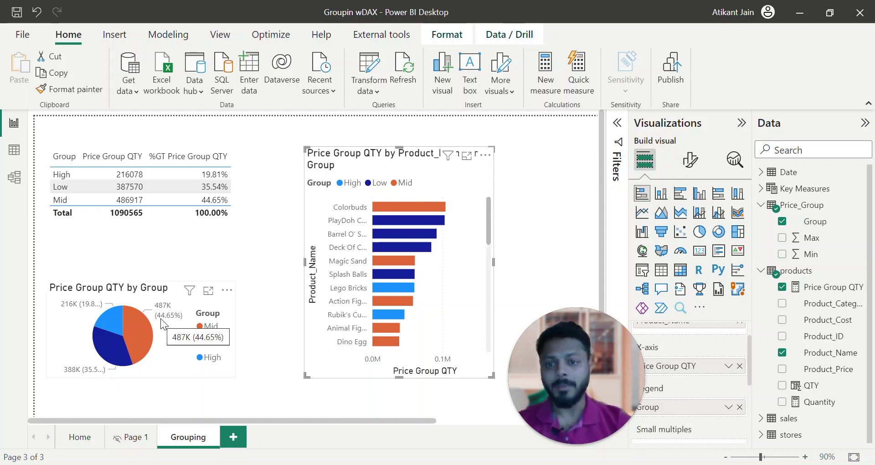
click(138, 324)
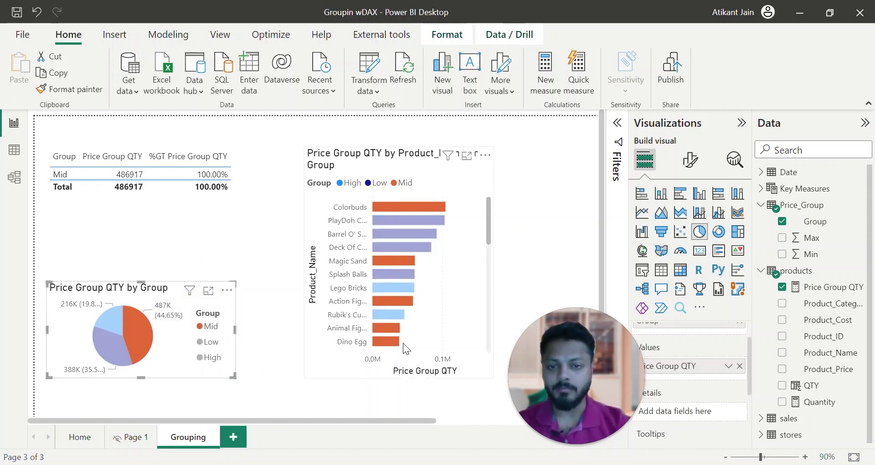
click(142, 326)
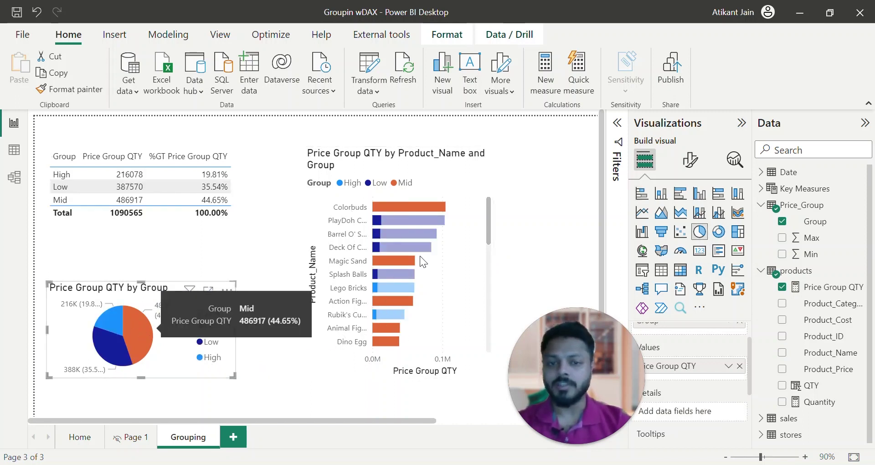
click(387, 247)
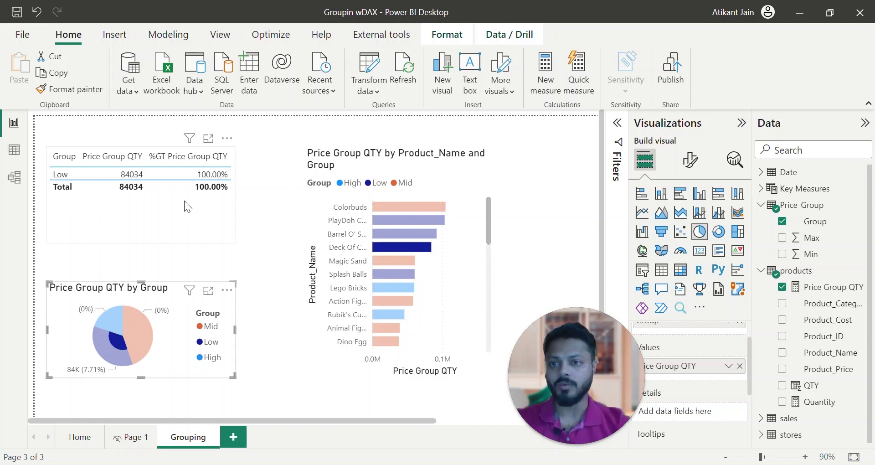
click(401, 245)
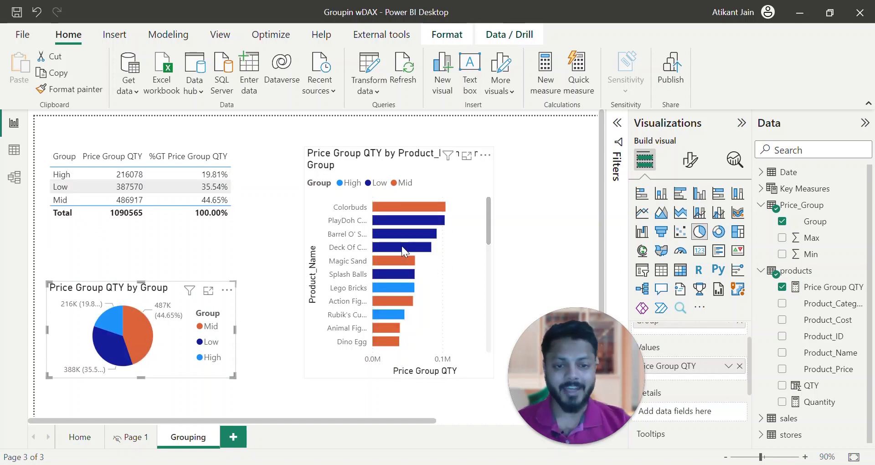
click(15, 150)
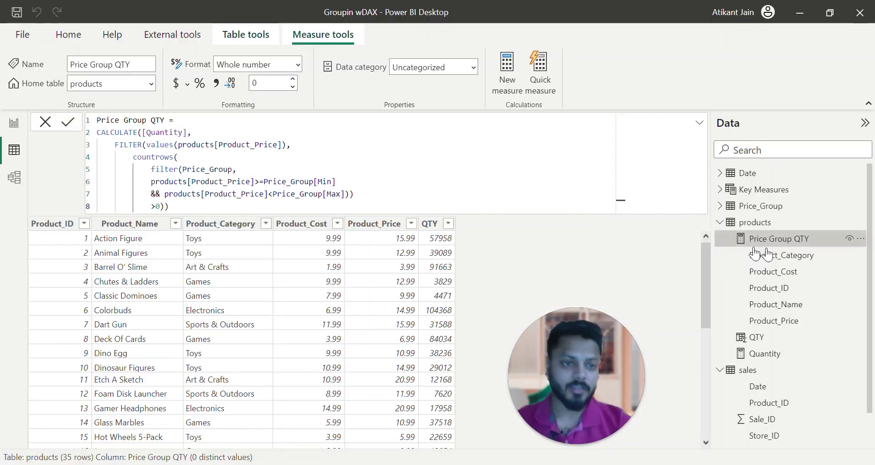
drag(170, 206, 97, 120)
click(193, 170)
click(97, 132)
key(Return)
key(Return)
click(101, 132)
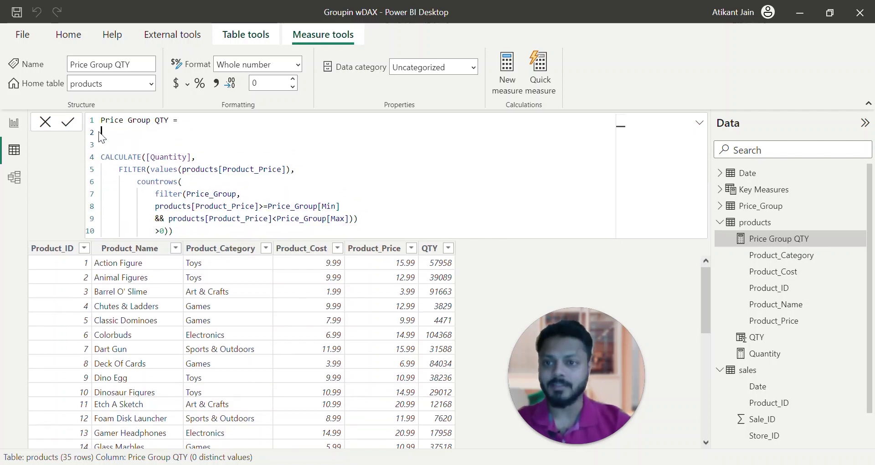
text(VAR )
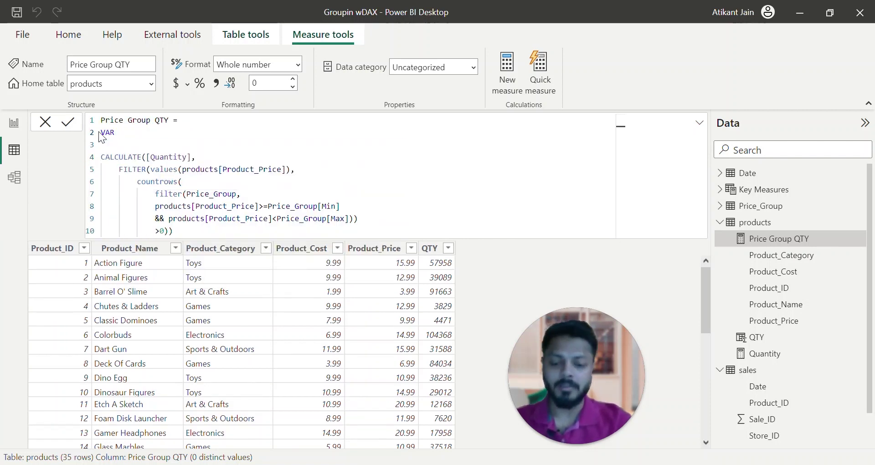
text(Group1 =)
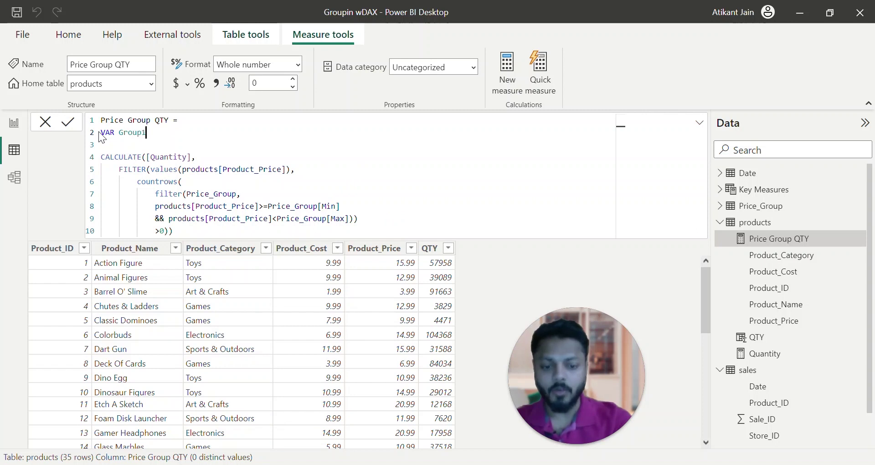
key(BackSpace)
key(BackSpace)
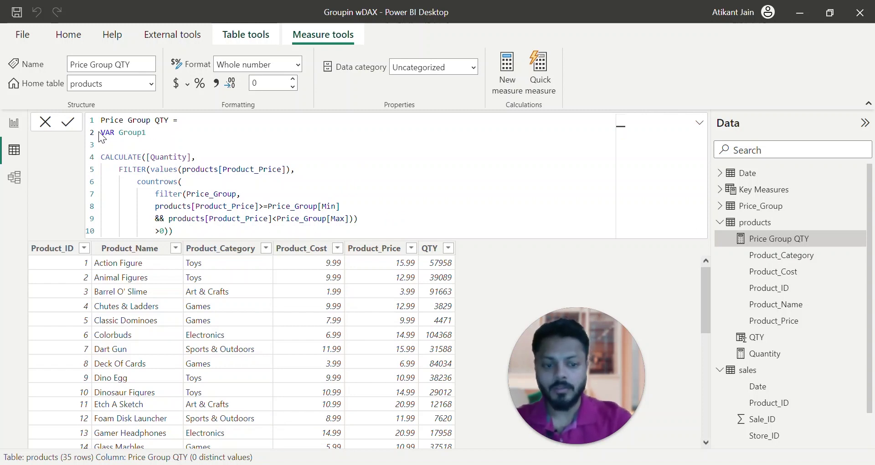
text(vhsdbkjv)
click(100, 133)
text(--)
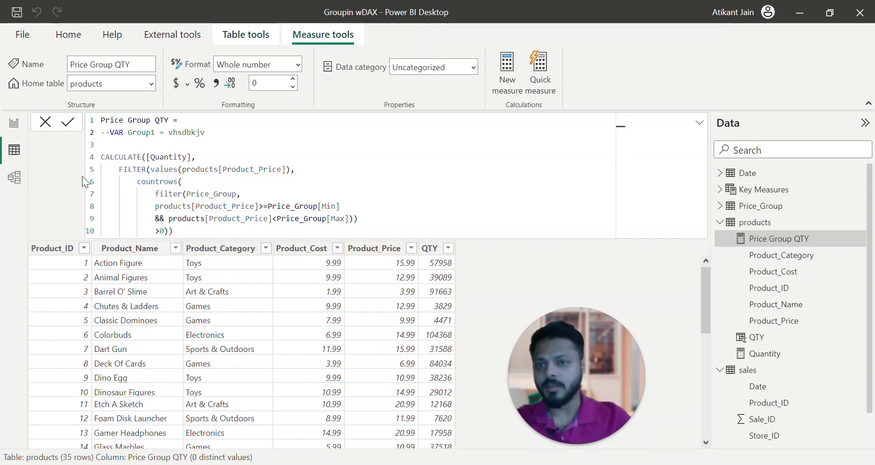
click(45, 122)
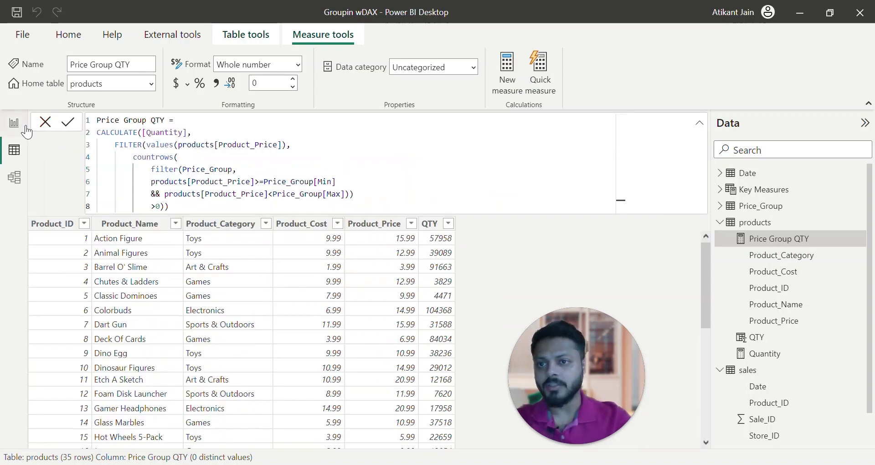
click(14, 122)
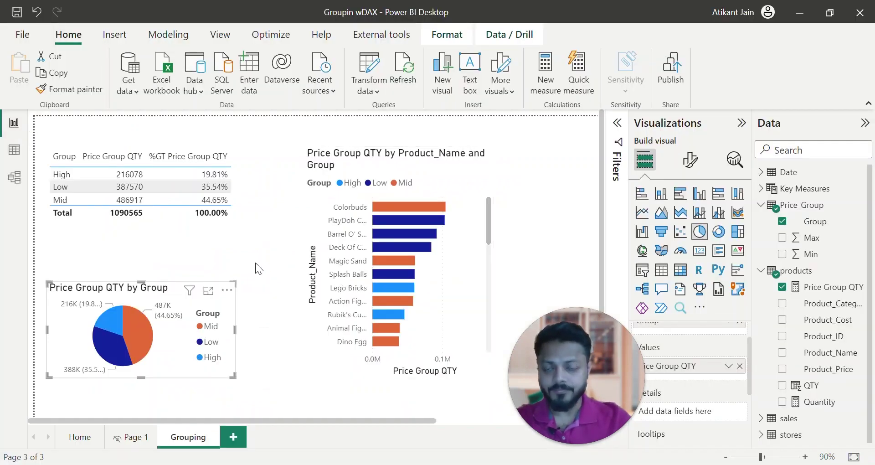
Step: Enlarge the Price Group QTY formula text in the data view and examine it alongside the products table's Product_Price column
click(22, 156)
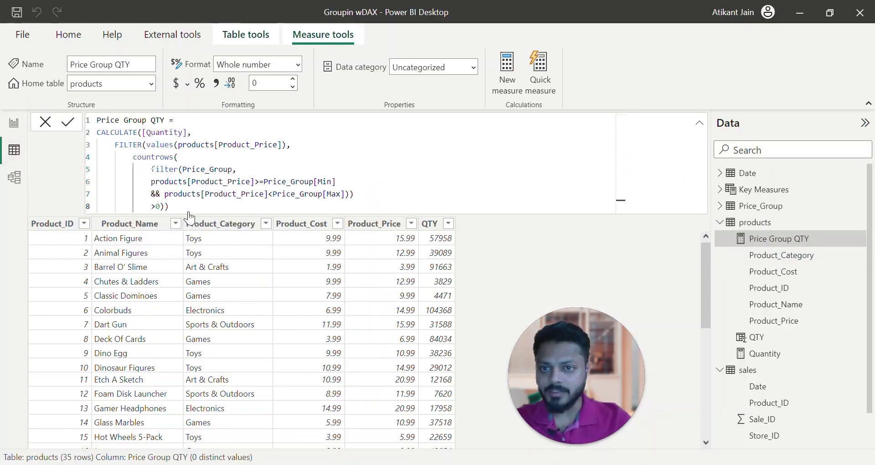
scroll(237, 152, up, 5)
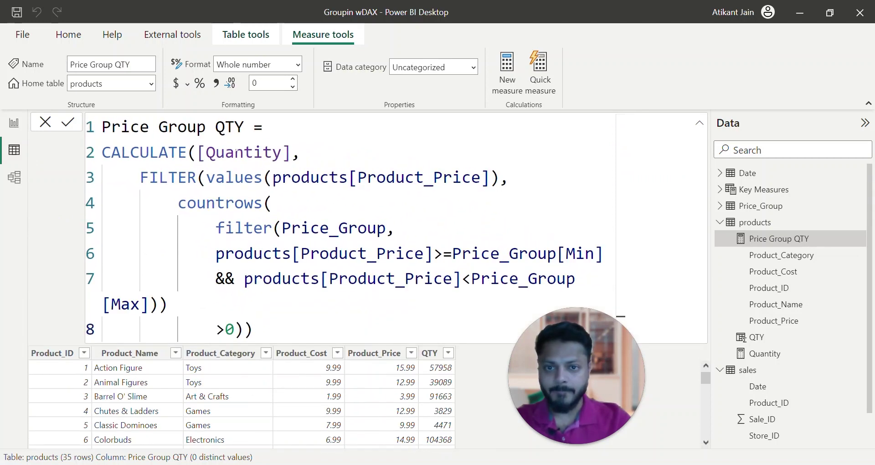
scroll(237, 153, down, 5)
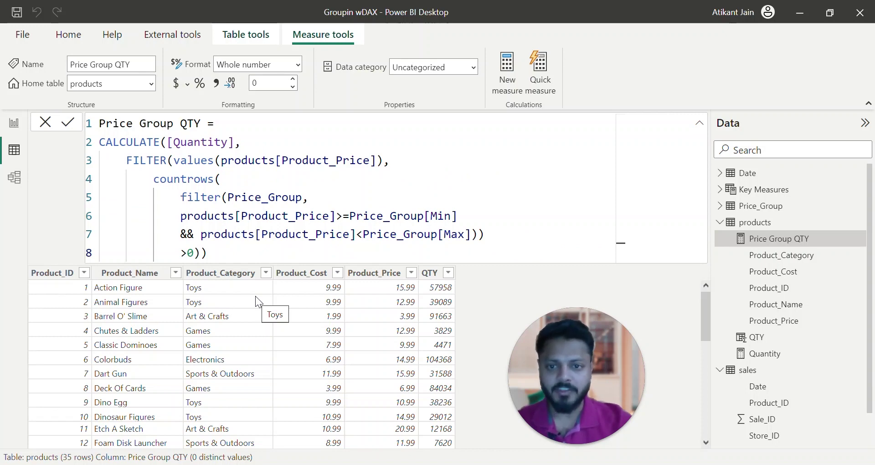
click(388, 273)
click(412, 141)
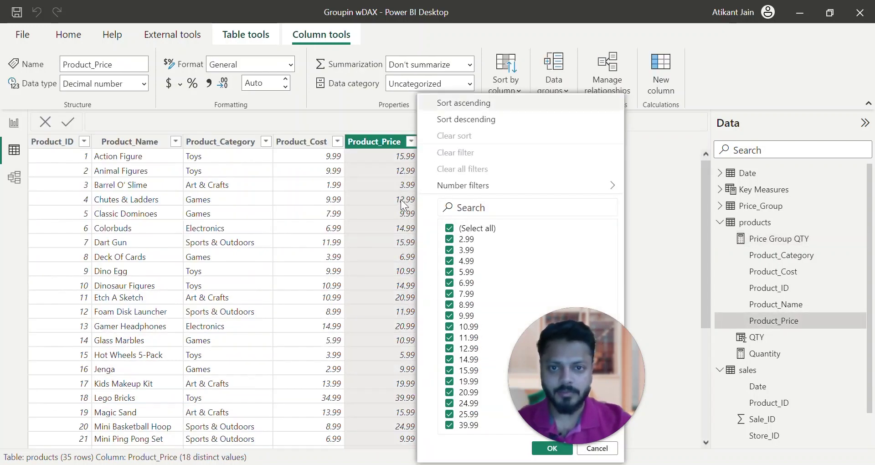
click(388, 211)
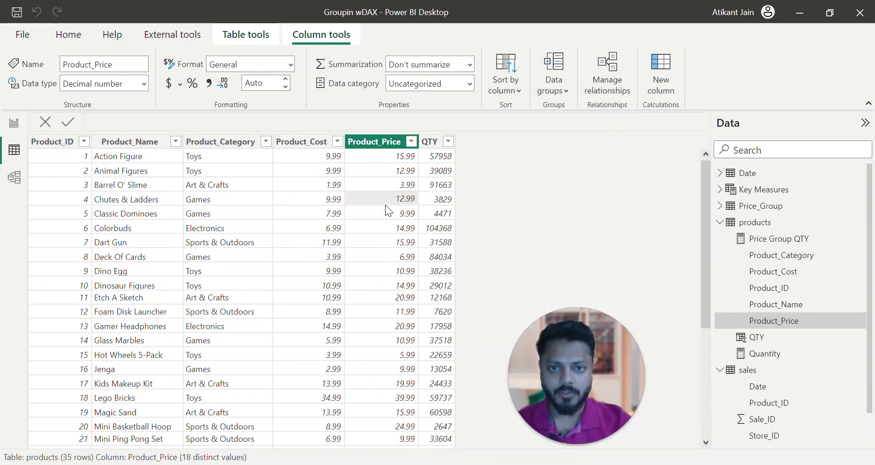
click(305, 188)
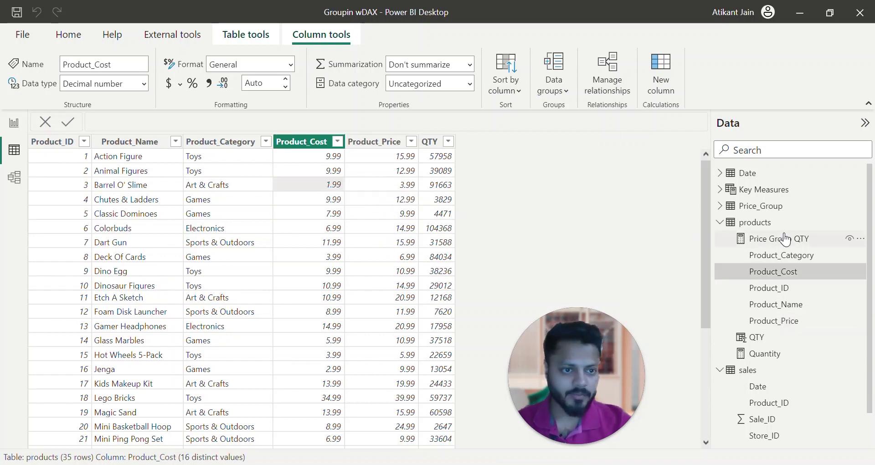
click(755, 238)
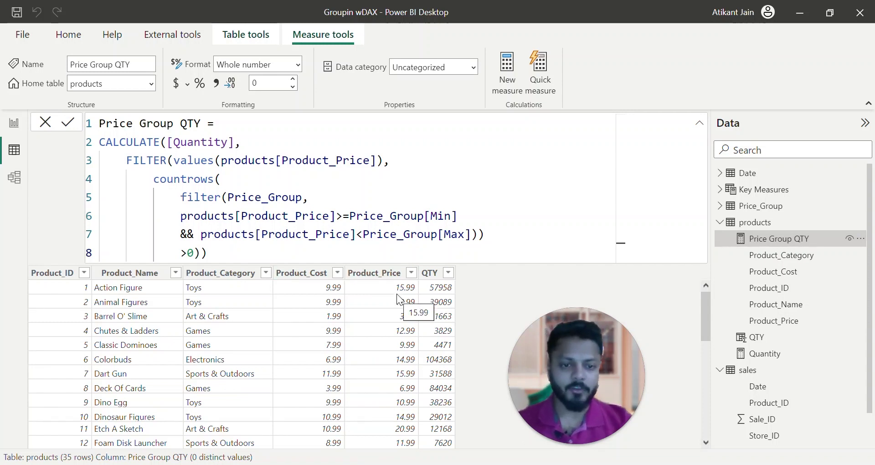
Step: Examine the Mid group's Min and Max price limits in the Price_Group table
click(775, 209)
double_click(50, 178)
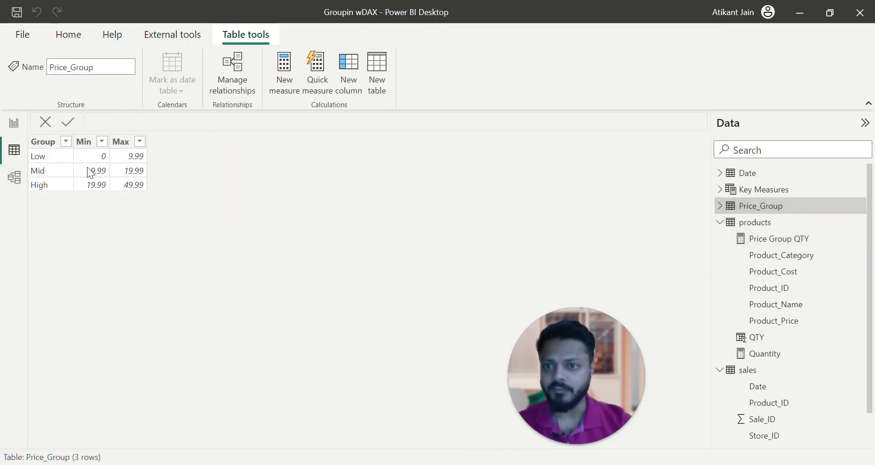
click(141, 174)
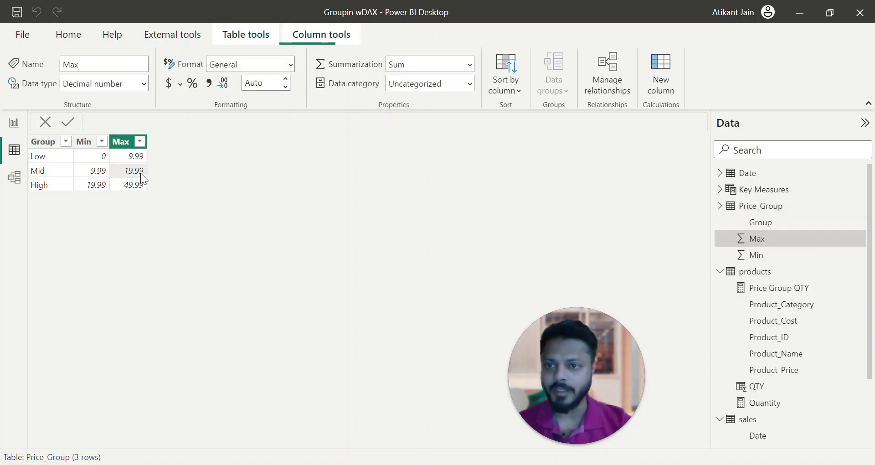
click(59, 169)
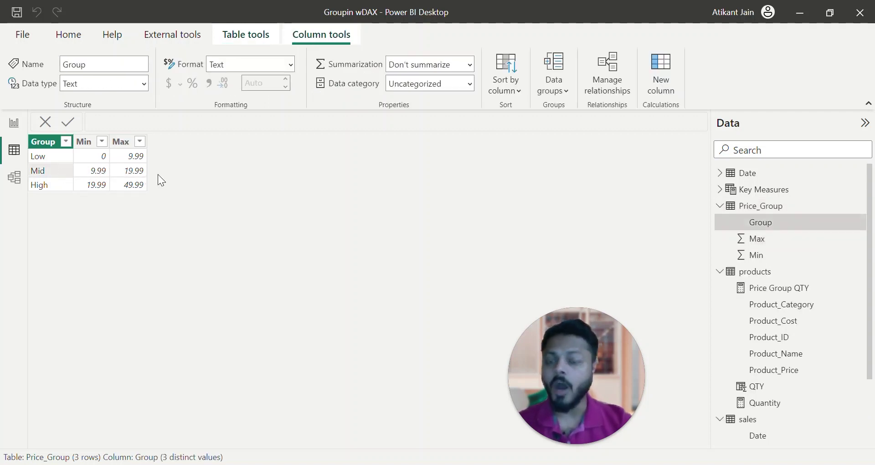
Step: Reopen the Price Group QTY measure and examine the values(products[Product_Price]) argument of its FILTER function
click(801, 287)
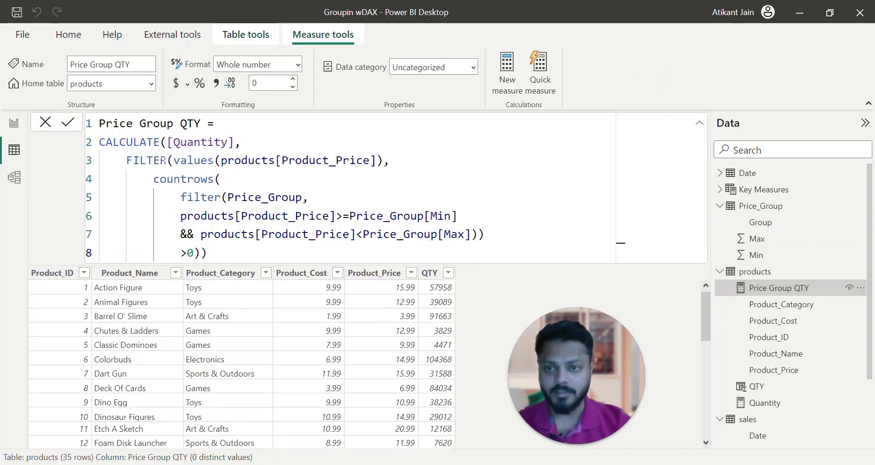
double_click(202, 160)
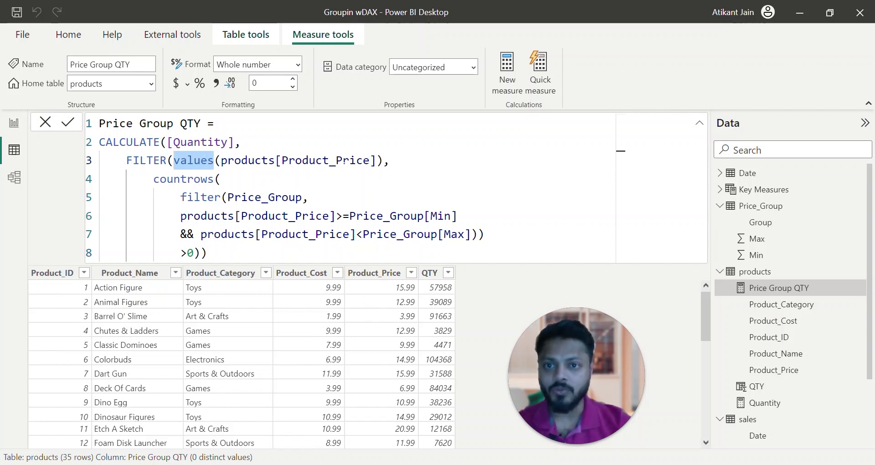
drag(390, 161, 204, 160)
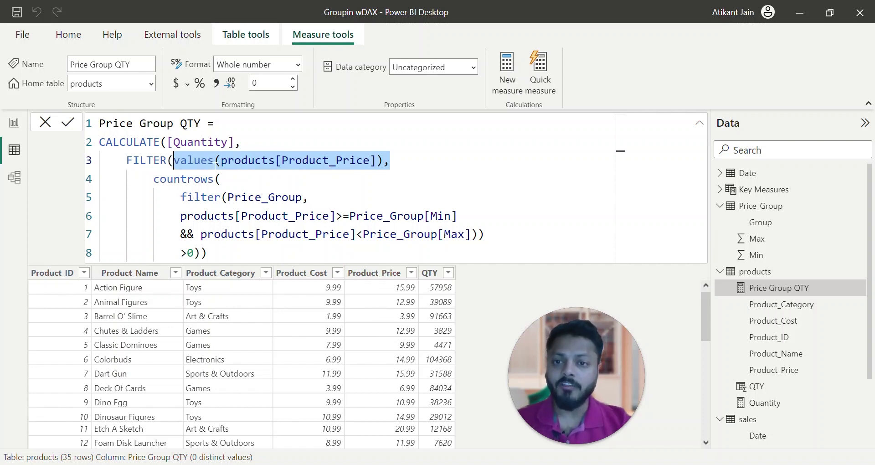
double_click(201, 160)
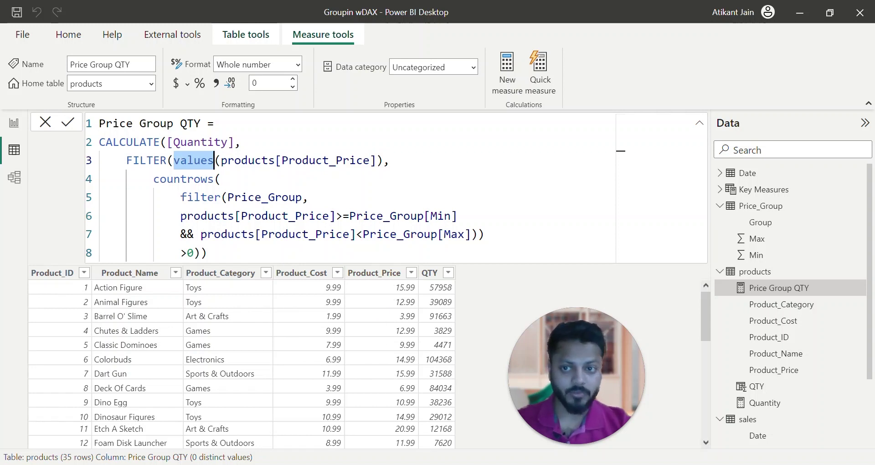
Step: Examine the inner filter over Price_Group and its comparisons of Product_Price with the Min and Max columns
double_click(166, 179)
double_click(258, 198)
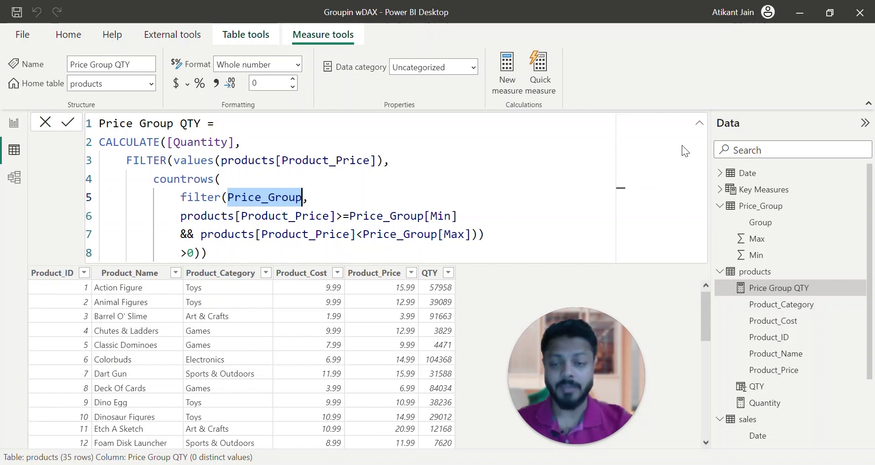
double_click(285, 215)
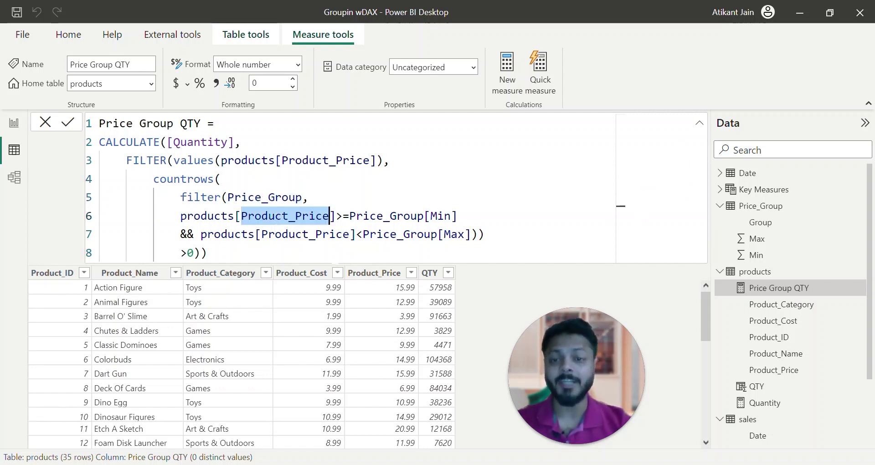
drag(452, 216, 350, 217)
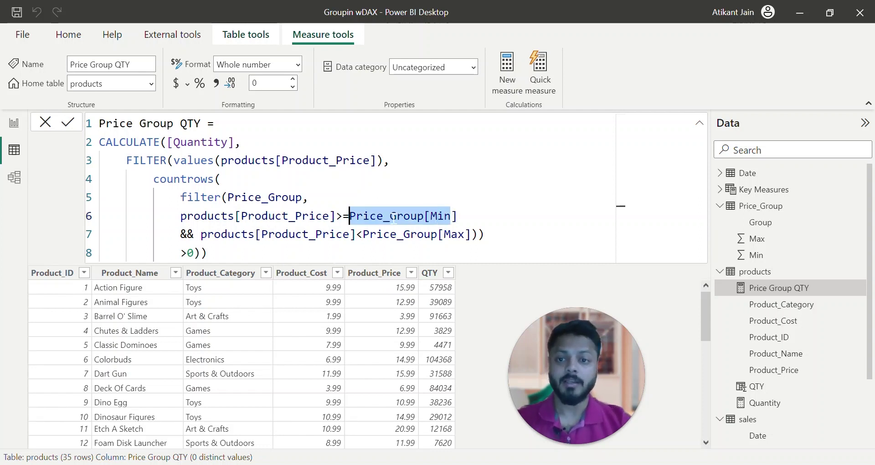
click(295, 234)
double_click(454, 234)
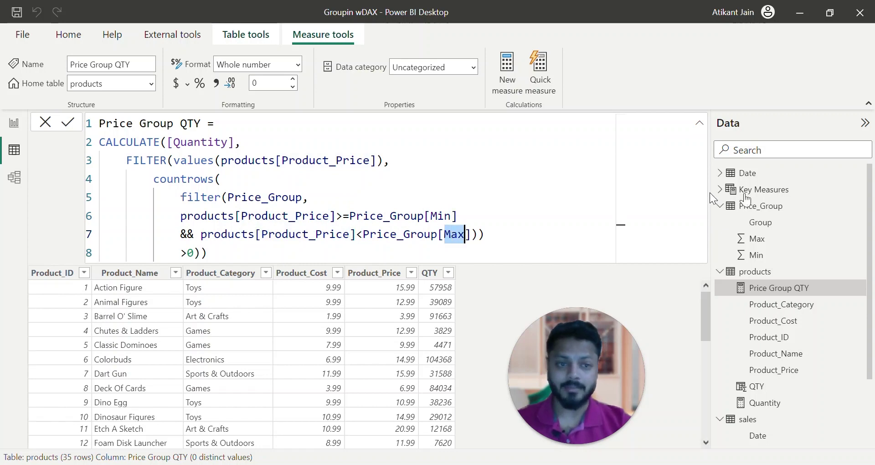
Step: Open the Price_Group table and examine the Min and Max limits of the Low and Mid groups
click(772, 207)
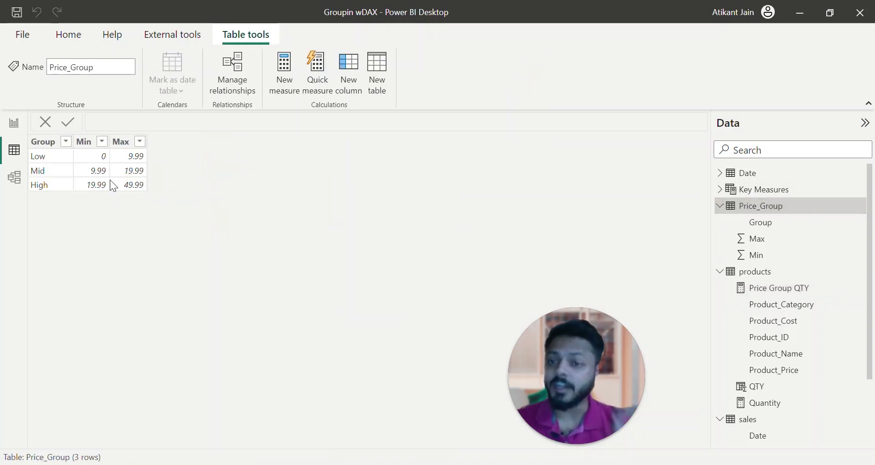
click(88, 143)
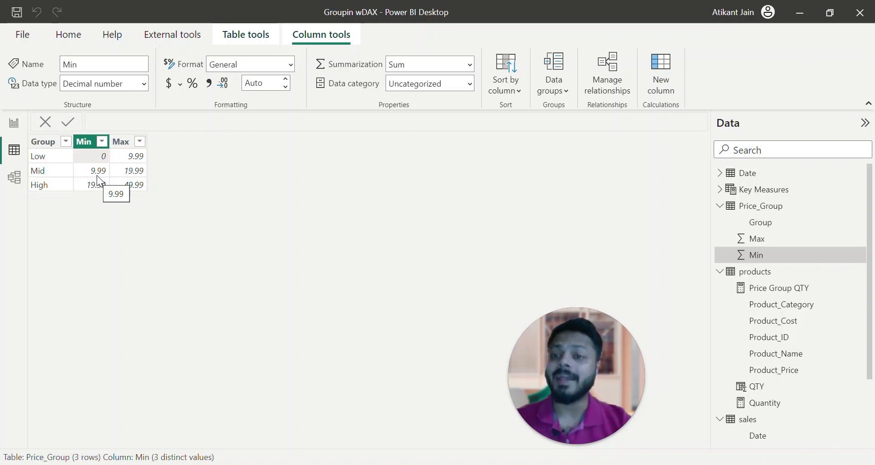
click(127, 158)
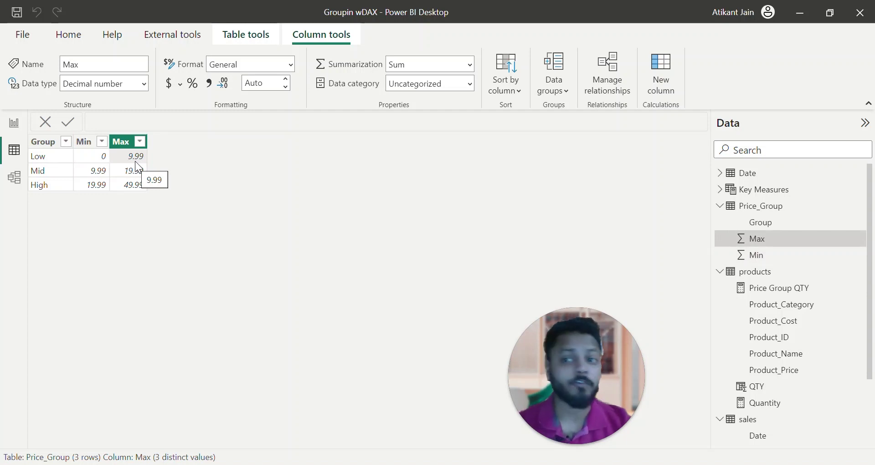
click(50, 162)
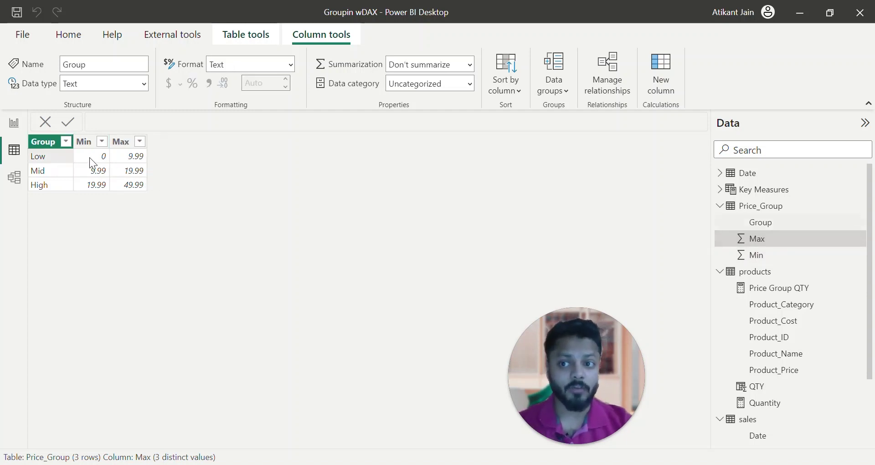
click(141, 173)
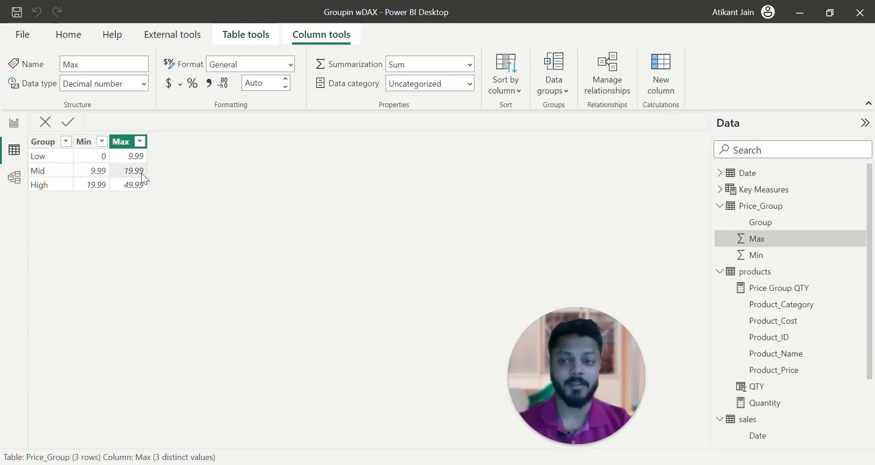
click(55, 176)
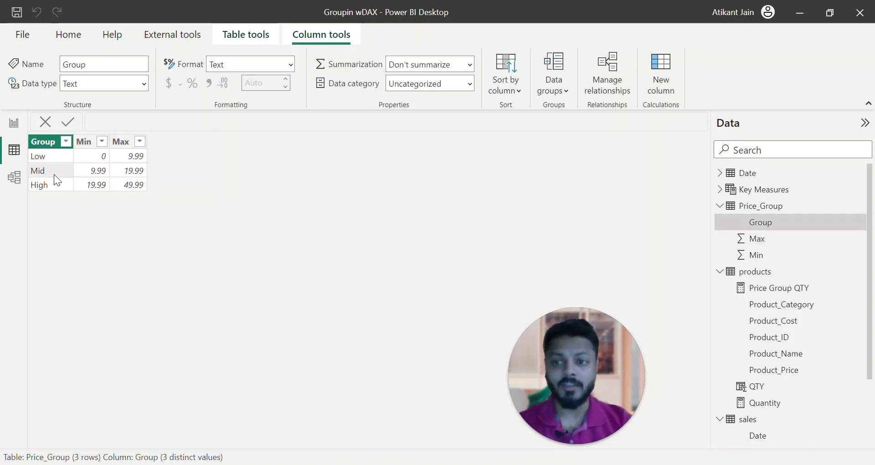
Step: Reopen the Price Group QTY measure and examine its price-range condition, the countrows test and the whole outer FILTER expression
click(799, 291)
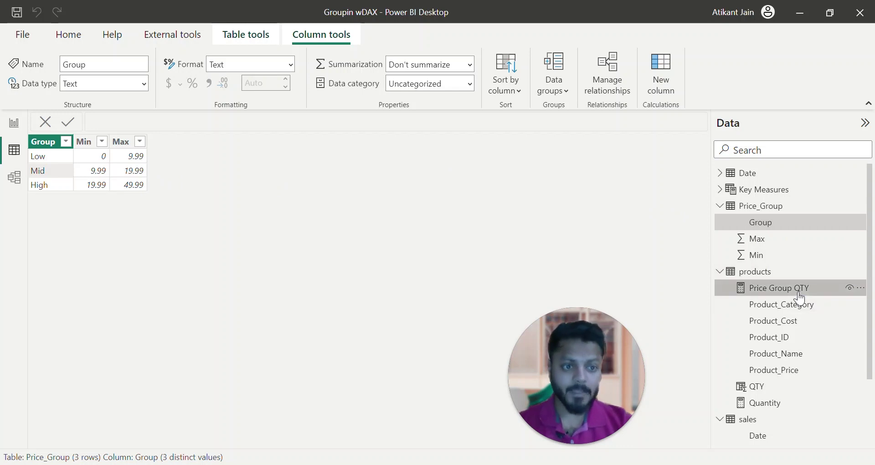
drag(181, 216, 465, 233)
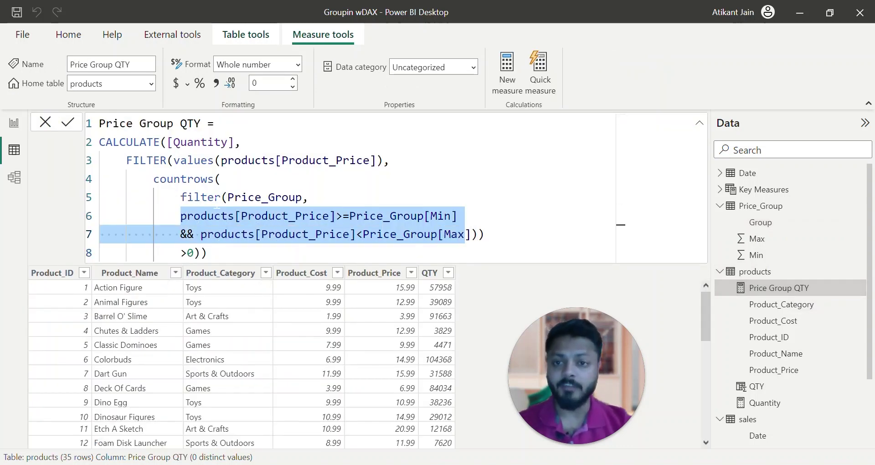
double_click(172, 178)
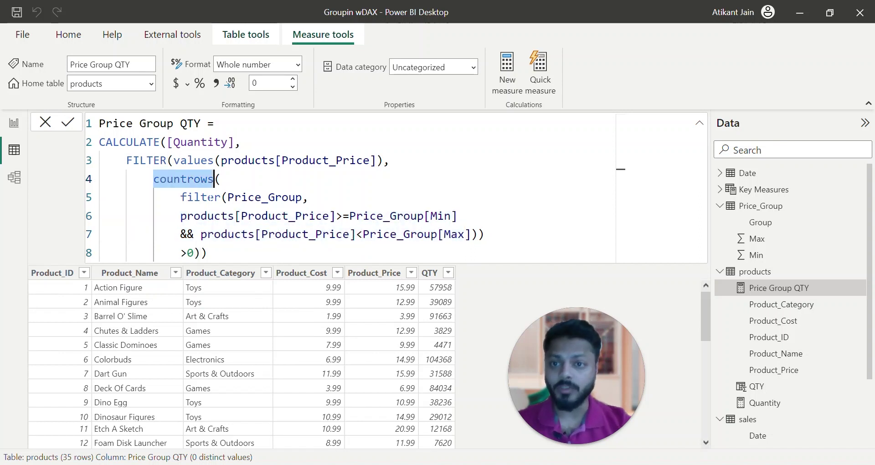
drag(195, 252, 153, 179)
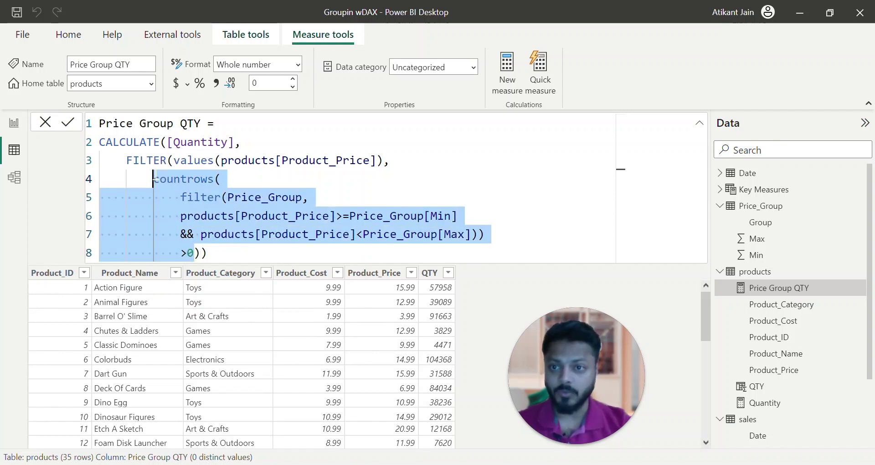
click(126, 160)
shift+click(206, 252)
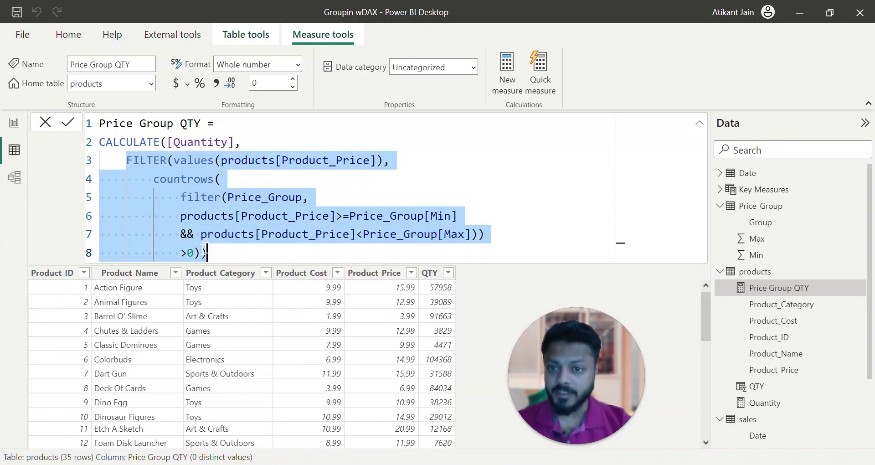
Step: Review how CALCULATE's Quantity expression relates to the Product_Price values and the inner Price_Group filter
double_click(192, 141)
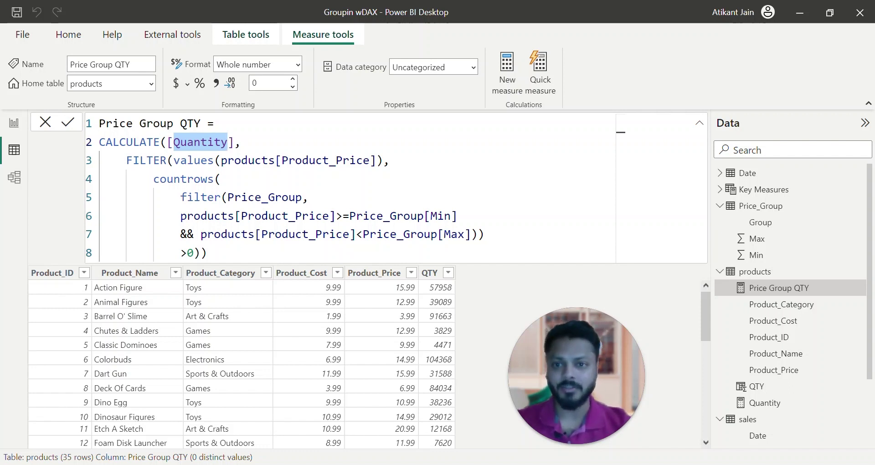
double_click(326, 160)
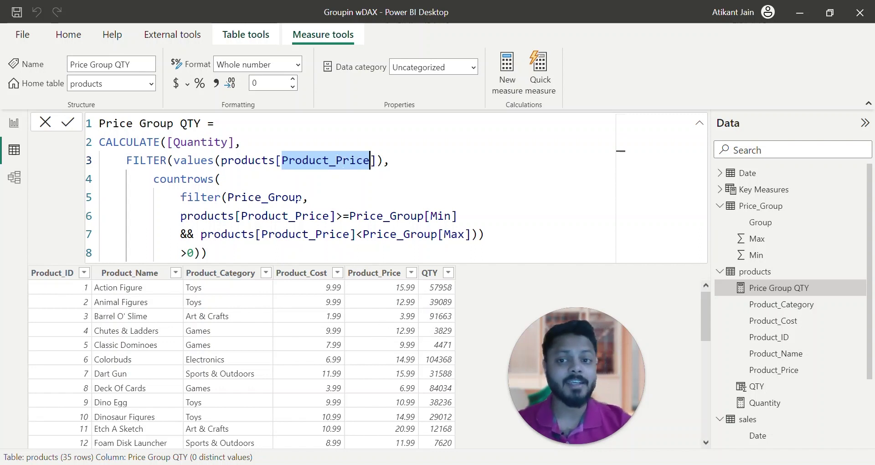
drag(180, 197, 484, 234)
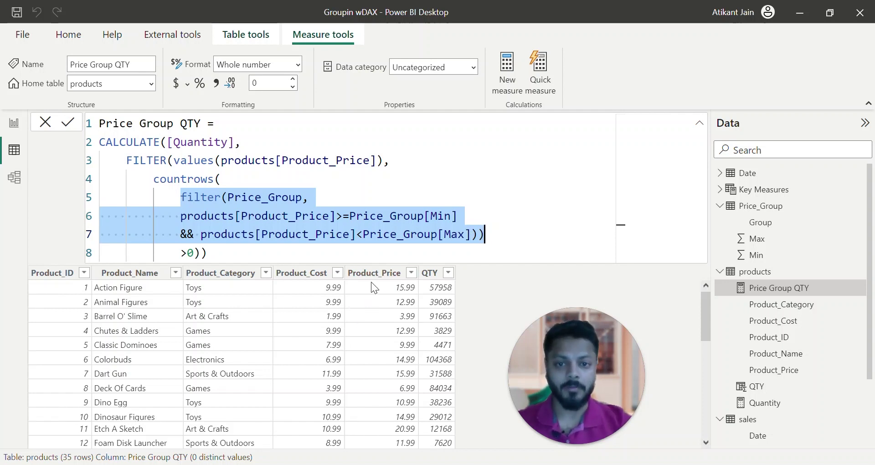
double_click(203, 142)
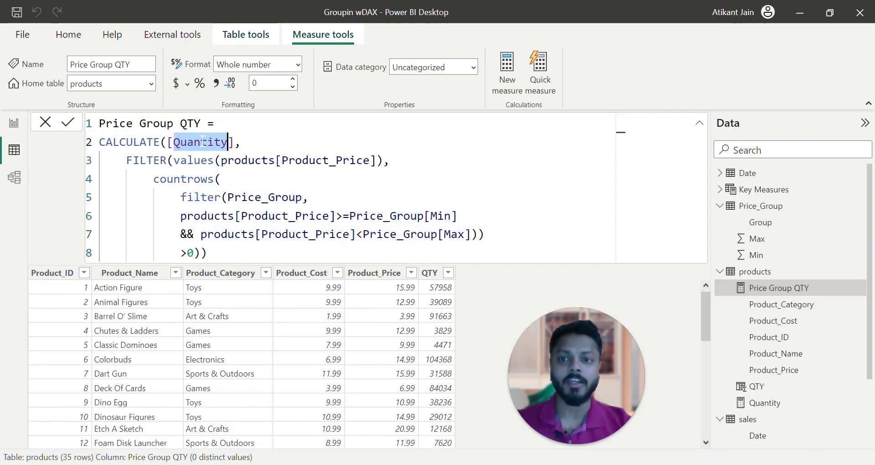
Step: View the report's Group quantity table in focus mode and return to the Grouping page
click(14, 123)
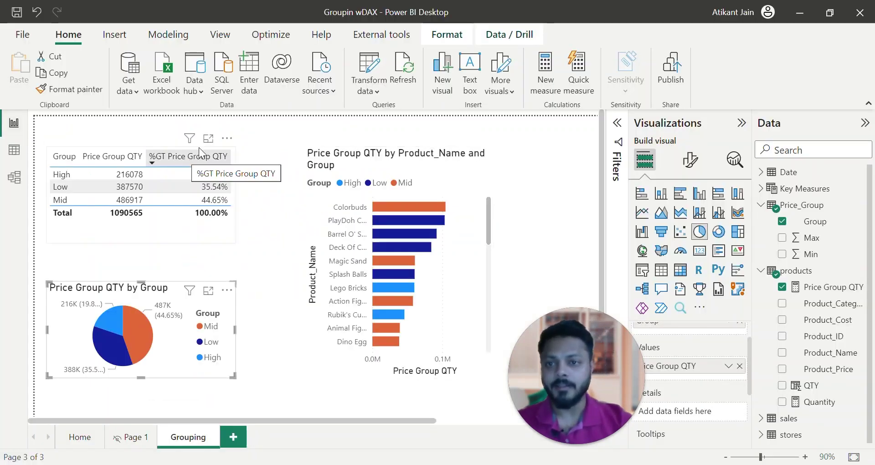
click(207, 140)
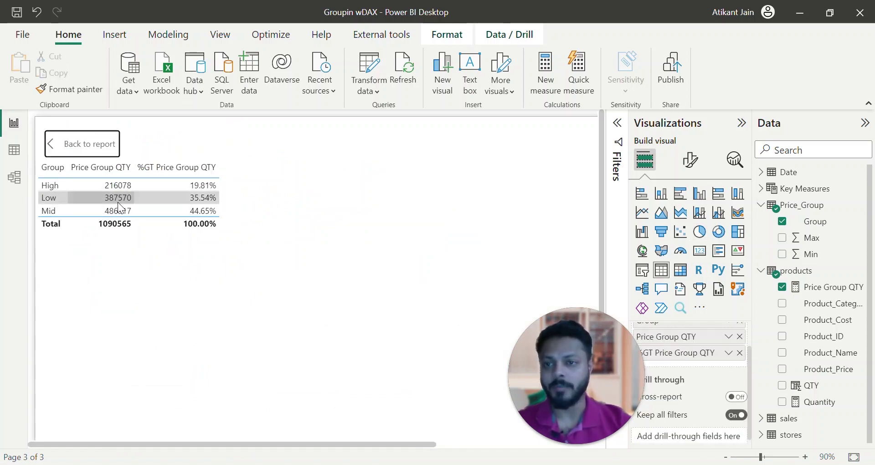
click(91, 145)
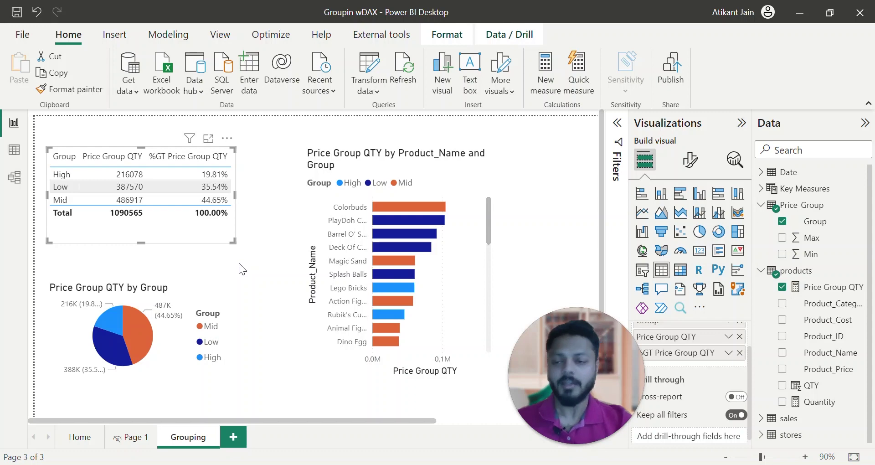
Step: Return to the data view and review the complete Price Group QTY formula from its name to the closing parentheses
click(14, 149)
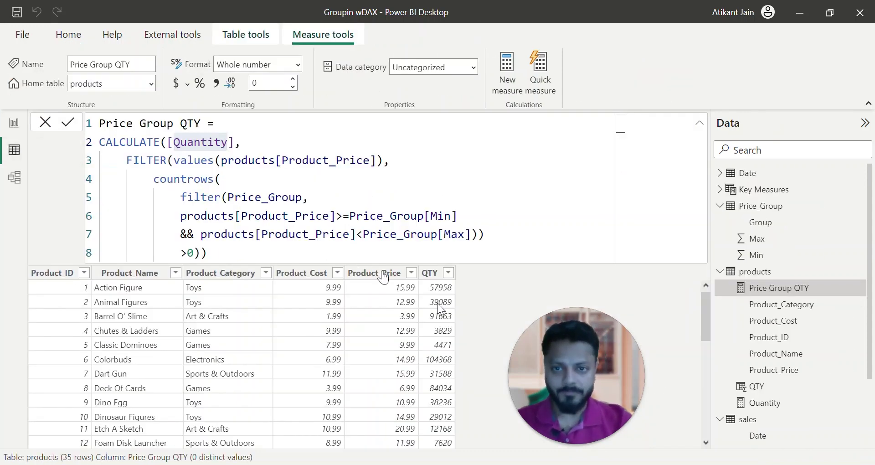
drag(207, 253, 103, 126)
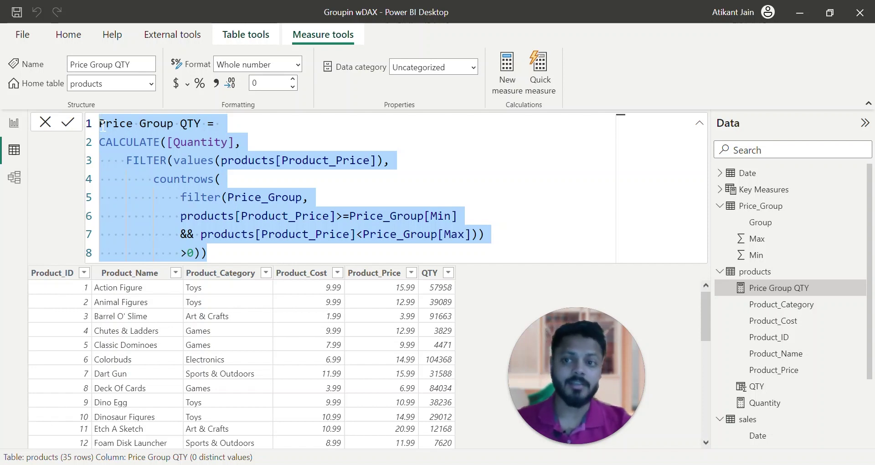
click(103, 124)
drag(209, 253, 106, 142)
click(106, 142)
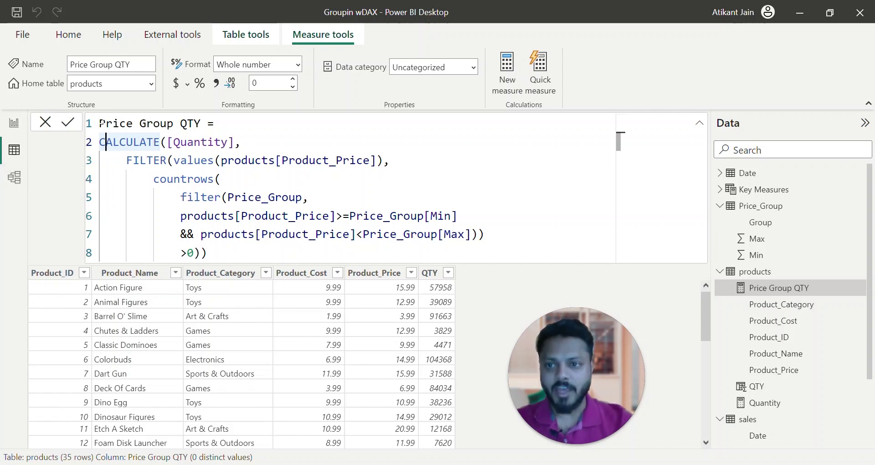
double_click(111, 122)
drag(112, 123, 252, 234)
click(237, 253)
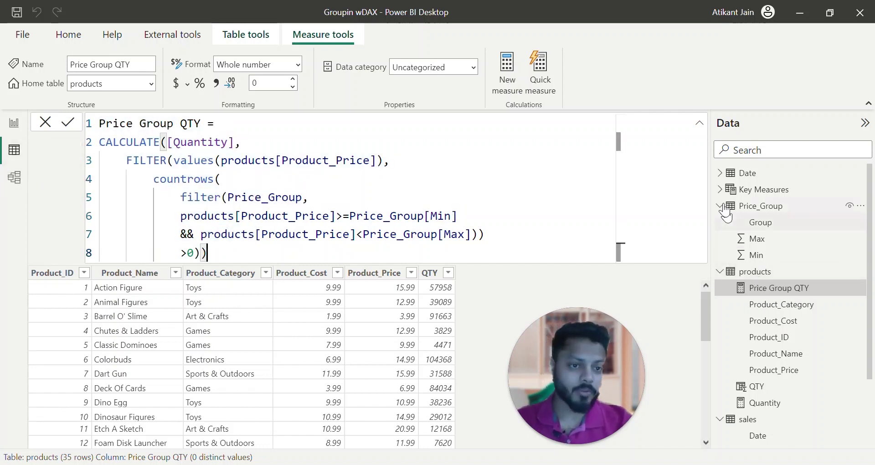
Step: Add a calculated column named Group_1 to the products table
click(739, 205)
click(770, 226)
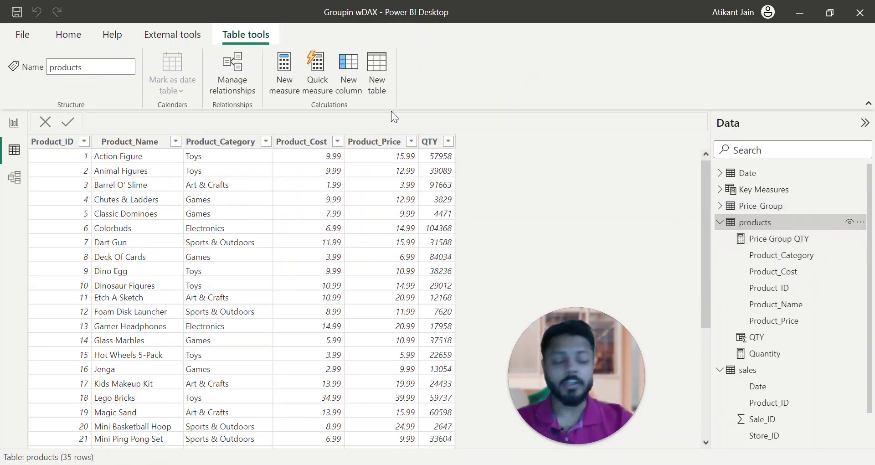
click(357, 80)
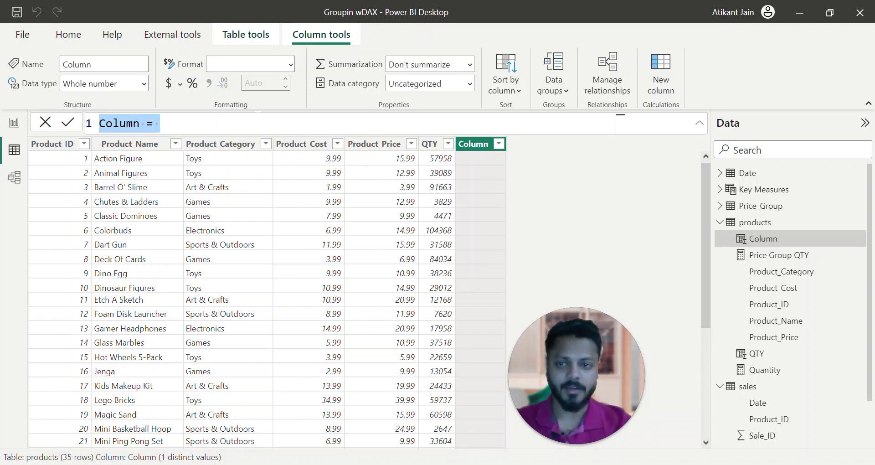
text(G)
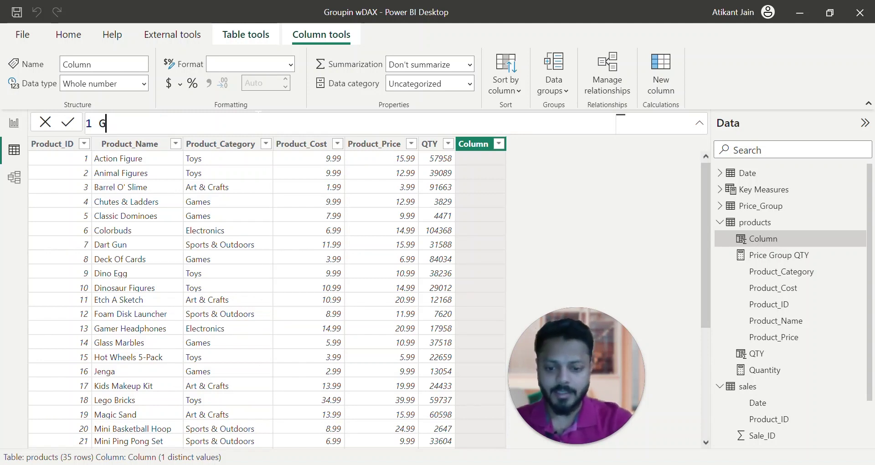
text(roup_)
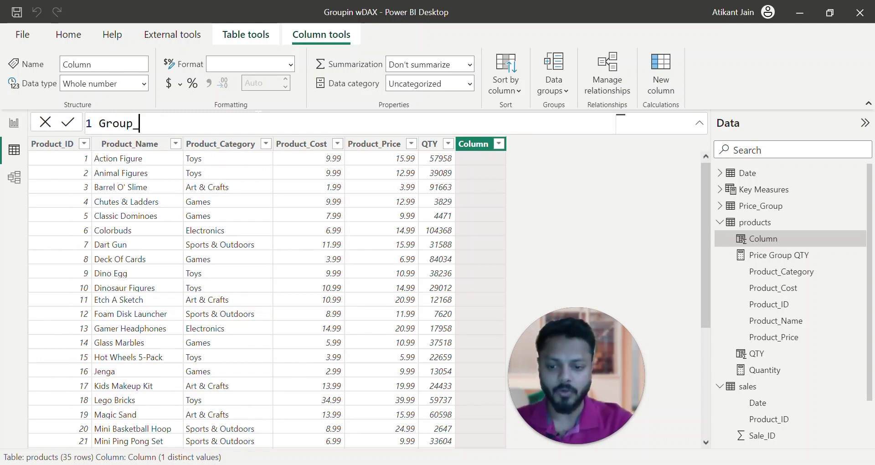
text(1 = i)
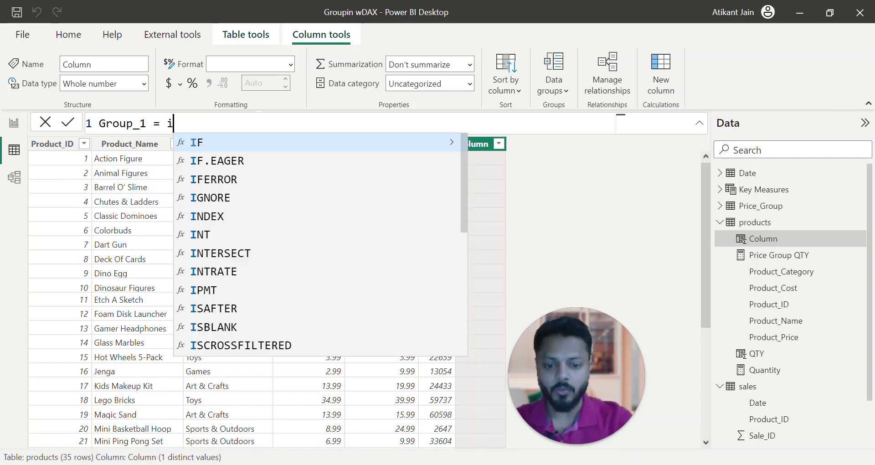
Step: Start the Group_1 formula with an IF test of products[Product_Price]>=0, followed by the && operator
text(f(produ)
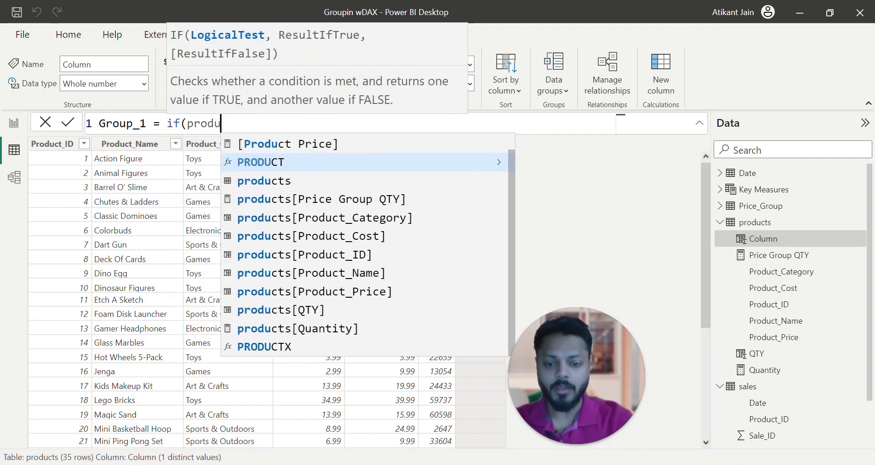
text(ct_p)
key(Tab)
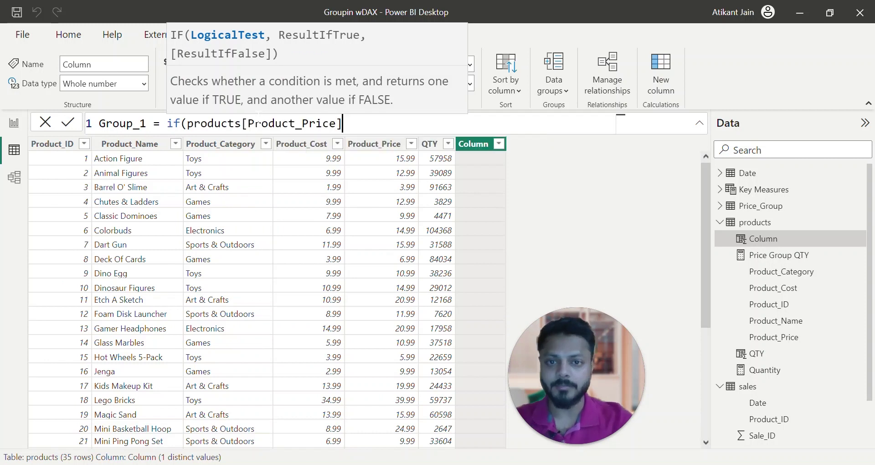
text(>)
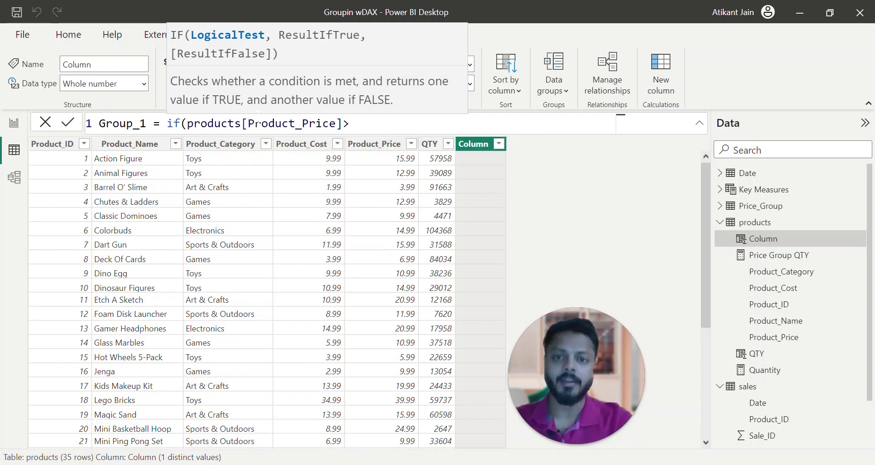
text(=)
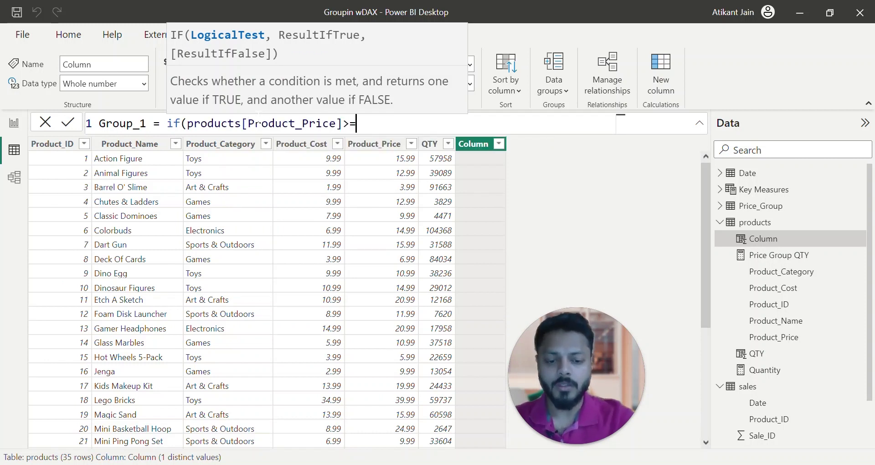
text(0 ^^)
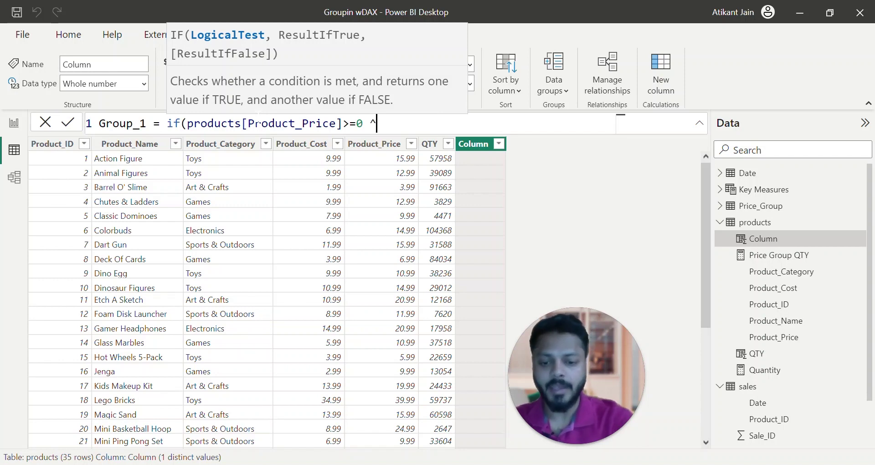
key(BackSpace)
key(BackSpace)
text(&&)
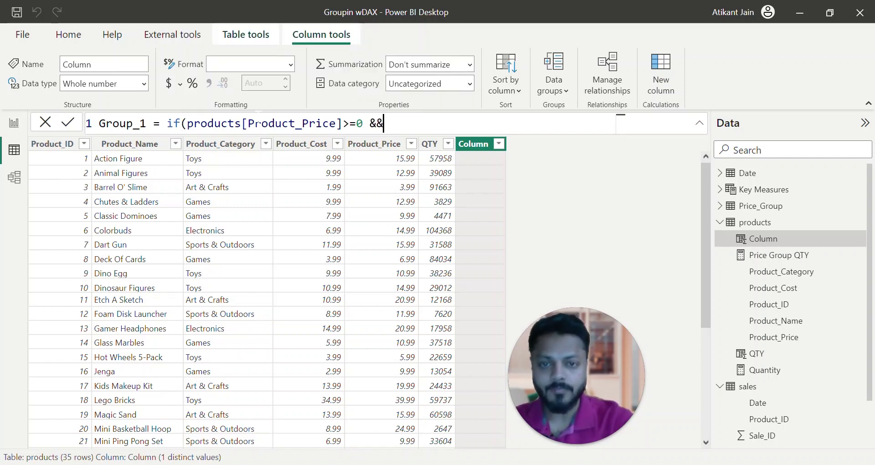
Step: Complete the first IF test with products[Product_Price]<9.99 and return "Low" when it is true
text( product)
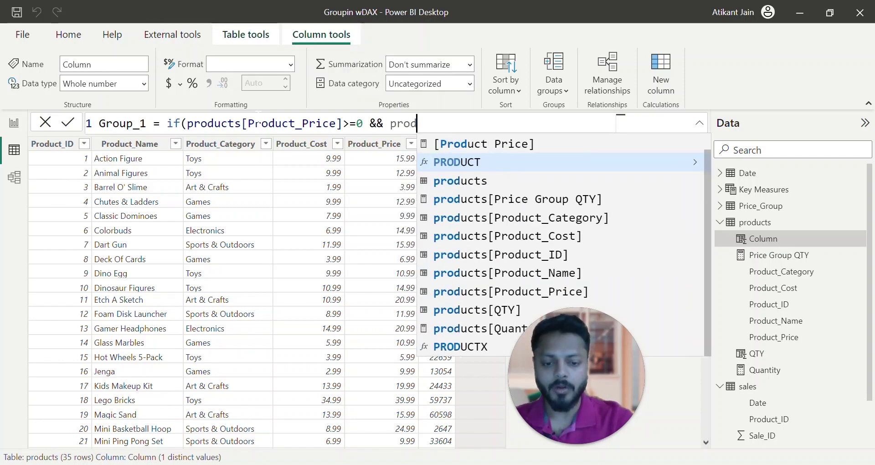
text(_p)
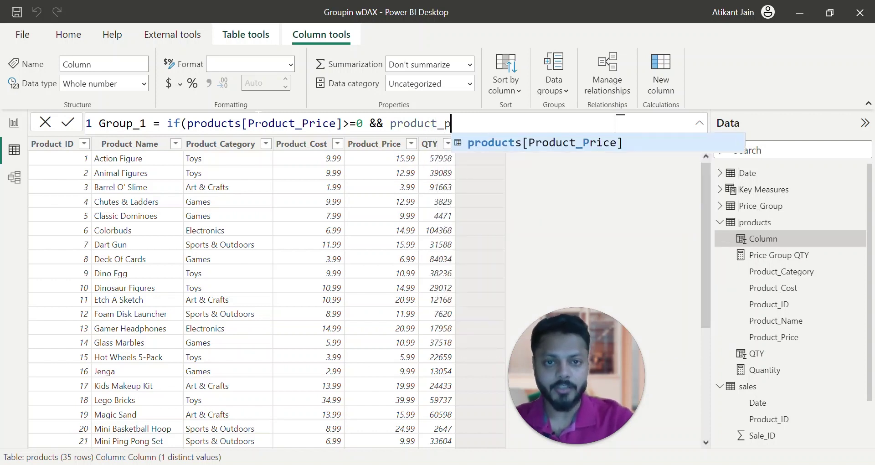
key(Tab)
text(<)
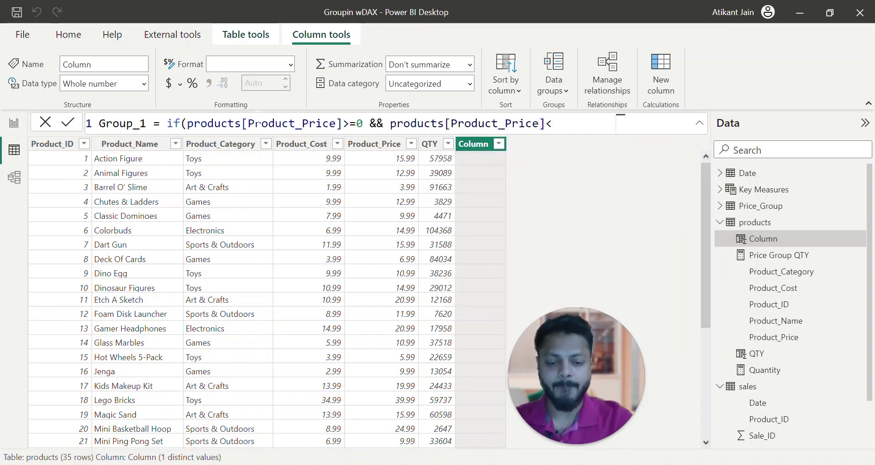
text(9.99,)
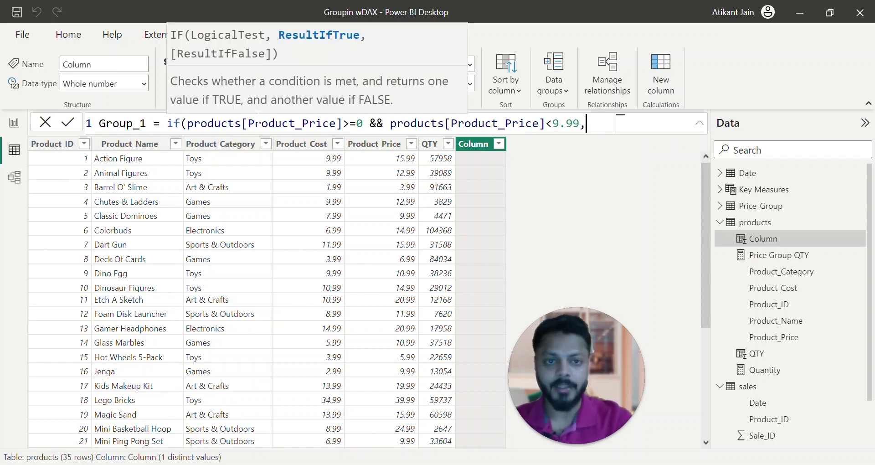
text("Low",)
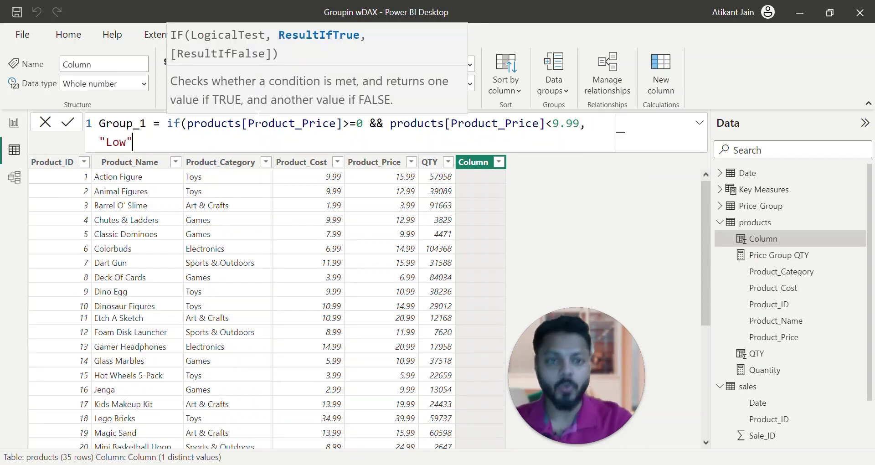
Step: Nest a second IF in the Group_1 formula that tests products[Product_Price]<19.99 and returns "Mid"
text(if()
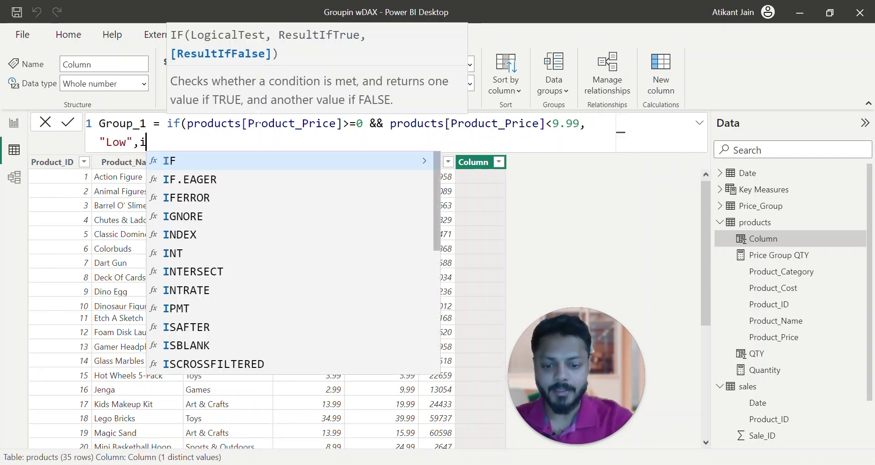
text(produ)
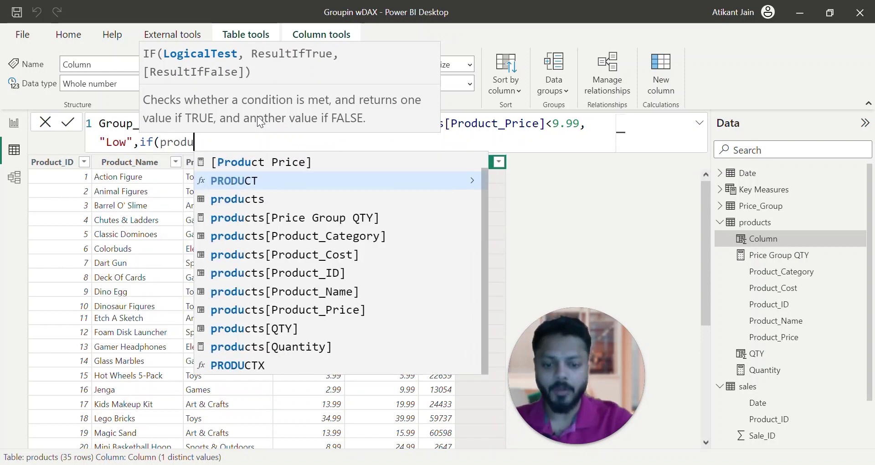
text(ct_pr)
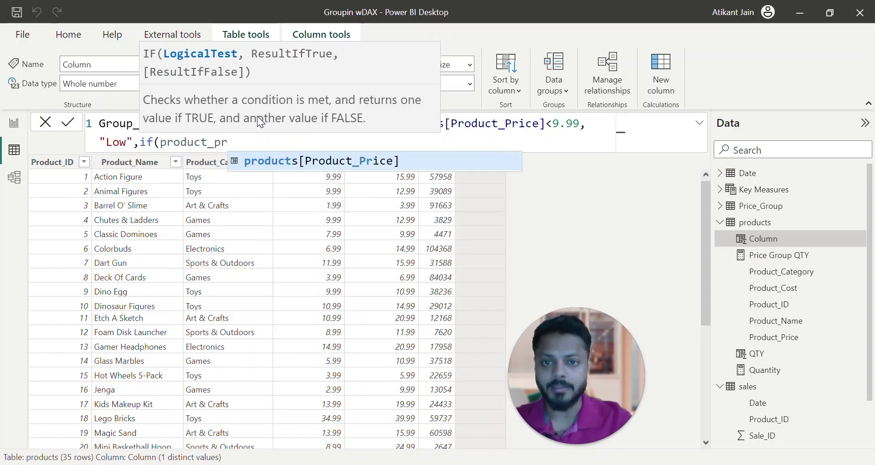
key(Tab)
text(<)
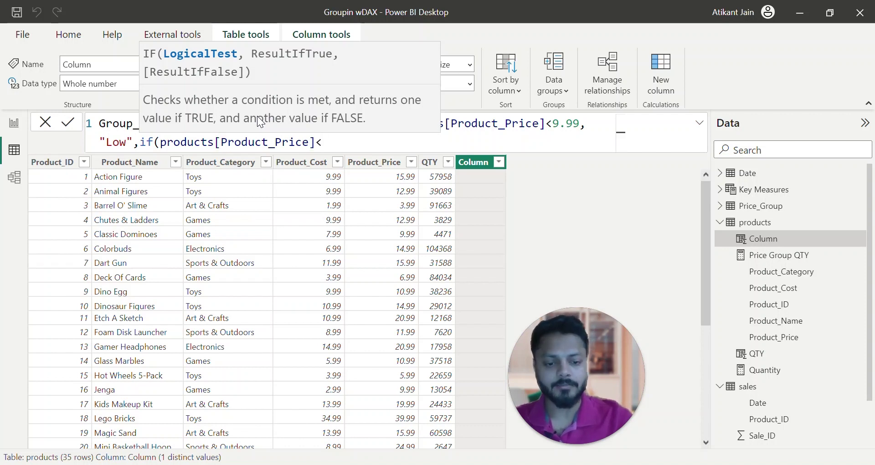
text(19)
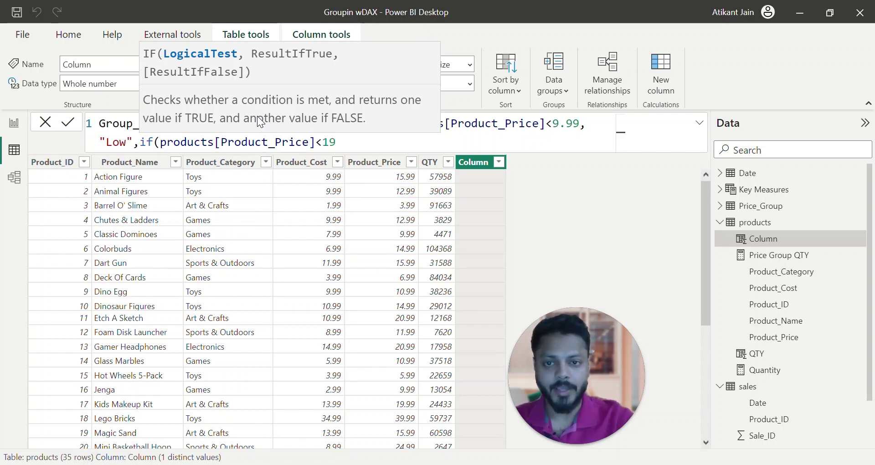
text(.99)
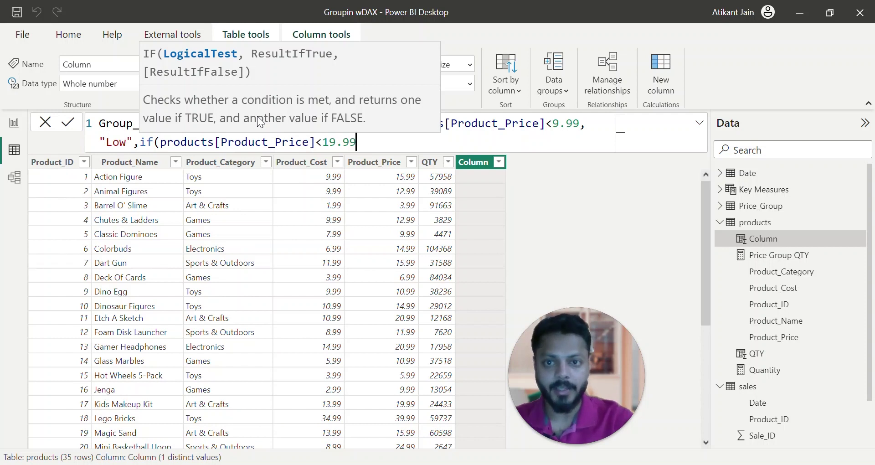
text(,"Mi)
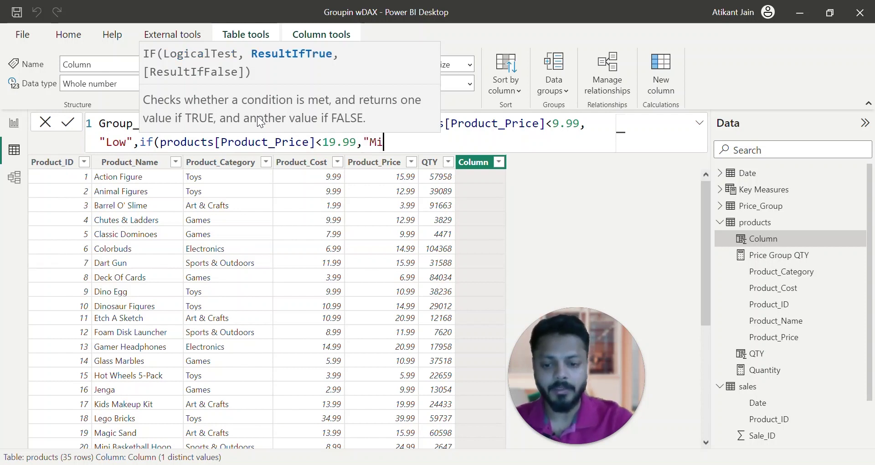
text(d",)
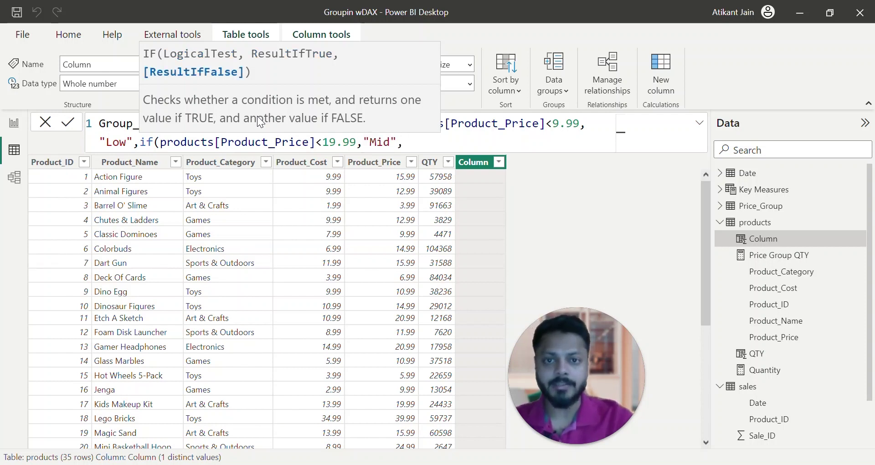
Step: Return "High" as the nested IF's false result and close both IF functions
text("High)
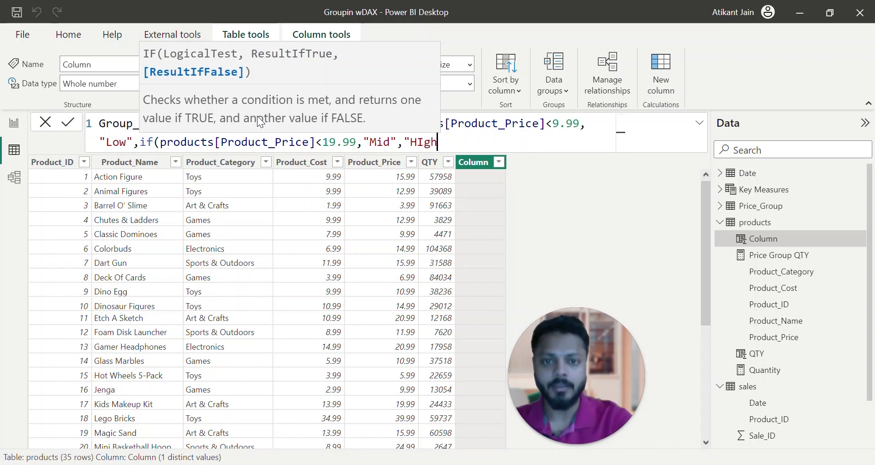
key(BackSpace)
key(BackSpace)
key(BackSpace)
text(gh")
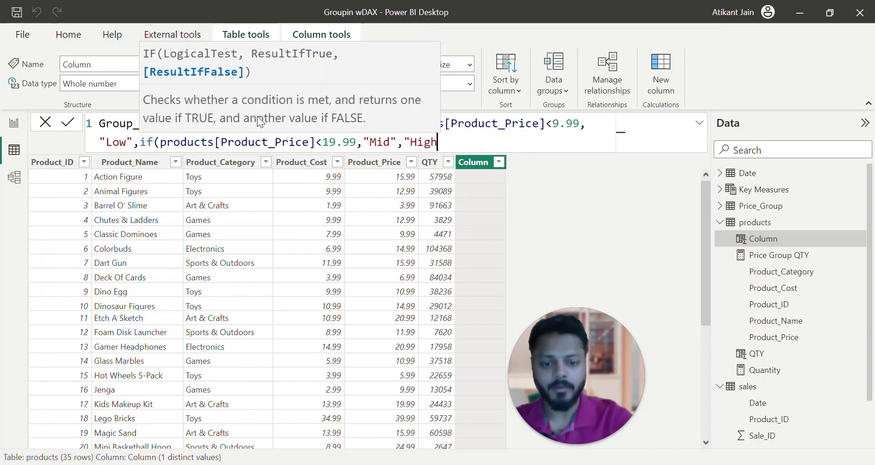
text()))
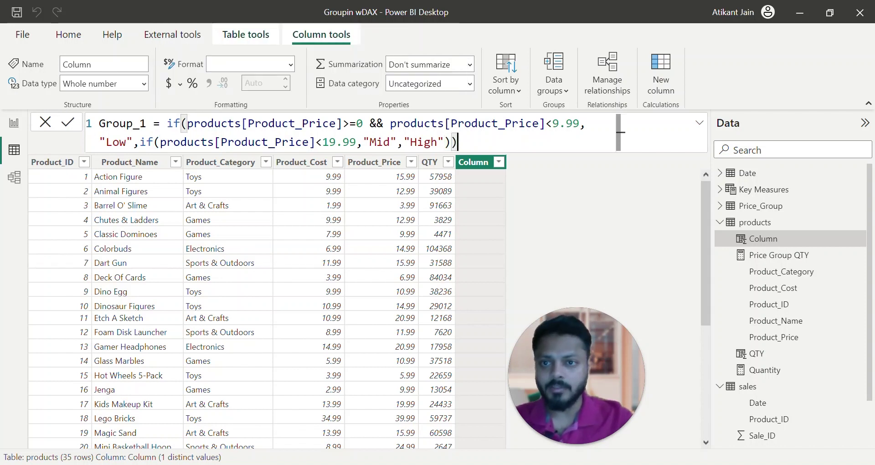
Step: Put the outer and nested IF of the Group_1 formula on separate, progressively indented lines
click(174, 123)
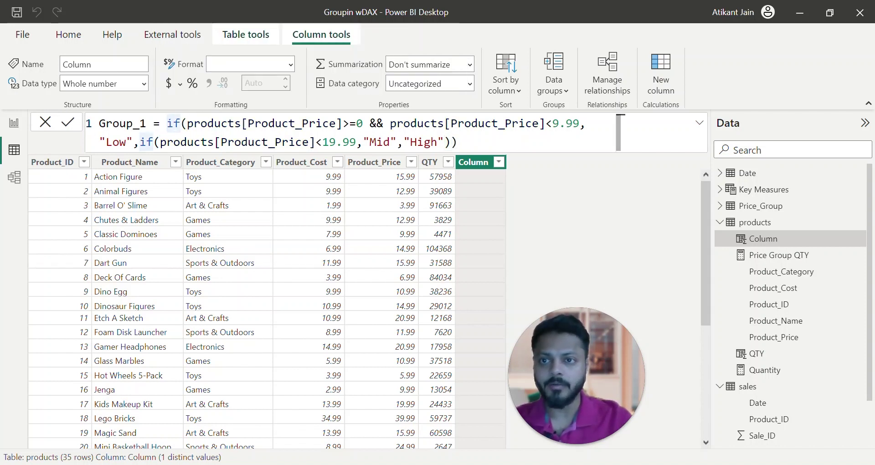
key(shift+Return)
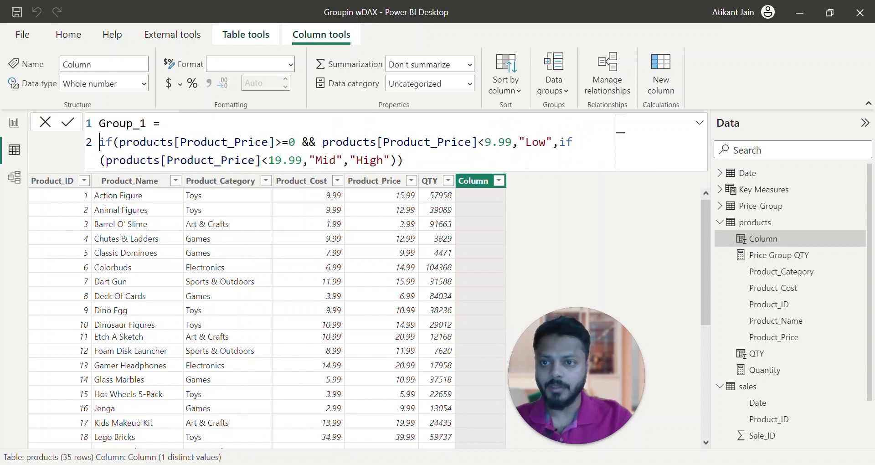
key(Tab)
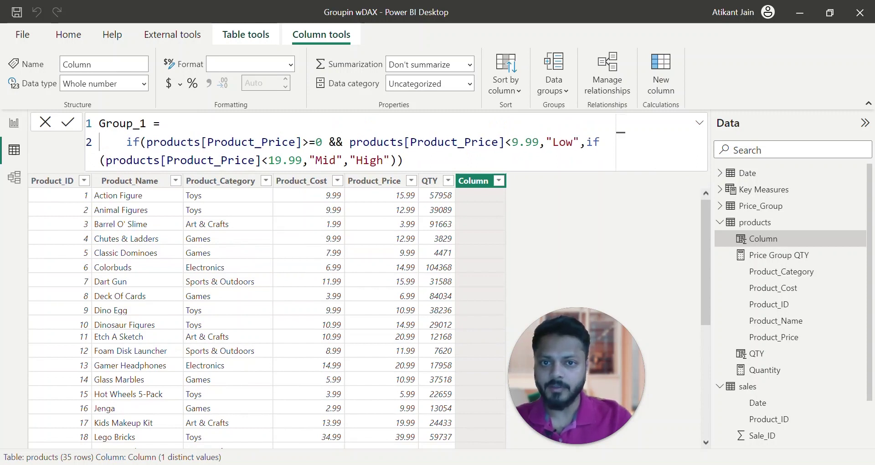
key(Right)
key(Right)
key(Right)
key(Right)
key(Right)
key(Right)
key(Right)
key(Right)
key(shift+Return)
key(Tab)
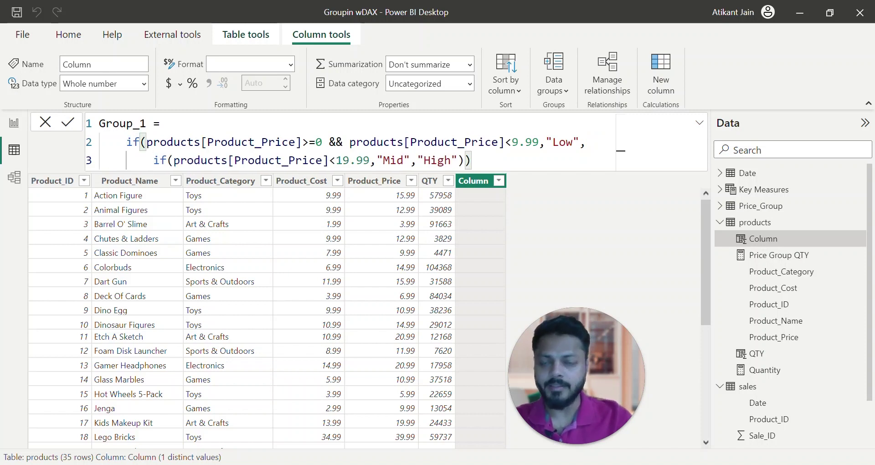
Step: Move the outer IF's closing parenthesis to its own line and commit the Group_1 formula
key(ctrl+Right)
key(ctrl+Right)
key(ctrl+Right)
key(ctrl+Right)
key(ctrl+Right)
key(ctrl+Right)
key(ctrl+Right)
key(ctrl+Right)
key(ctrl+Right)
key(ctrl+Right)
key(ctrl+Right)
key(ctrl+Right)
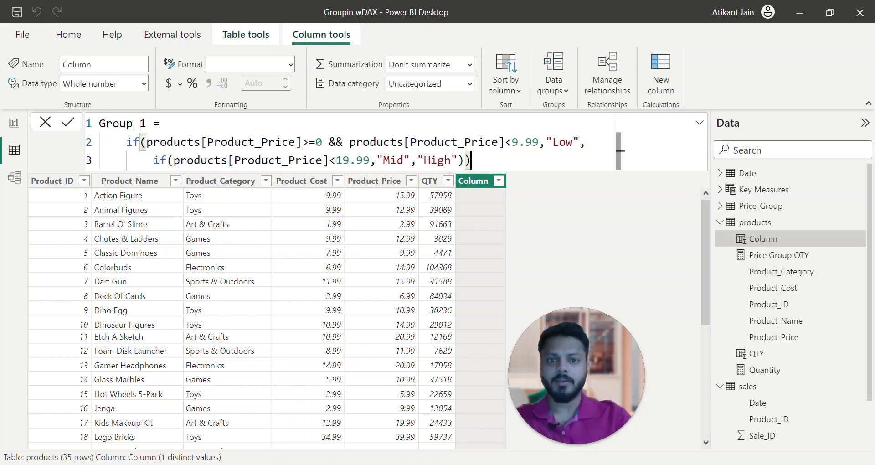
key(shift+Return)
key(BackSpace)
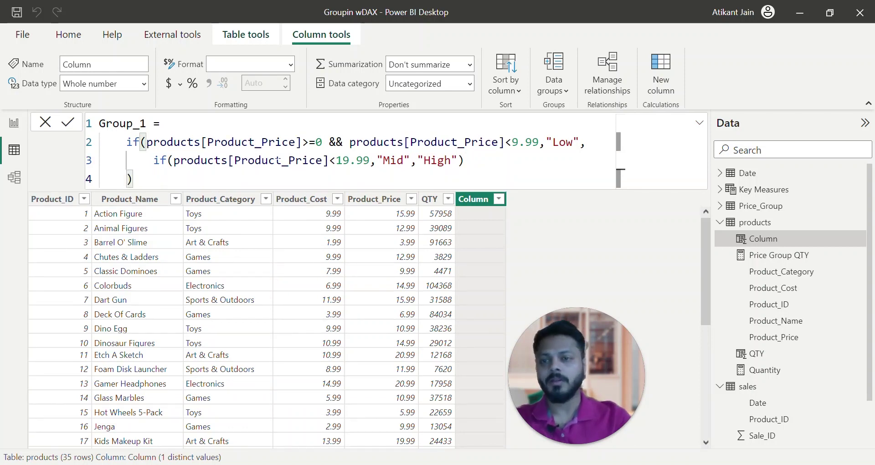
click(67, 121)
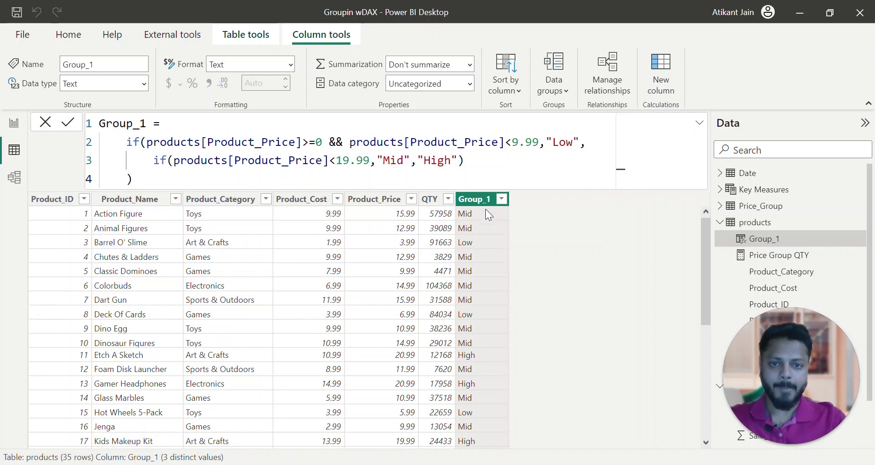
Step: List the distinct values of the Group_1 column and shorten the Product_Name bar chart on the Grouping report page
click(502, 201)
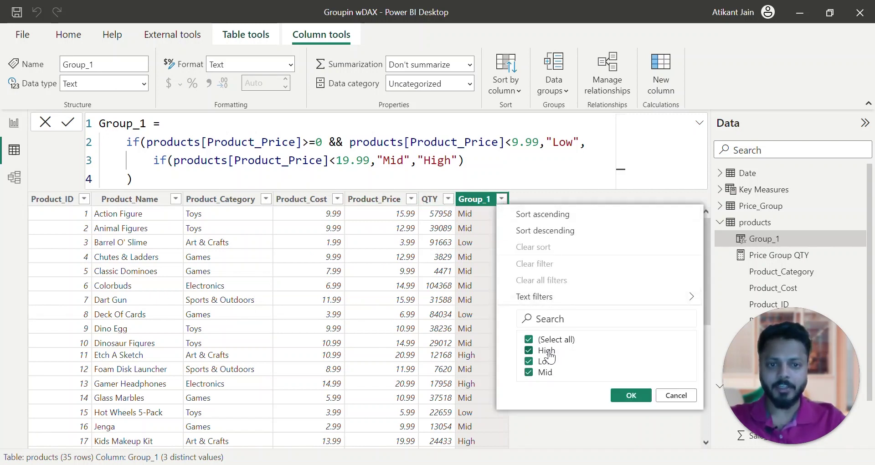
click(21, 131)
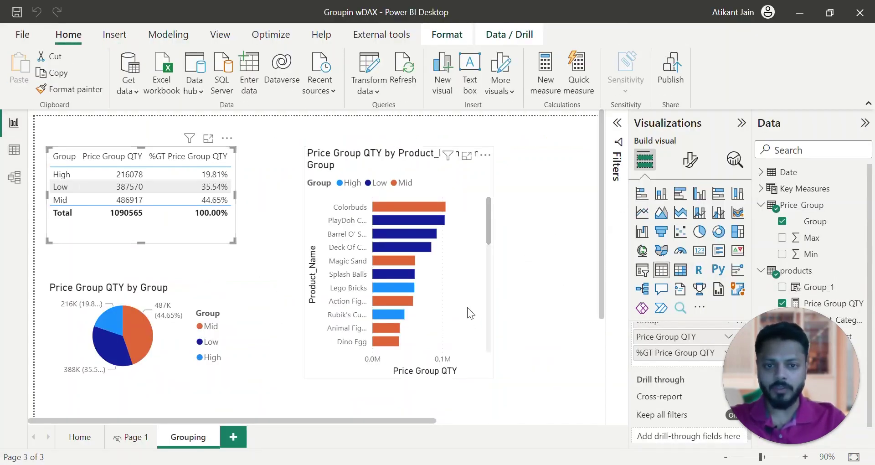
click(412, 376)
drag(399, 378, 397, 252)
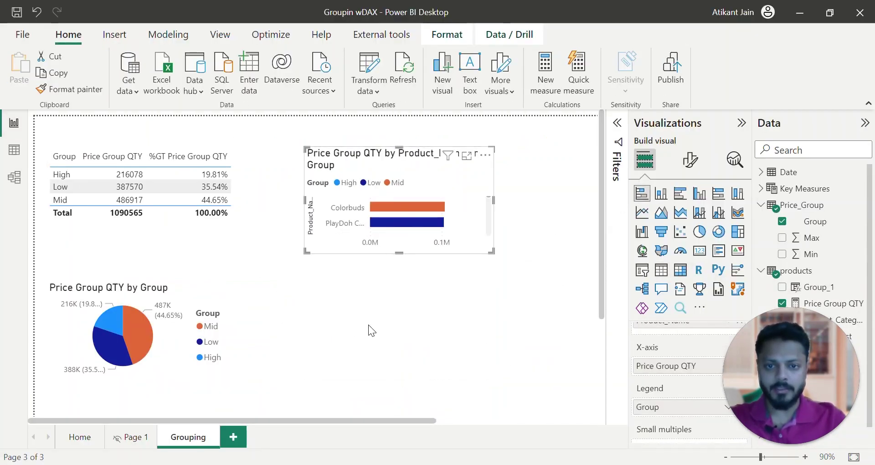
click(369, 326)
Step: Add a table visual with Group_1 and the Quantity measure, and move it beside the existing Price Group QTY table
click(669, 274)
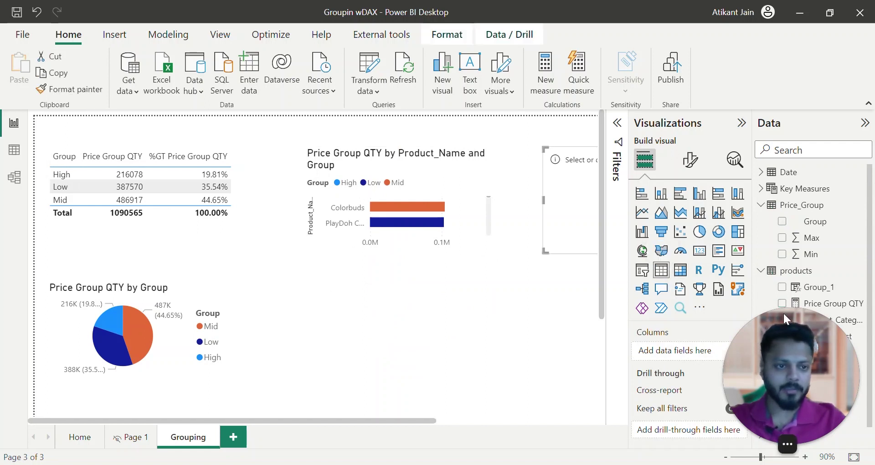
click(783, 287)
text(quant)
click(782, 190)
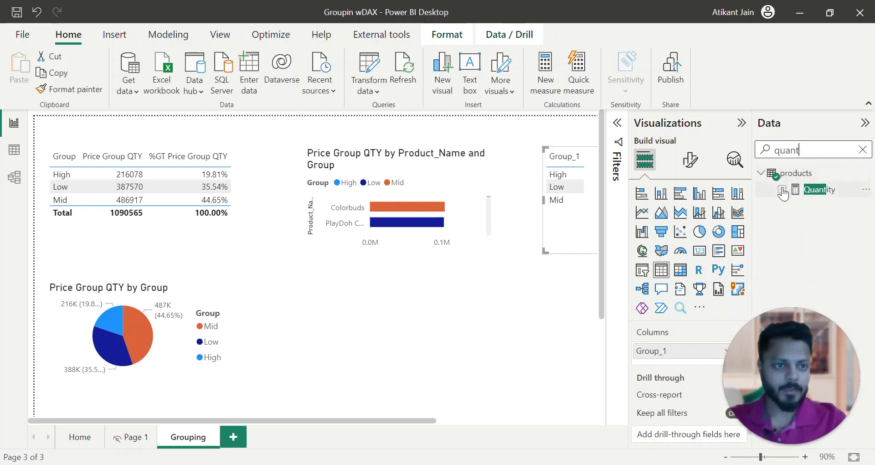
drag(481, 318, 310, 242)
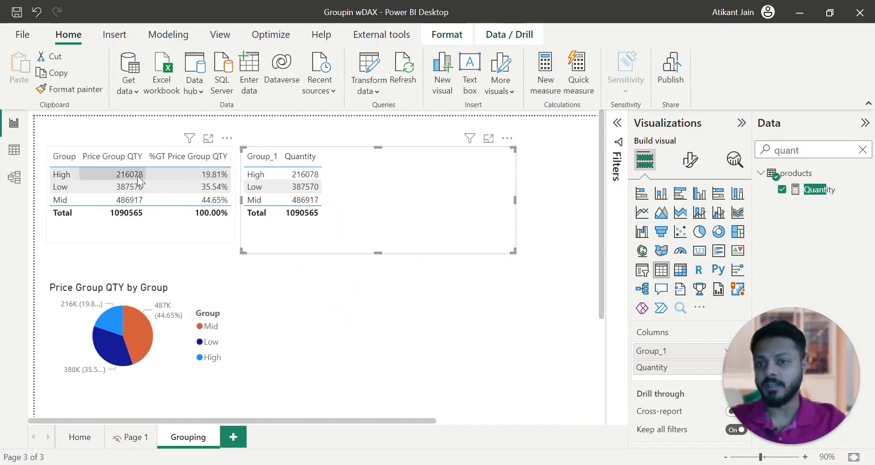
drag(319, 237, 391, 329)
Step: Review the formulas of the Price Group QTY measure and the Group_1 column in the products table's data view
click(15, 156)
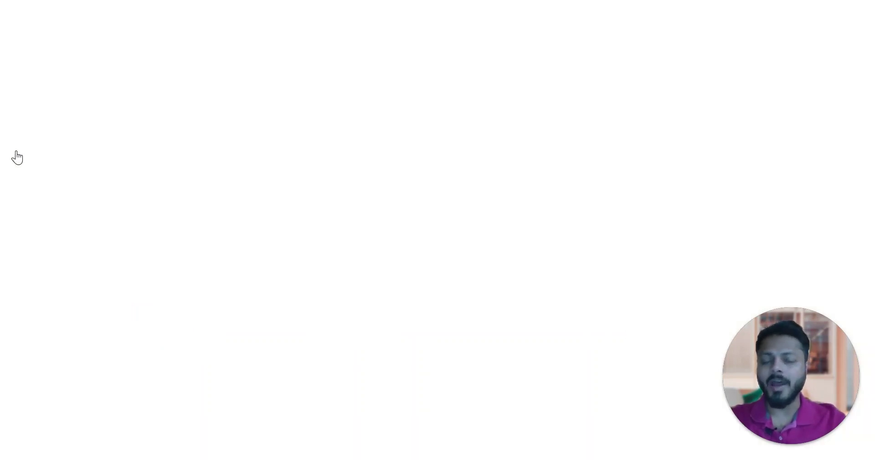
click(789, 255)
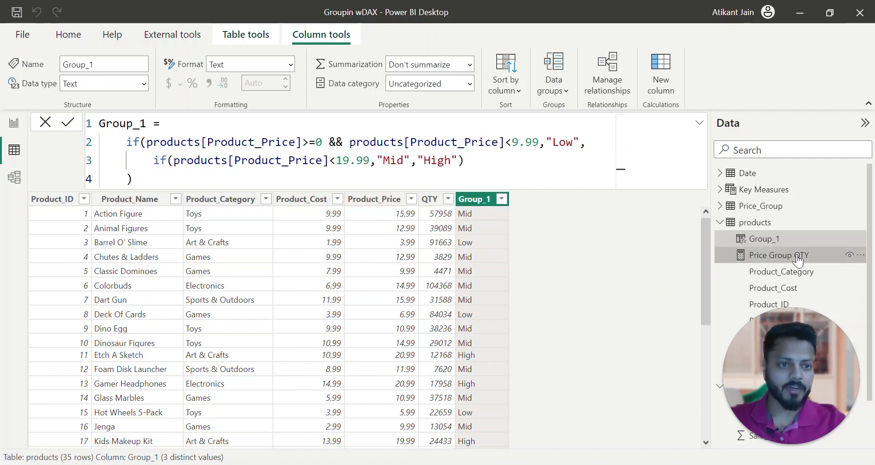
drag(100, 123, 229, 242)
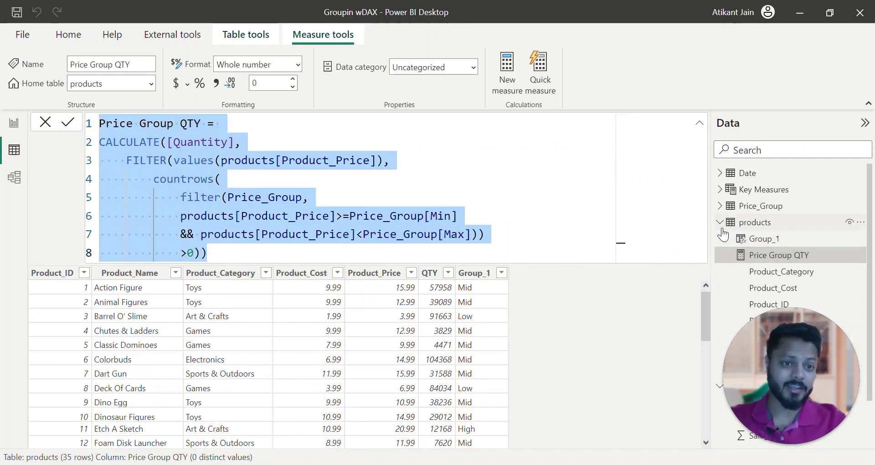
click(765, 242)
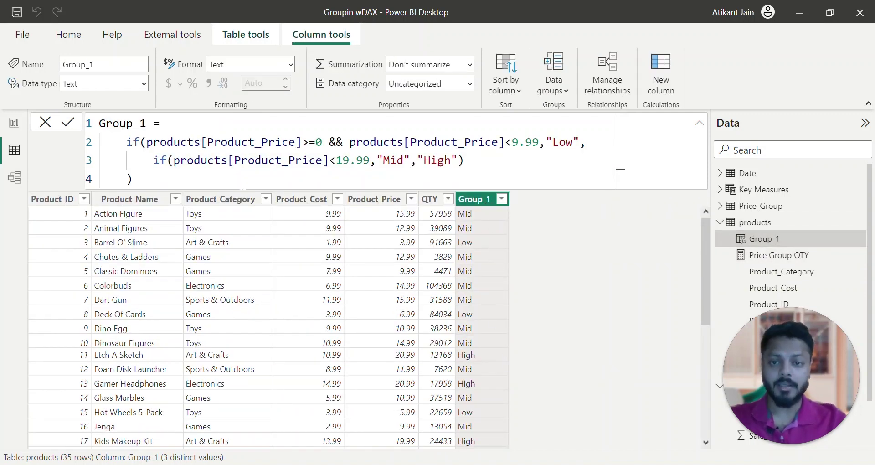
key(ctrl+shift+Home)
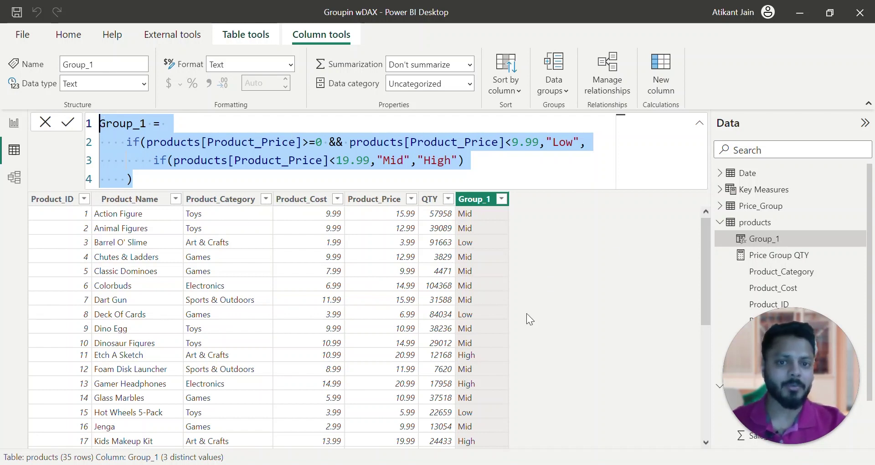
click(124, 201)
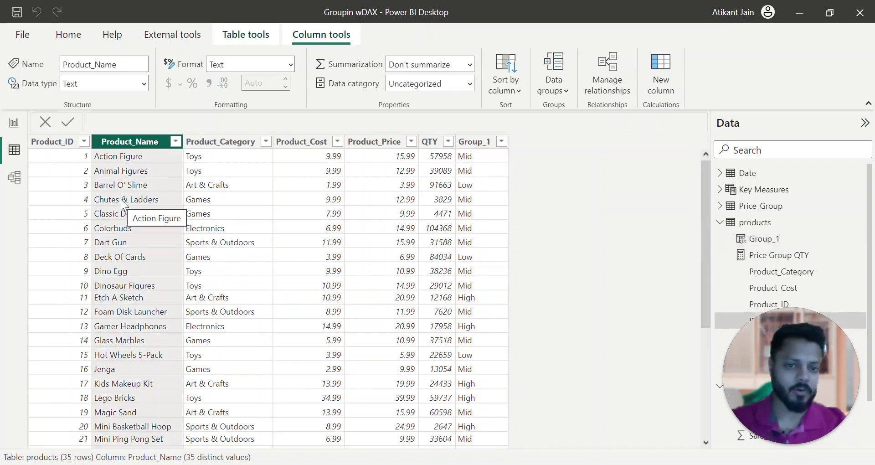
click(479, 141)
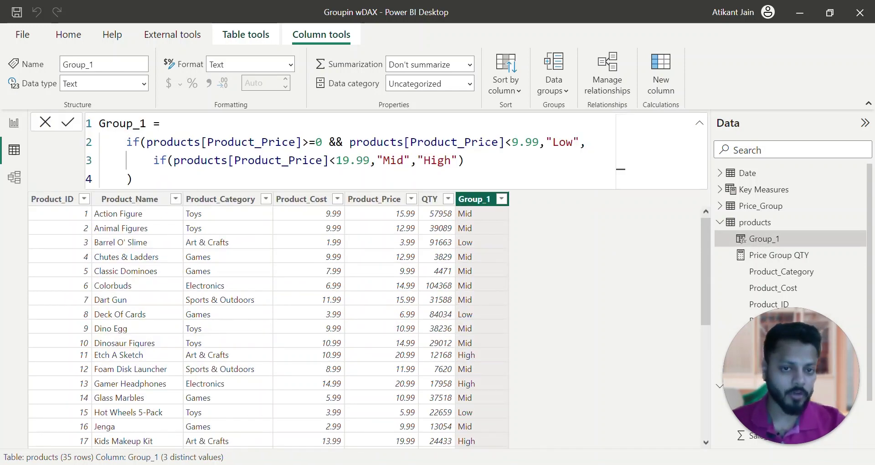
Step: Examine the CALCULATE and FILTER logic of the Price Group QTY measure, including its Price_Group Min and Max conditions
click(777, 256)
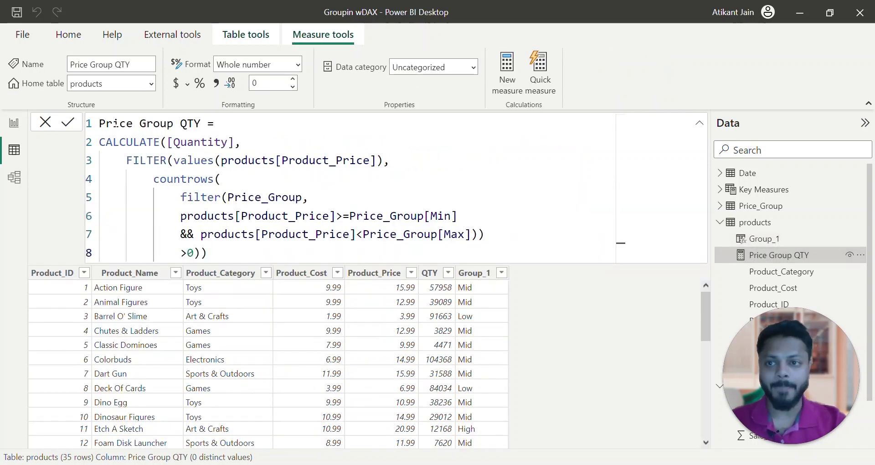
double_click(116, 124)
drag(116, 124, 252, 243)
click(251, 244)
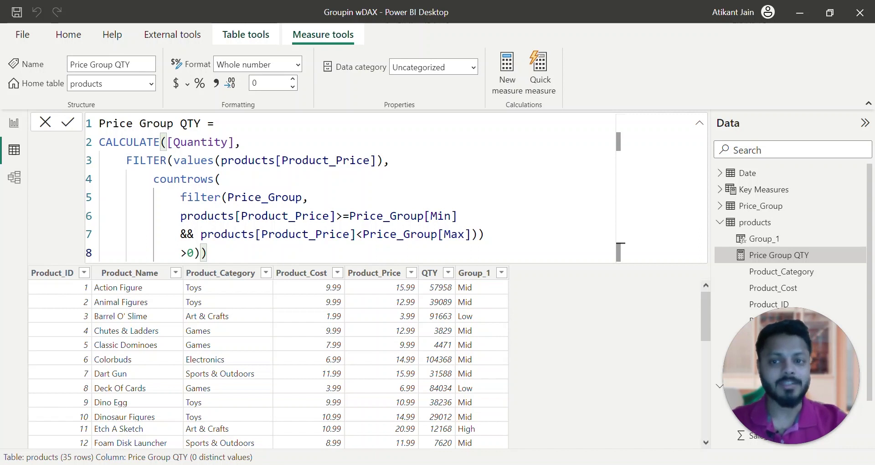
mouse_move(207, 252)
mouse_down()
mouse_move(99, 142)
mouse_move(113, 123)
mouse_move(146, 142)
mouse_move(207, 253)
mouse_up()
click(222, 234)
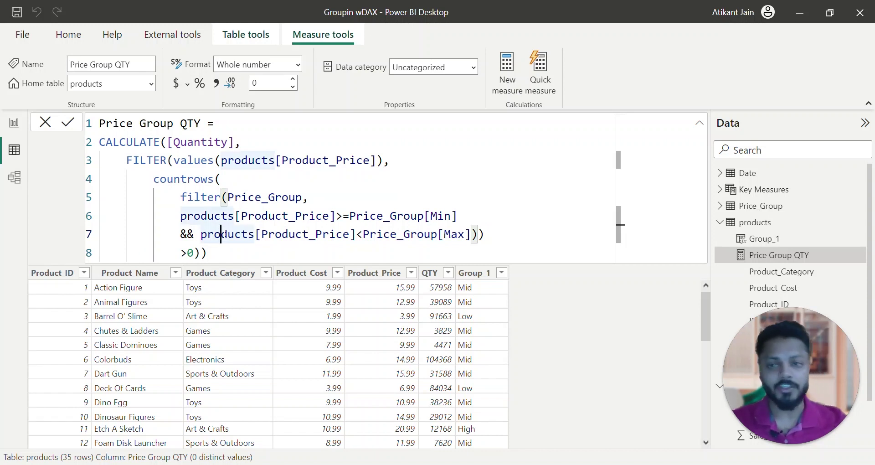
click(100, 141)
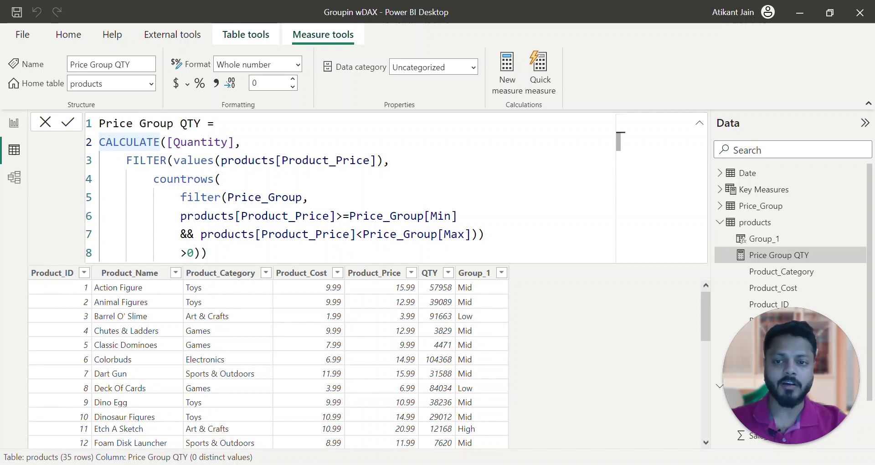
Step: Compare the nested IF formula of the Group_1 column with the complete Price Group QTY measure formula
click(477, 275)
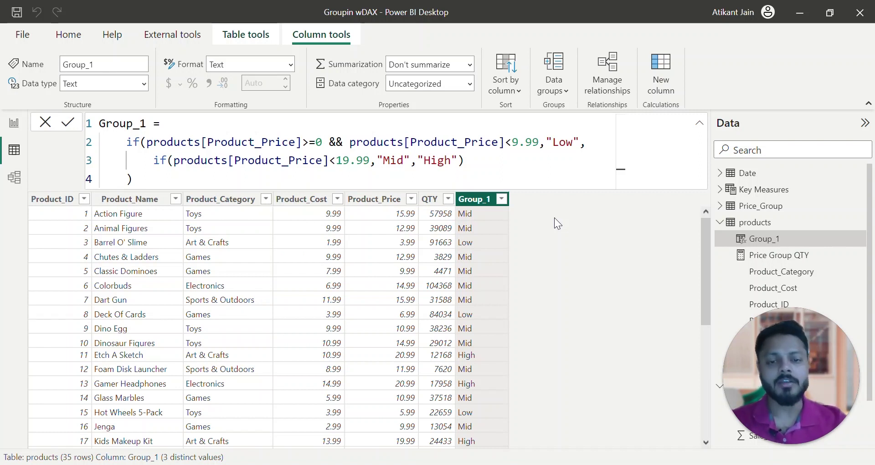
click(766, 256)
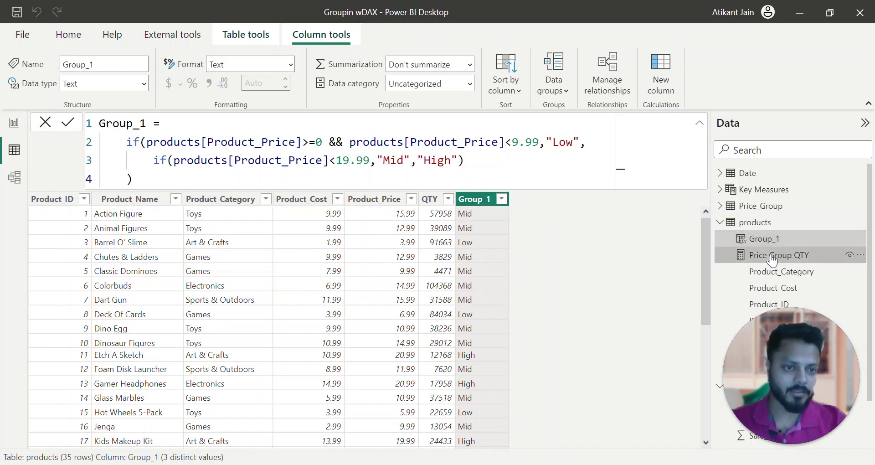
drag(207, 253, 100, 120)
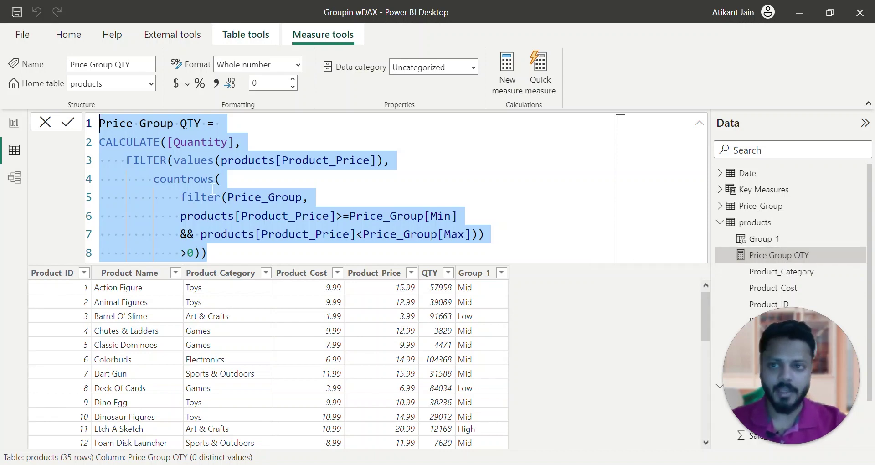
double_click(106, 124)
key(ctrl+a)
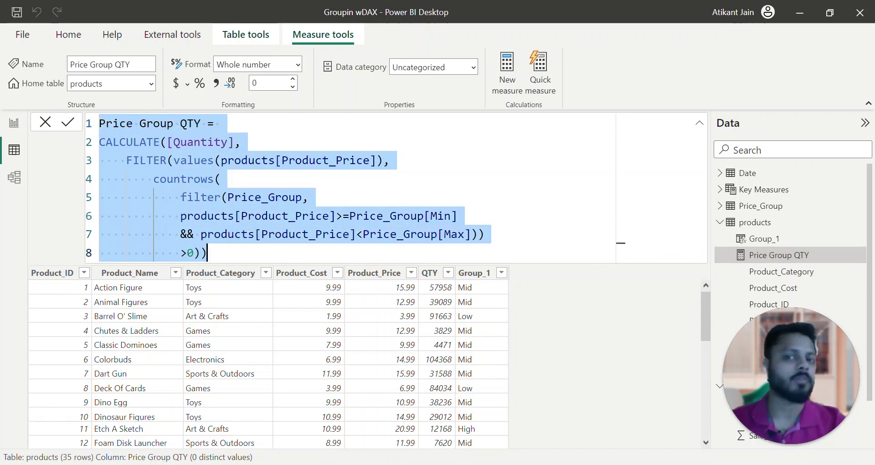
key(ctrl+End)
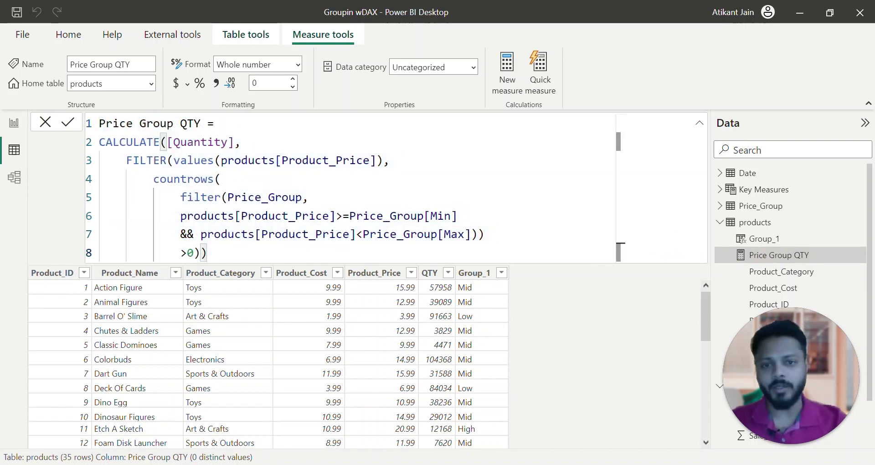
drag(208, 253, 100, 124)
click(107, 124)
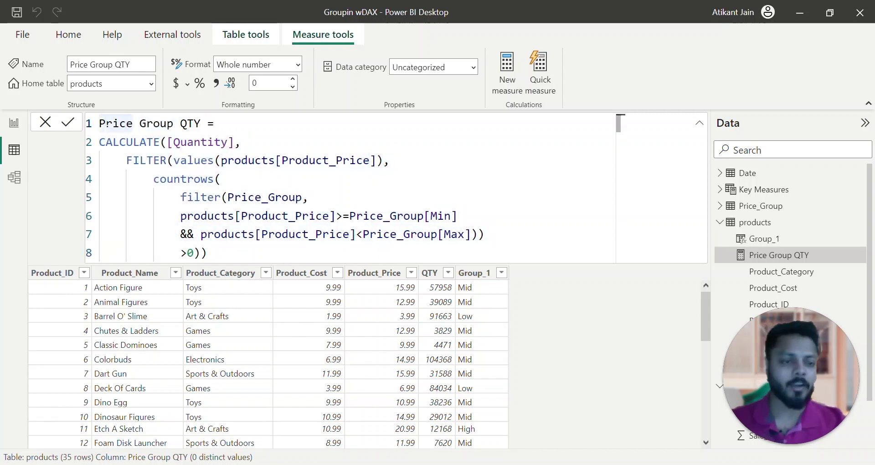